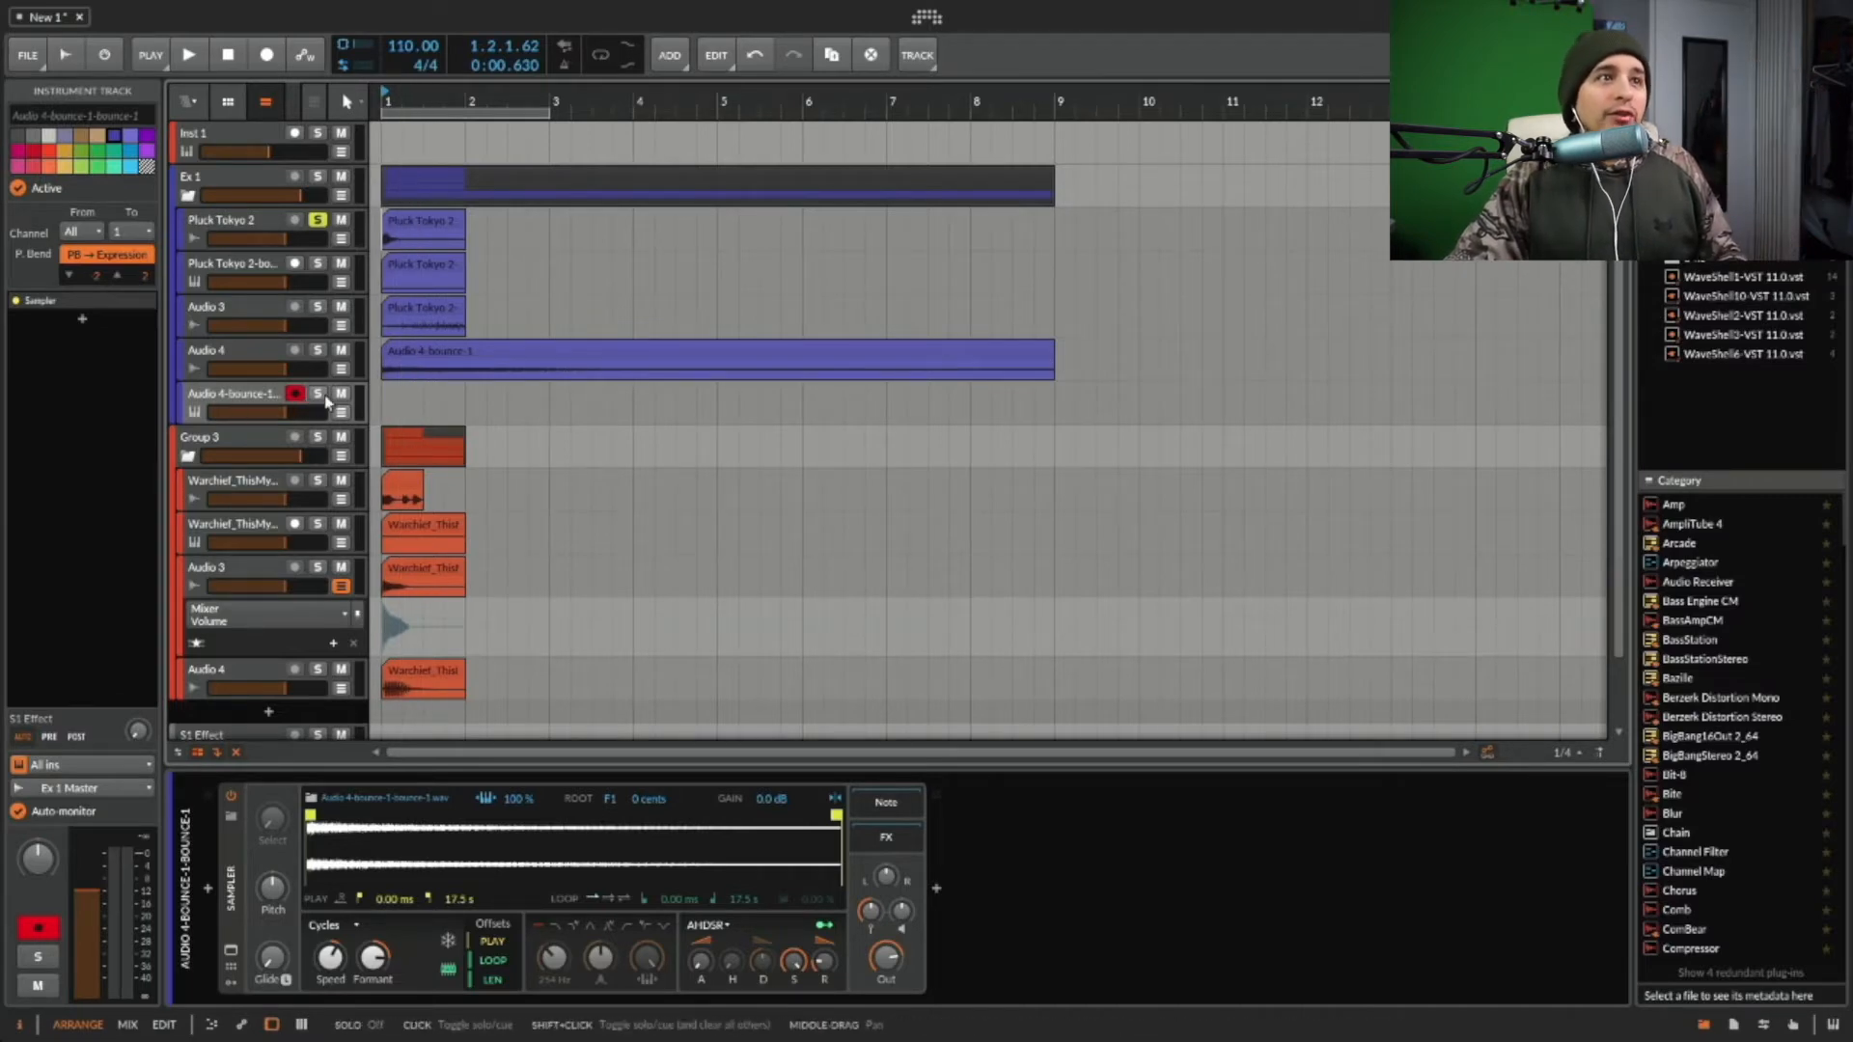
- Solo only the Audio 4 track in the Ex 1 group and audition its long bounced clip
left_click(317, 350)
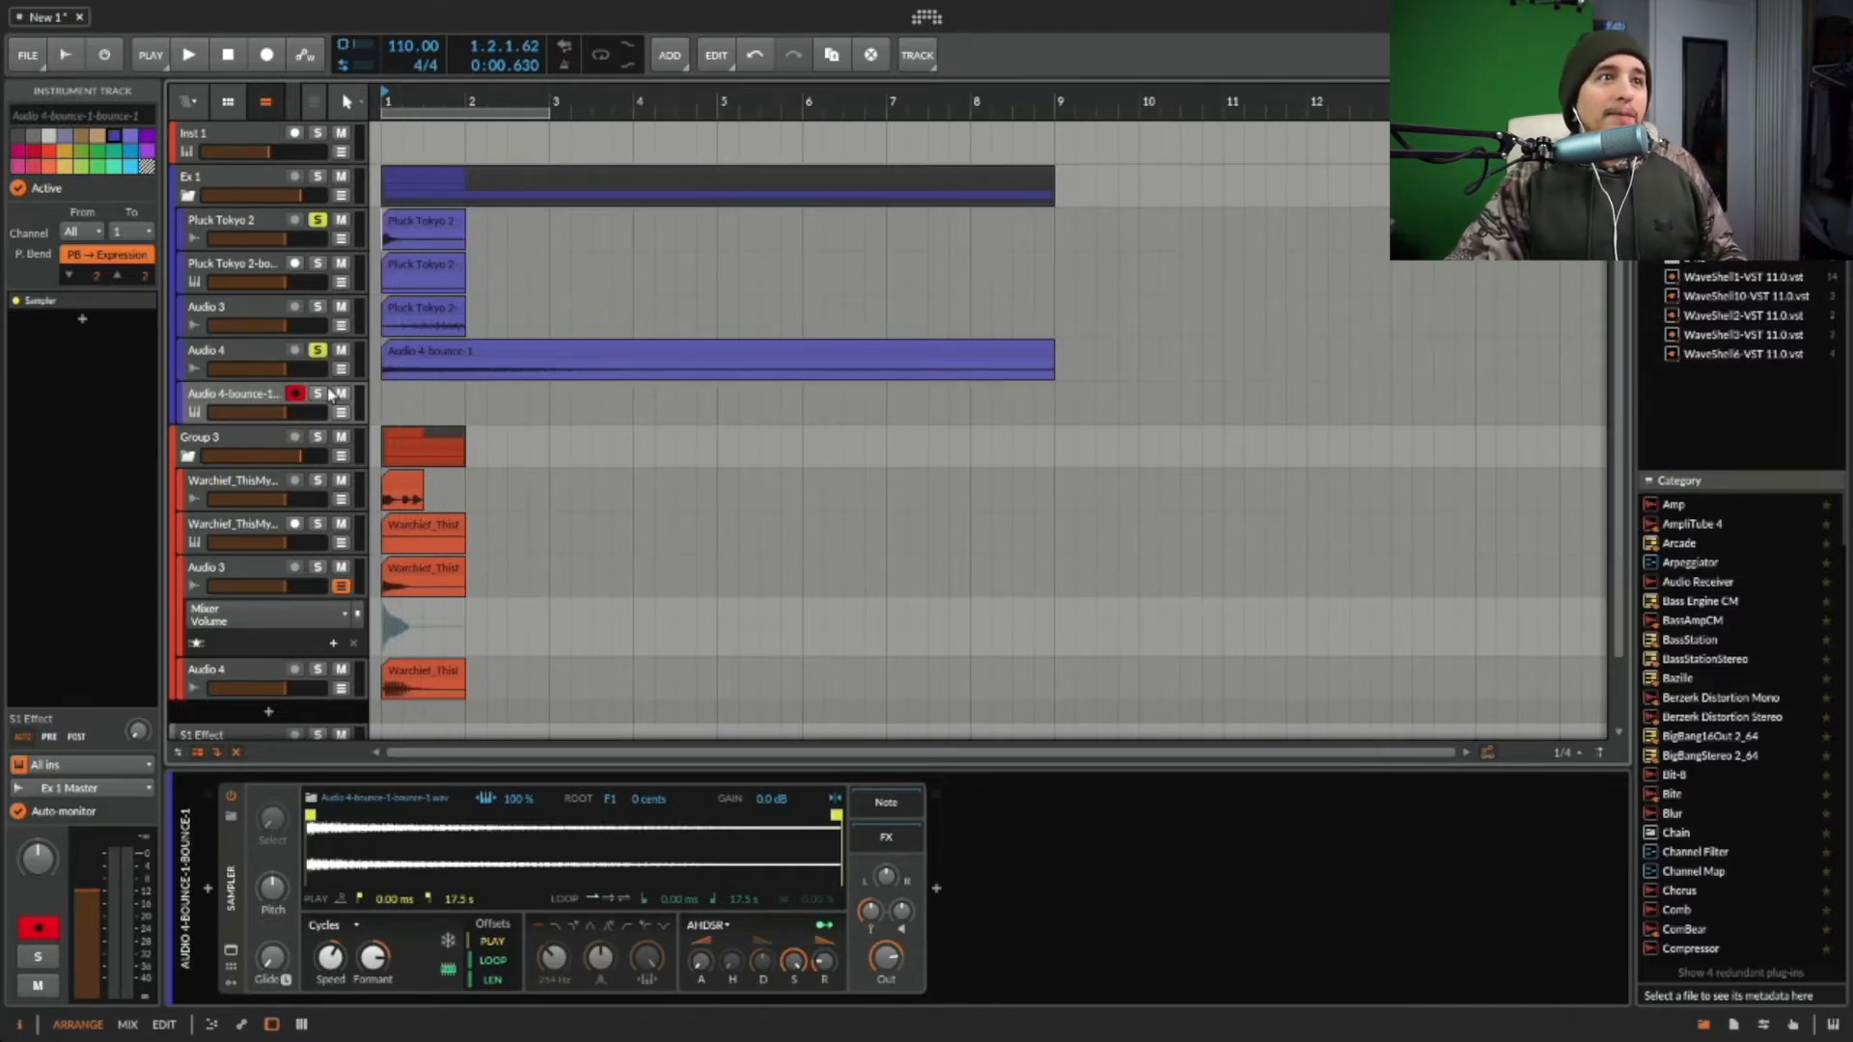
left_click(318, 219)
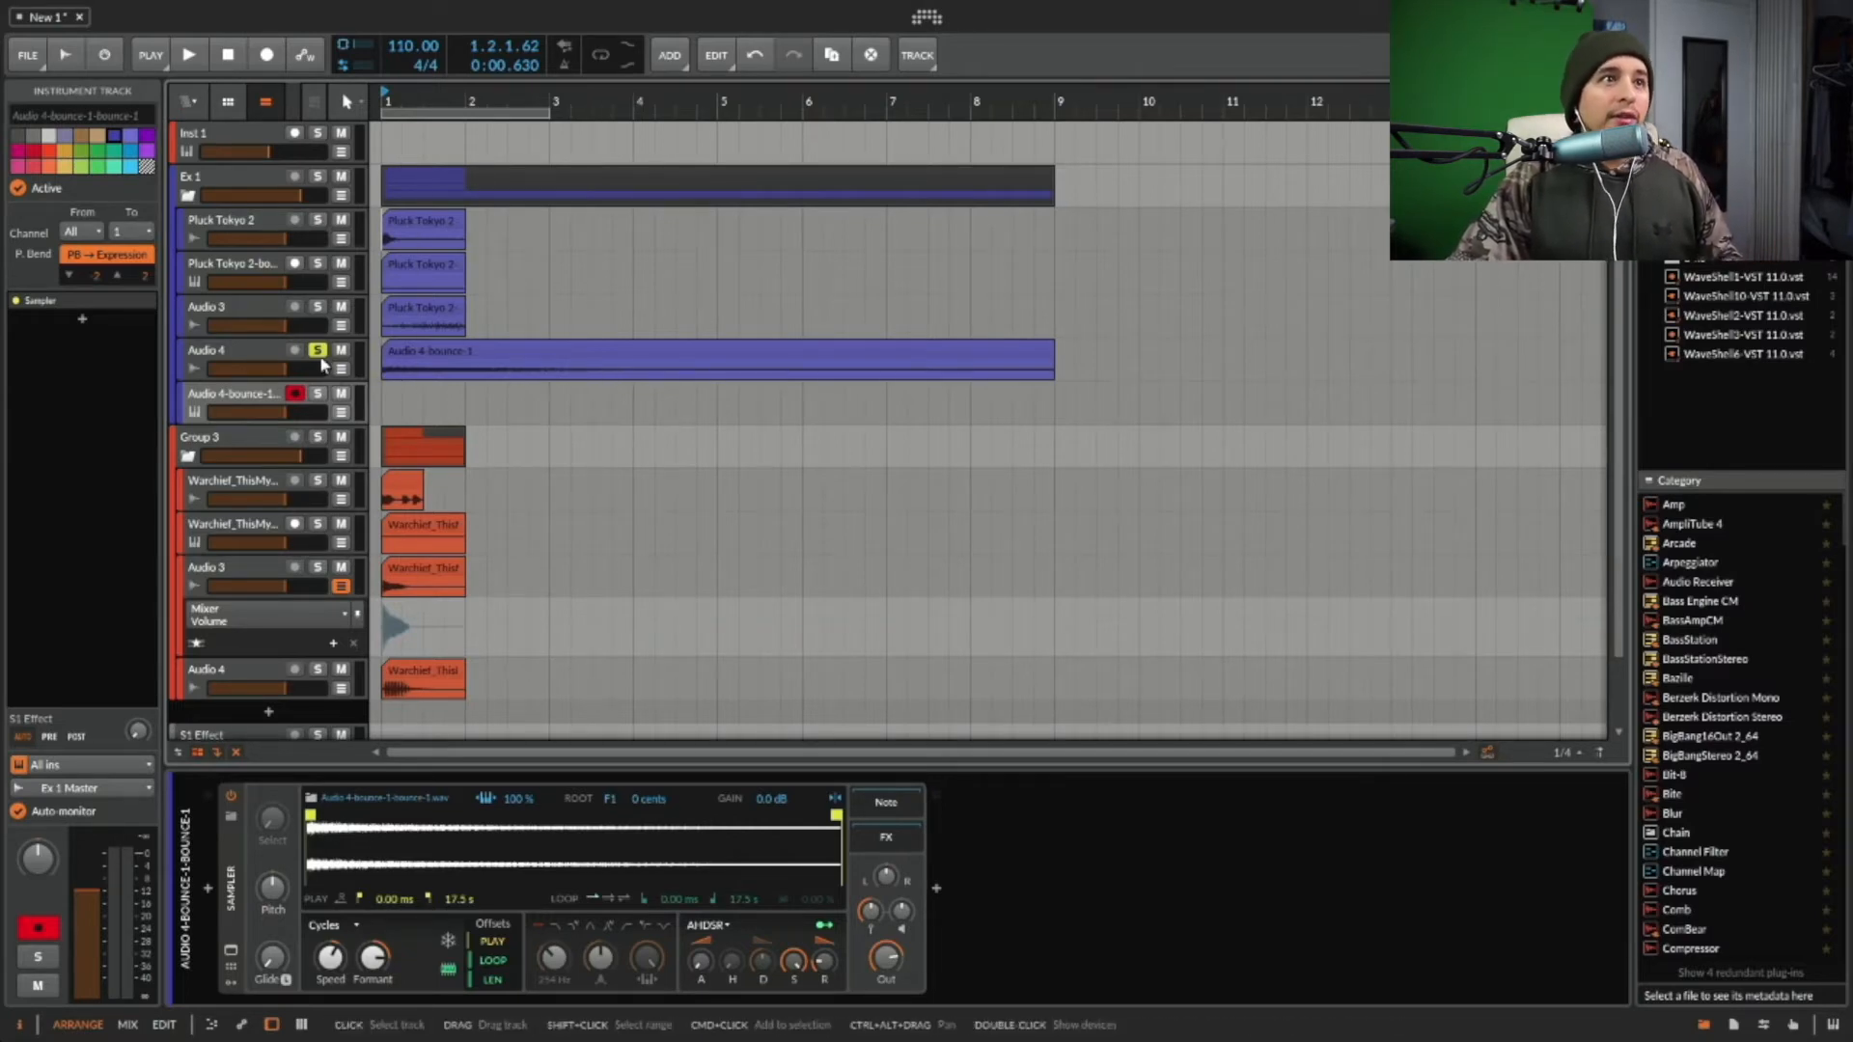
key("space")
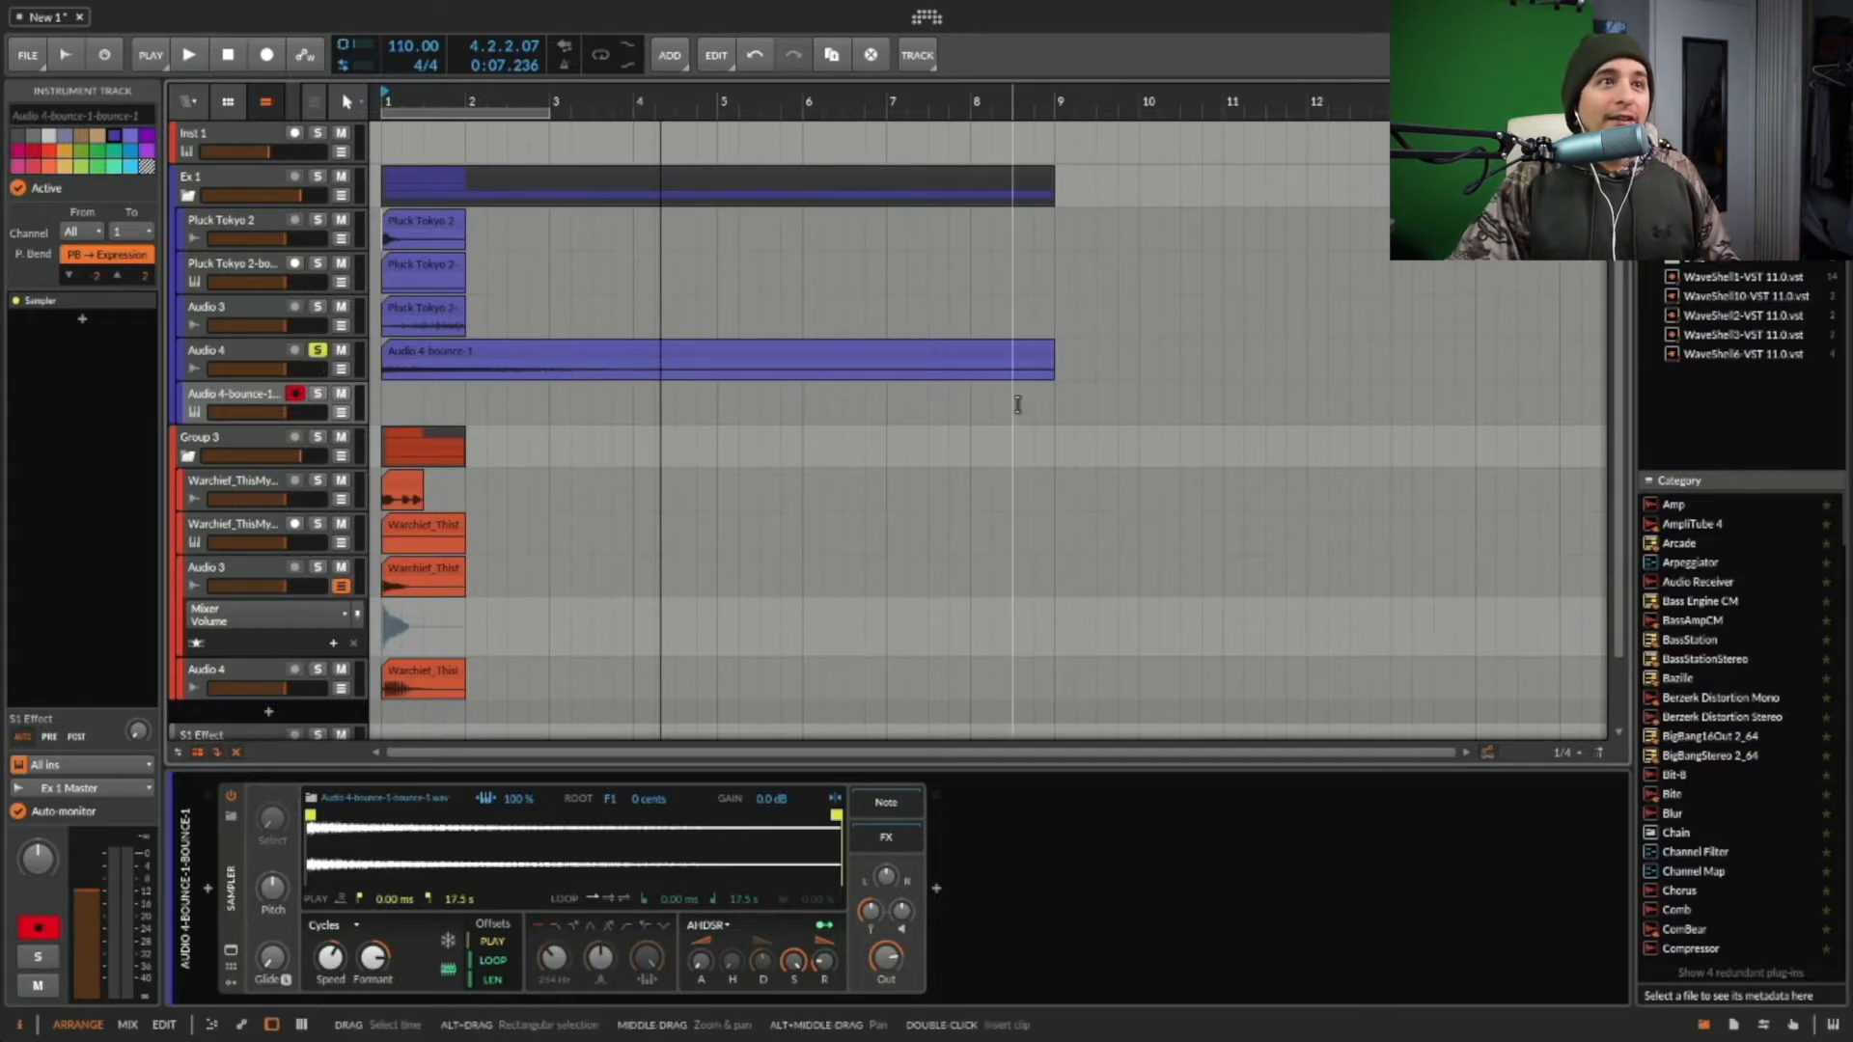
- Solo the Pluck Tokyo 2 track in place of Audio 4, audition its clip and stop playback
left_click(316, 351)
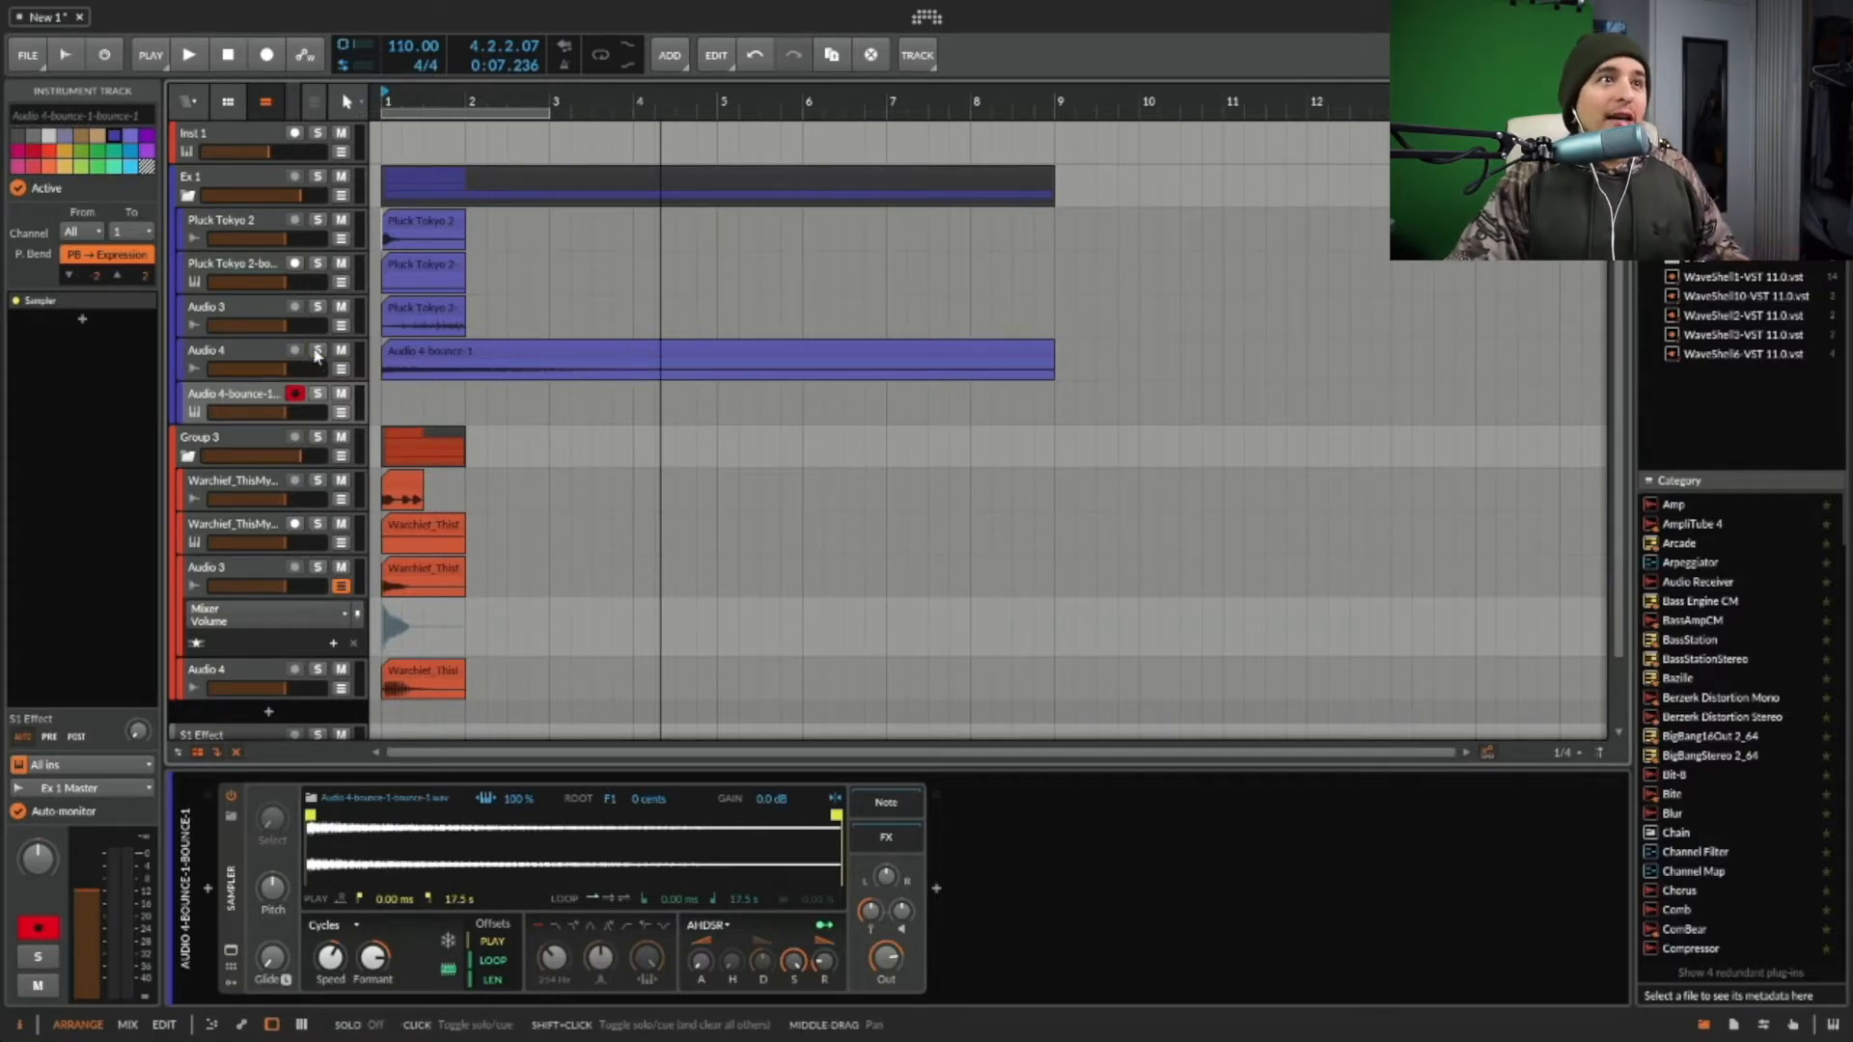
left_click(320, 221)
key("space")
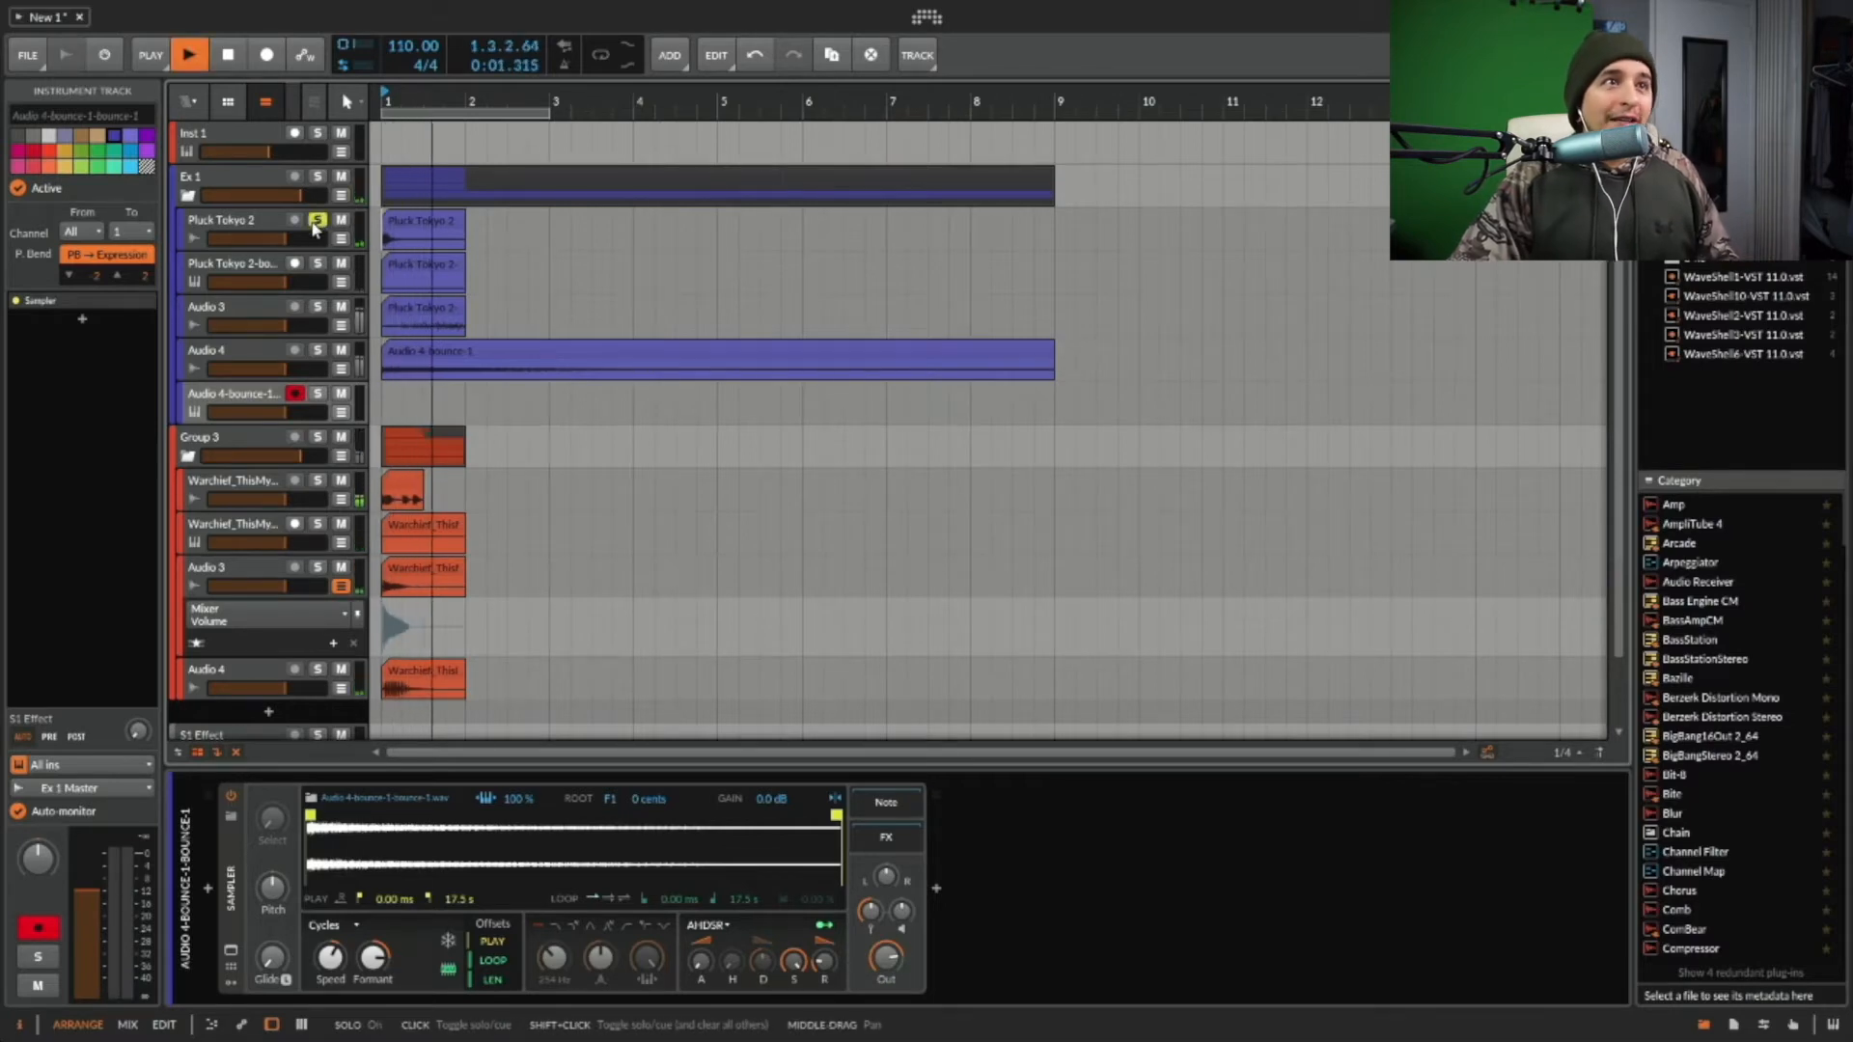
key("space")
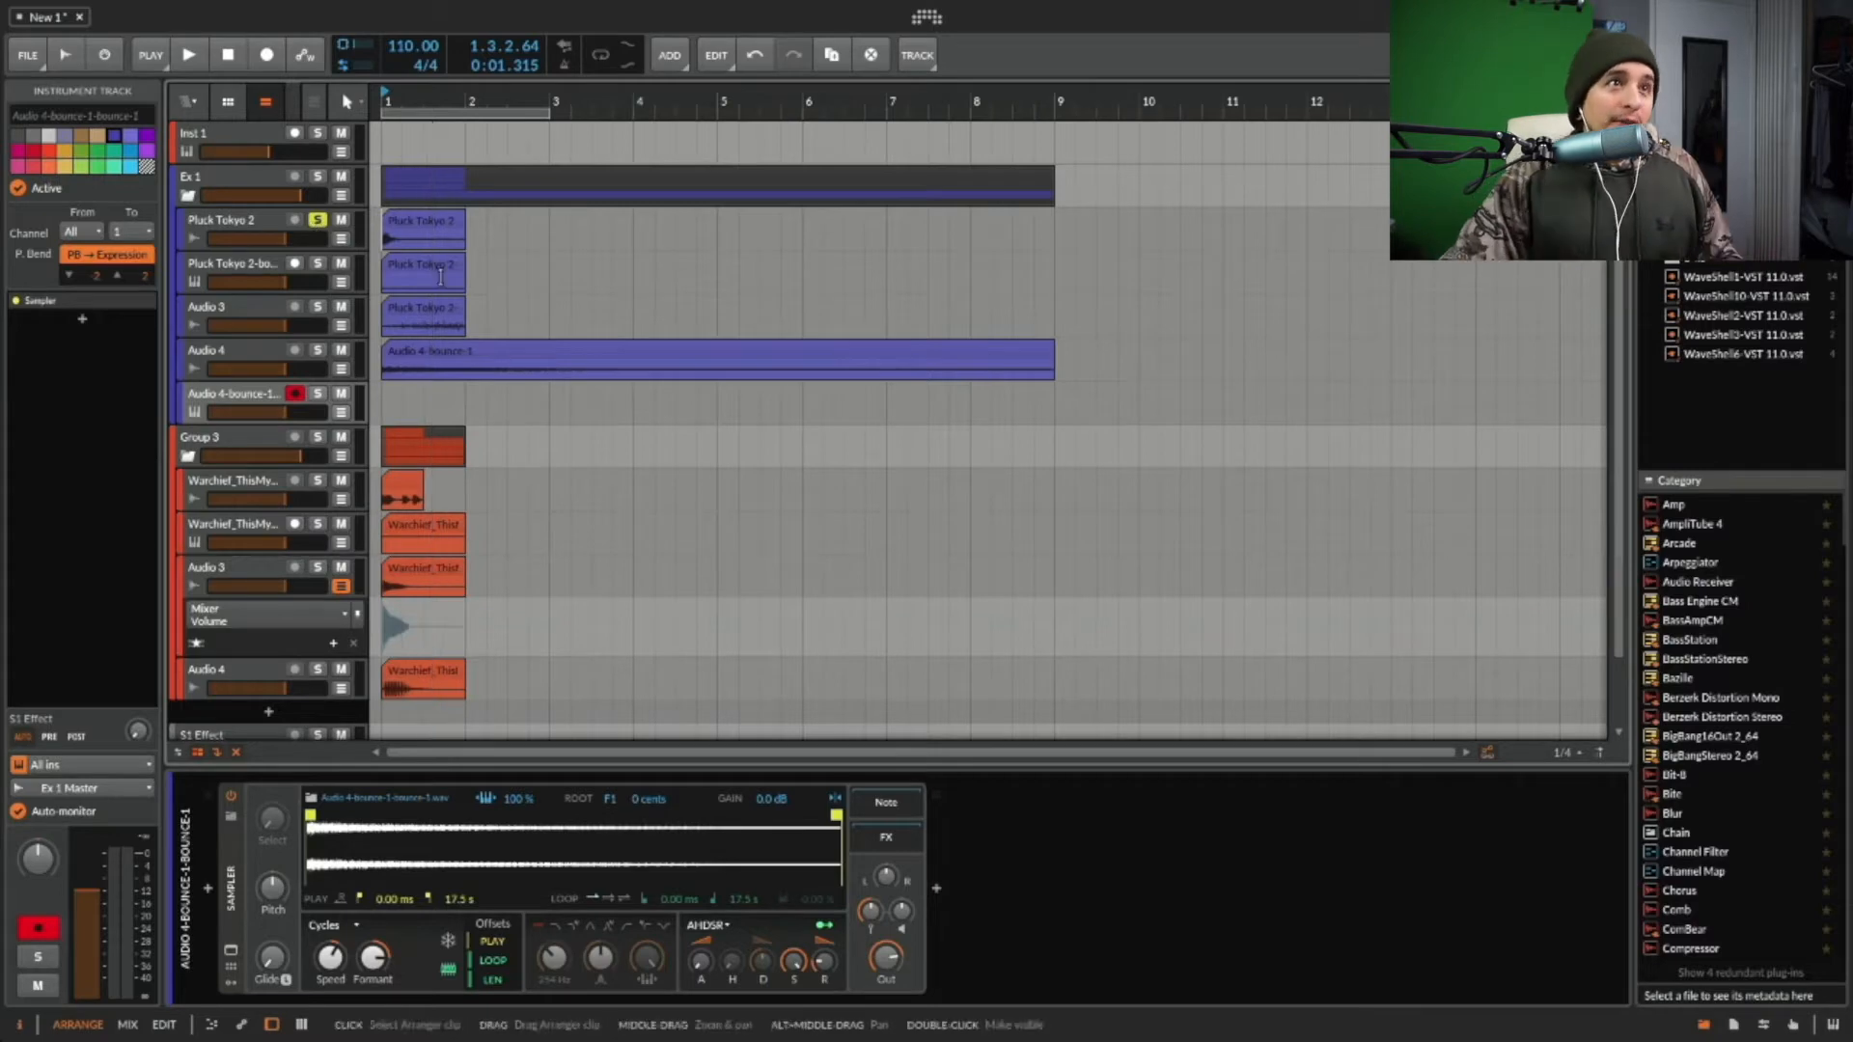
- Reverse the Pluck Tokyo 2 audio clip on its own track in the Ex 1 group
left_click(255, 267)
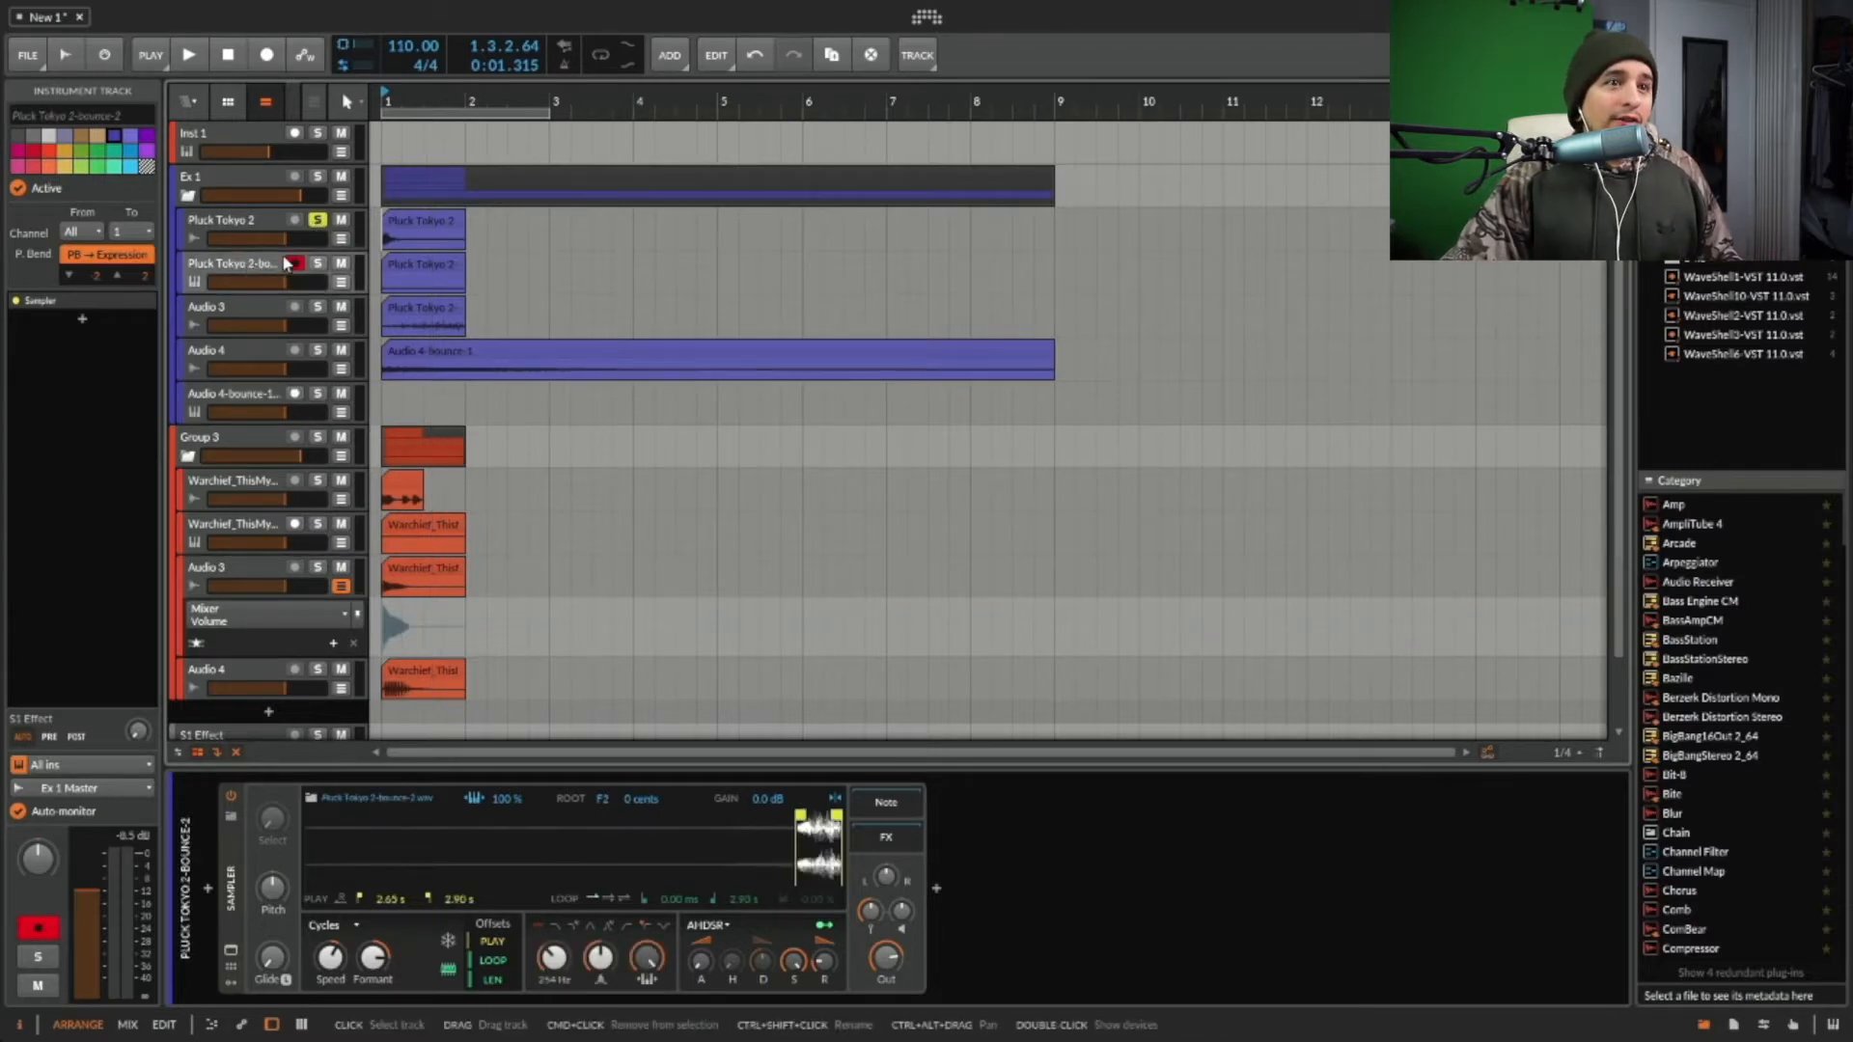
left_click(422, 227)
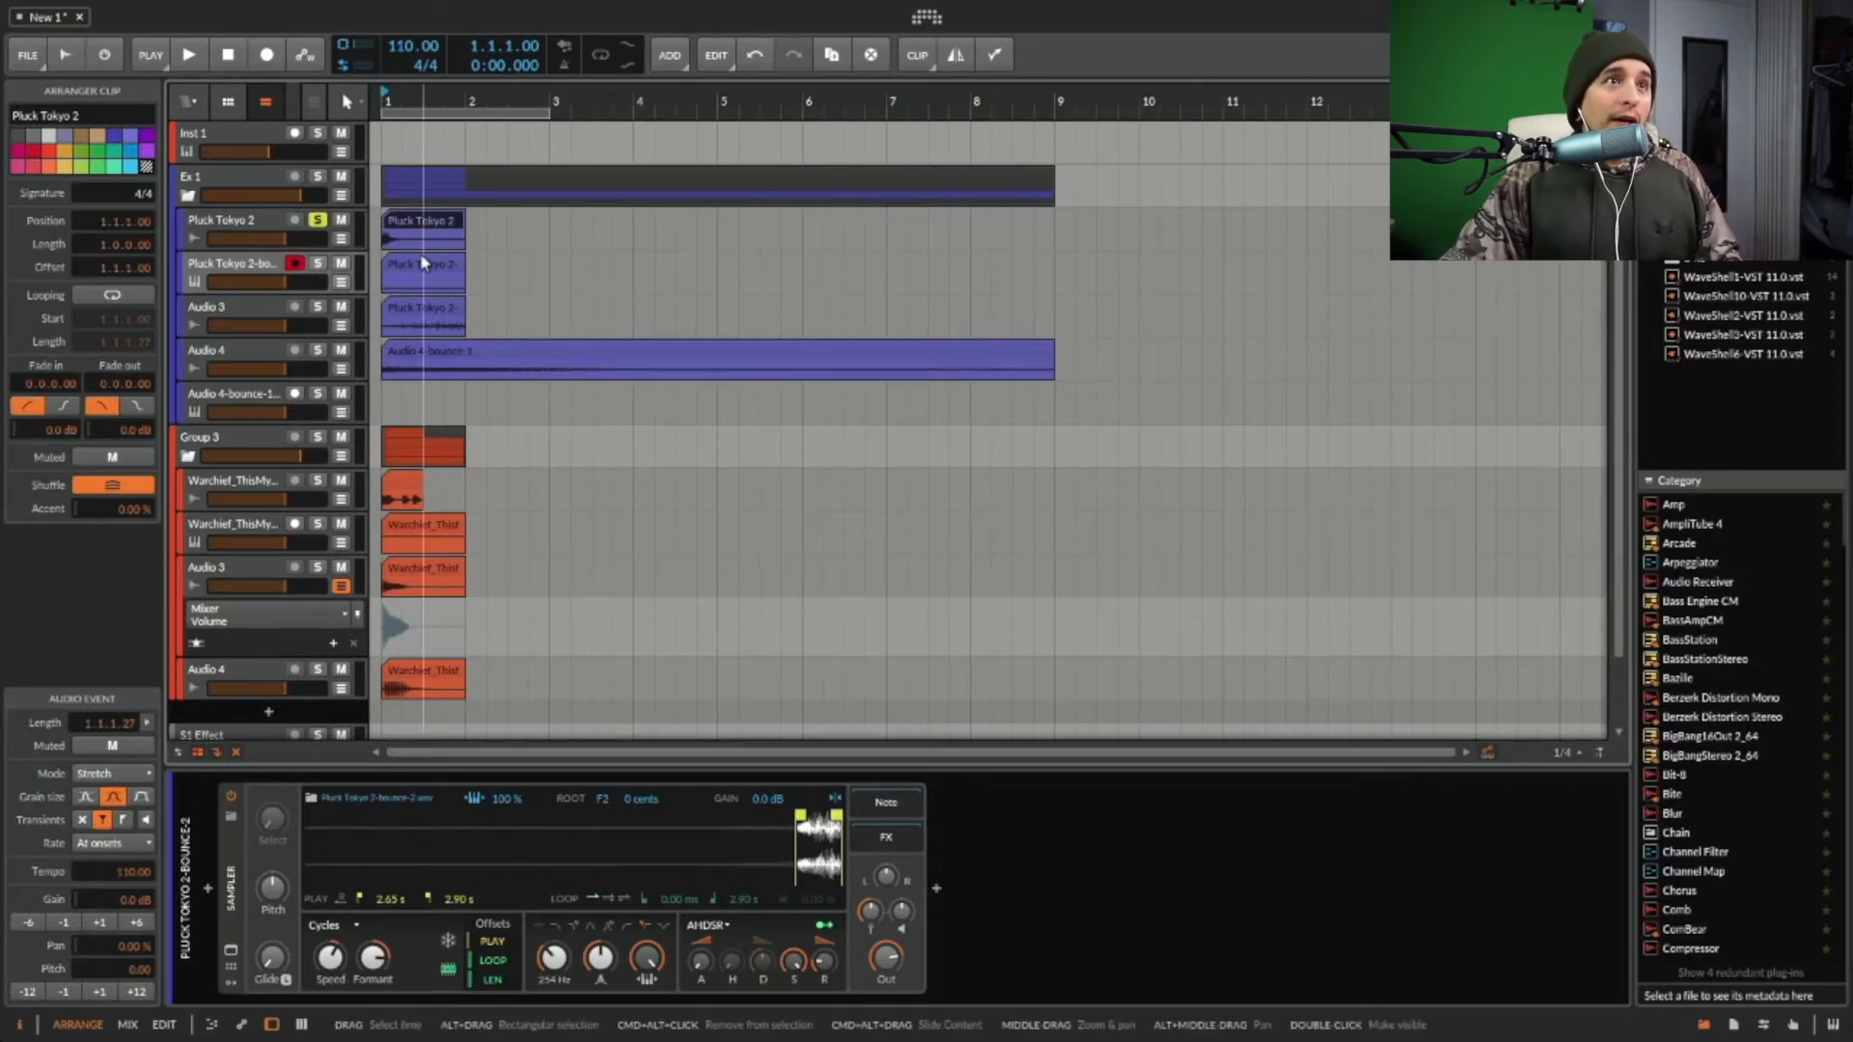
right_click(431, 227)
key("Escape")
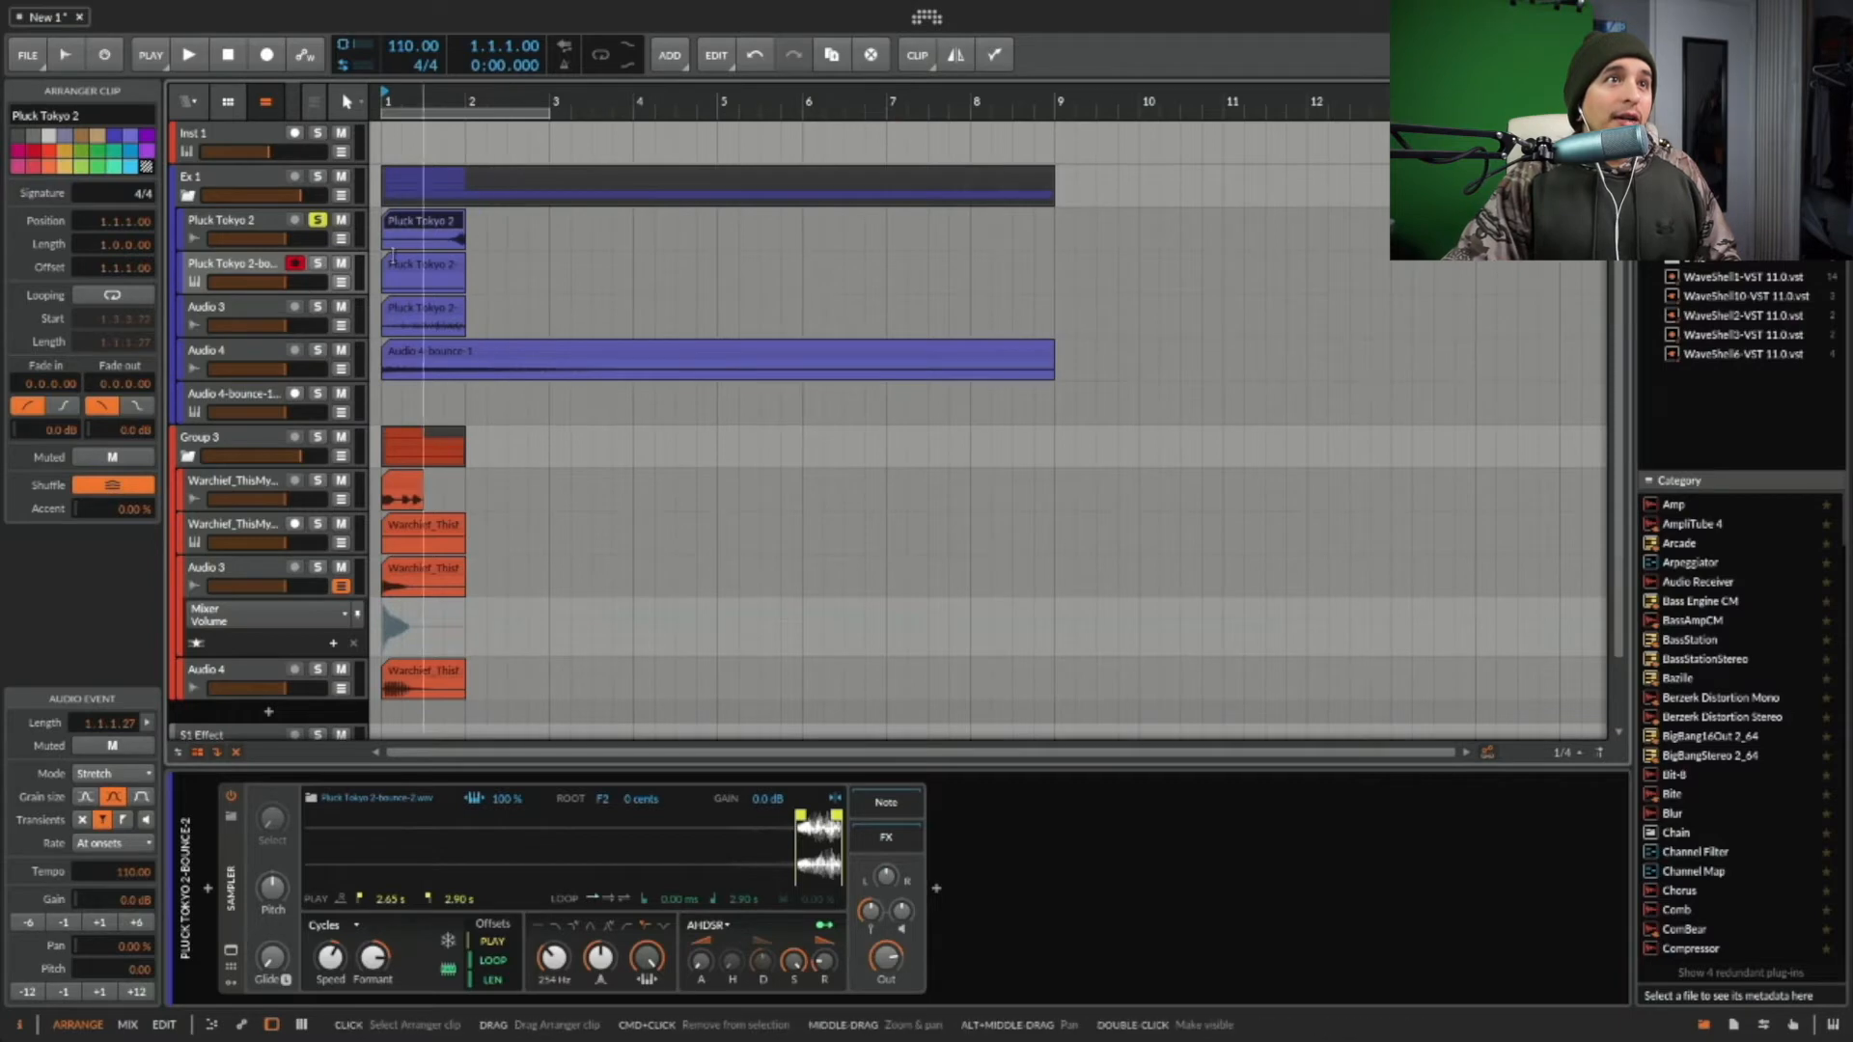
- Solo only the Pluck Tokyo 2-bounce-2 track and choose Cycles as its Sampler's playback mode
left_click(540, 273)
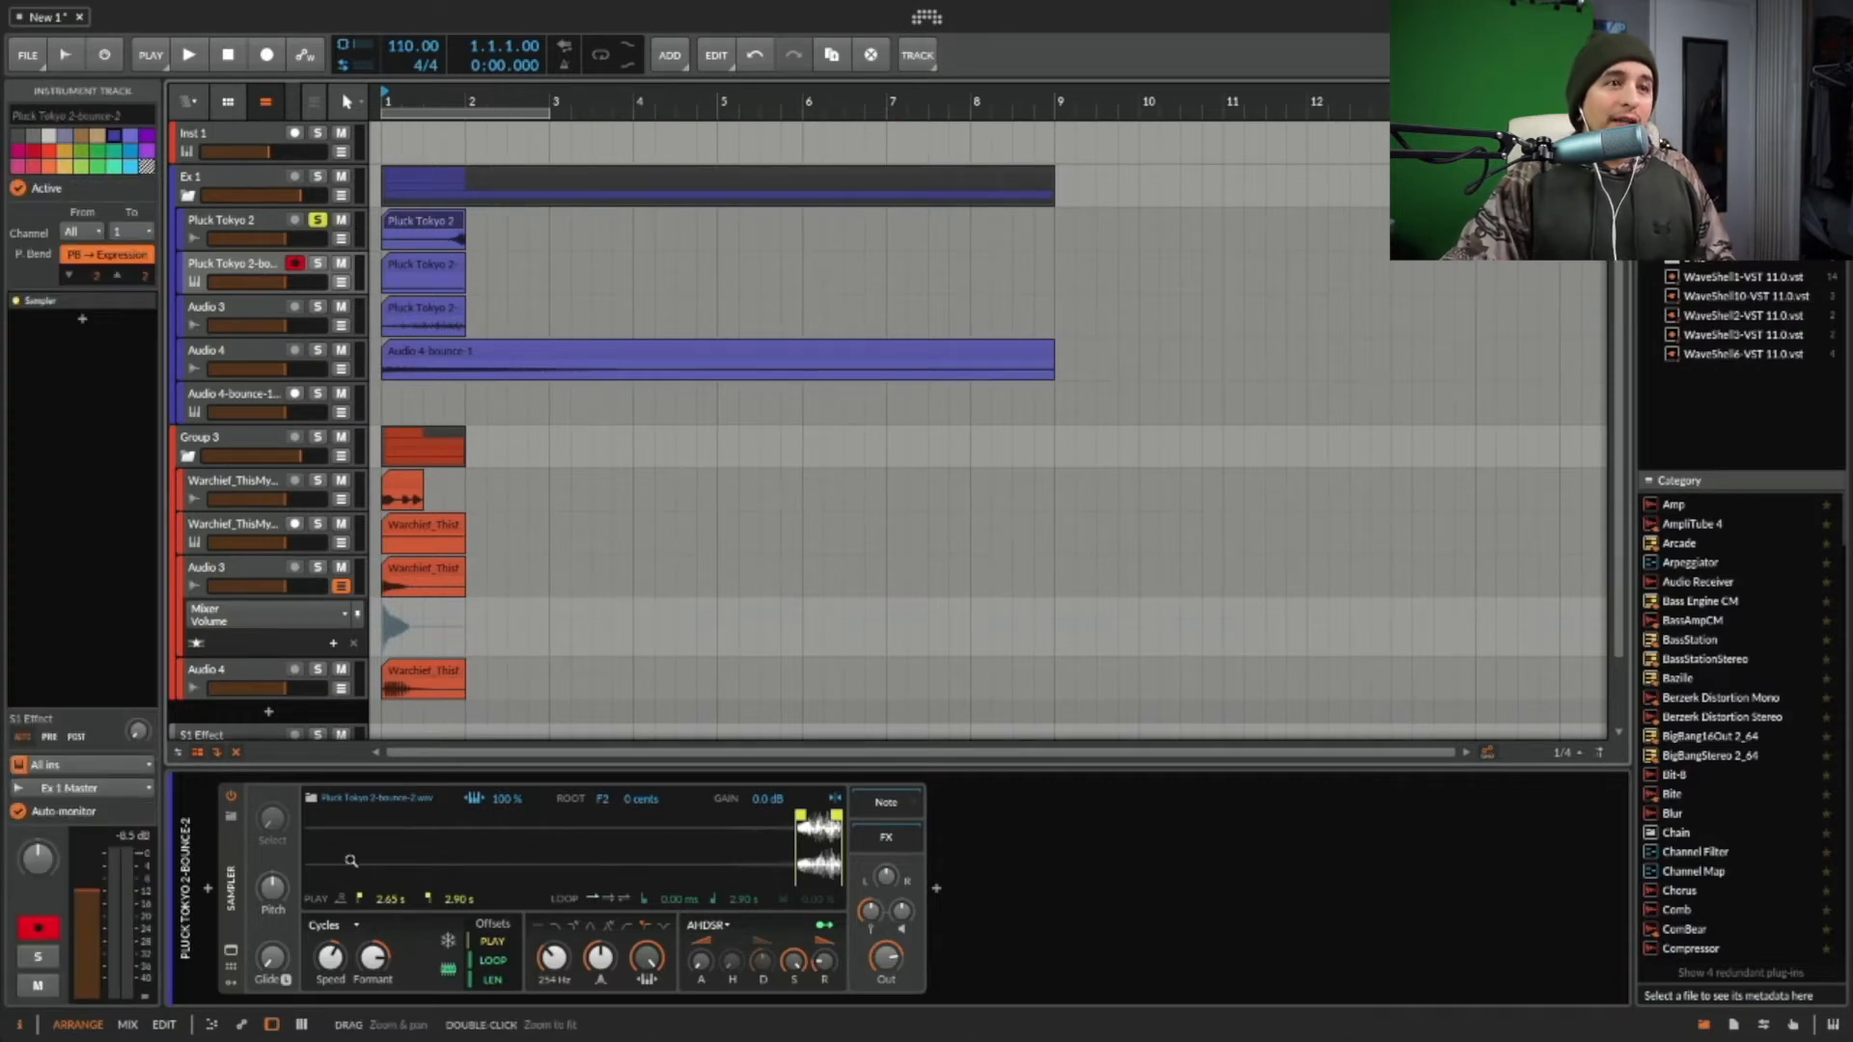
left_click(786, 851)
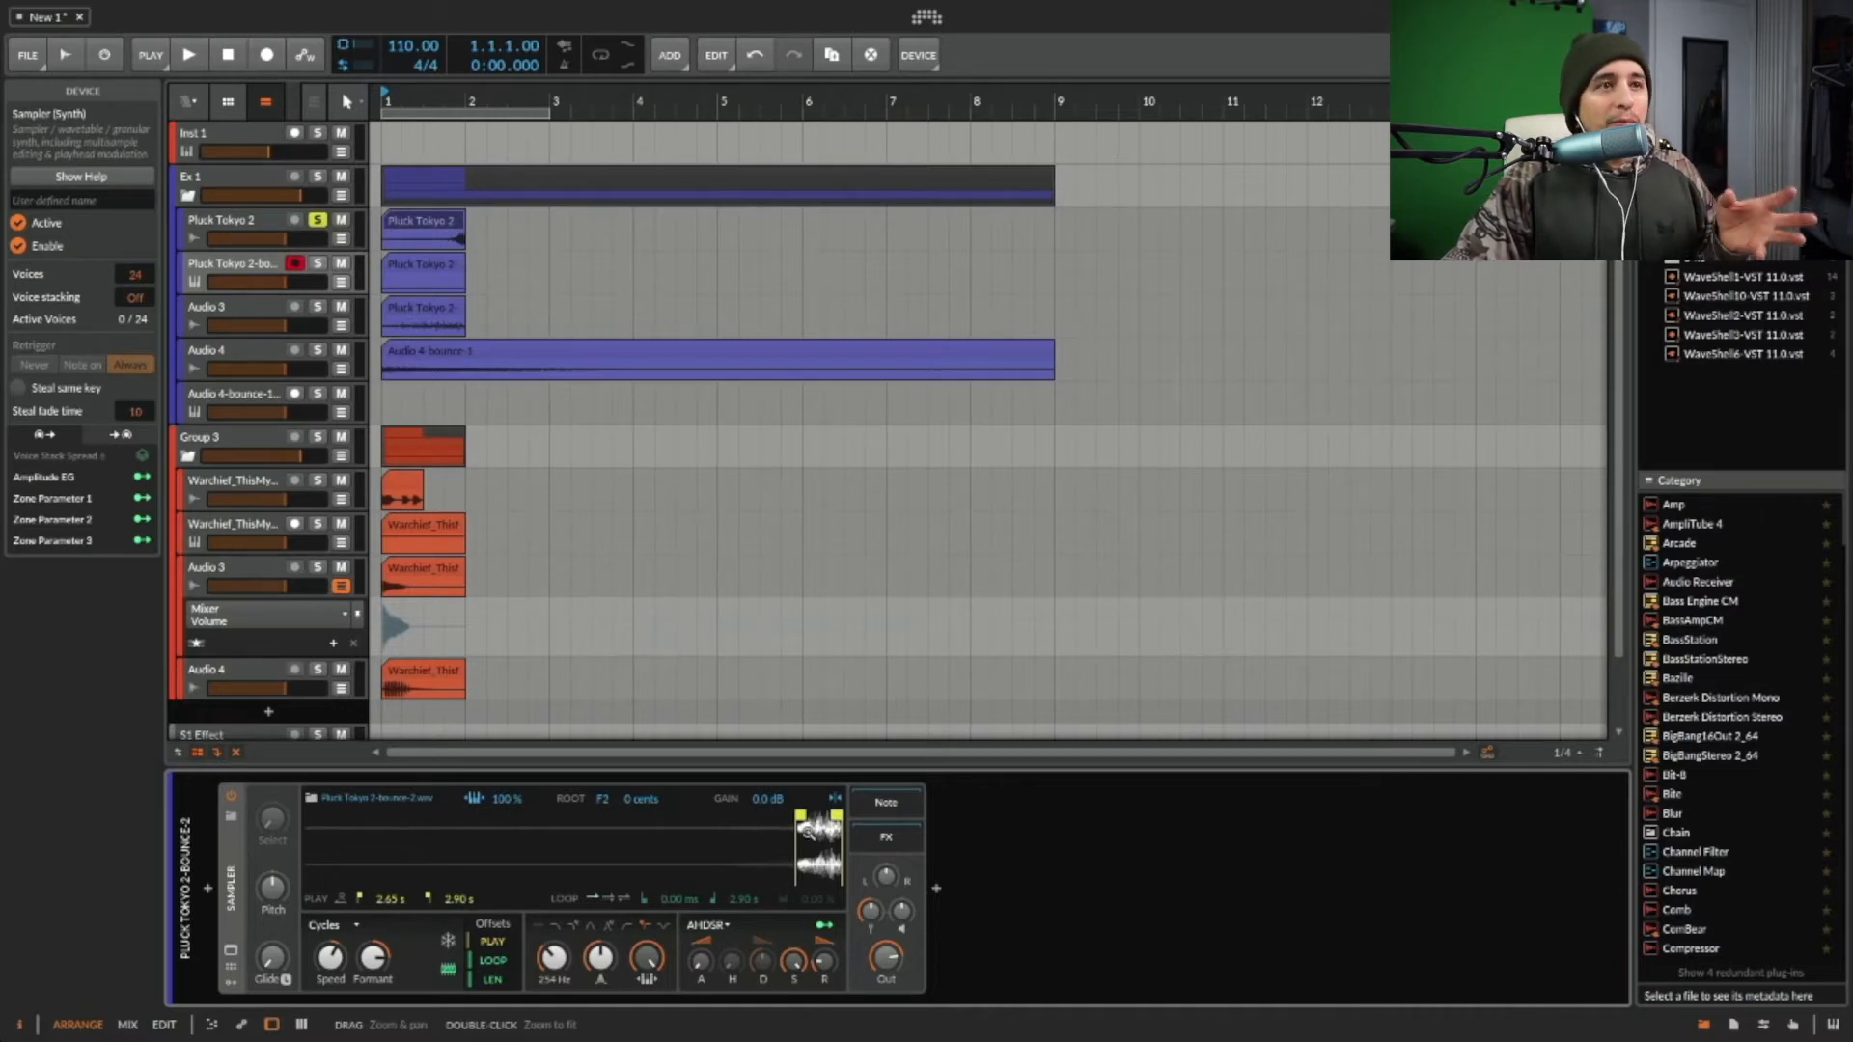
left_click(317, 263)
left_click(317, 221)
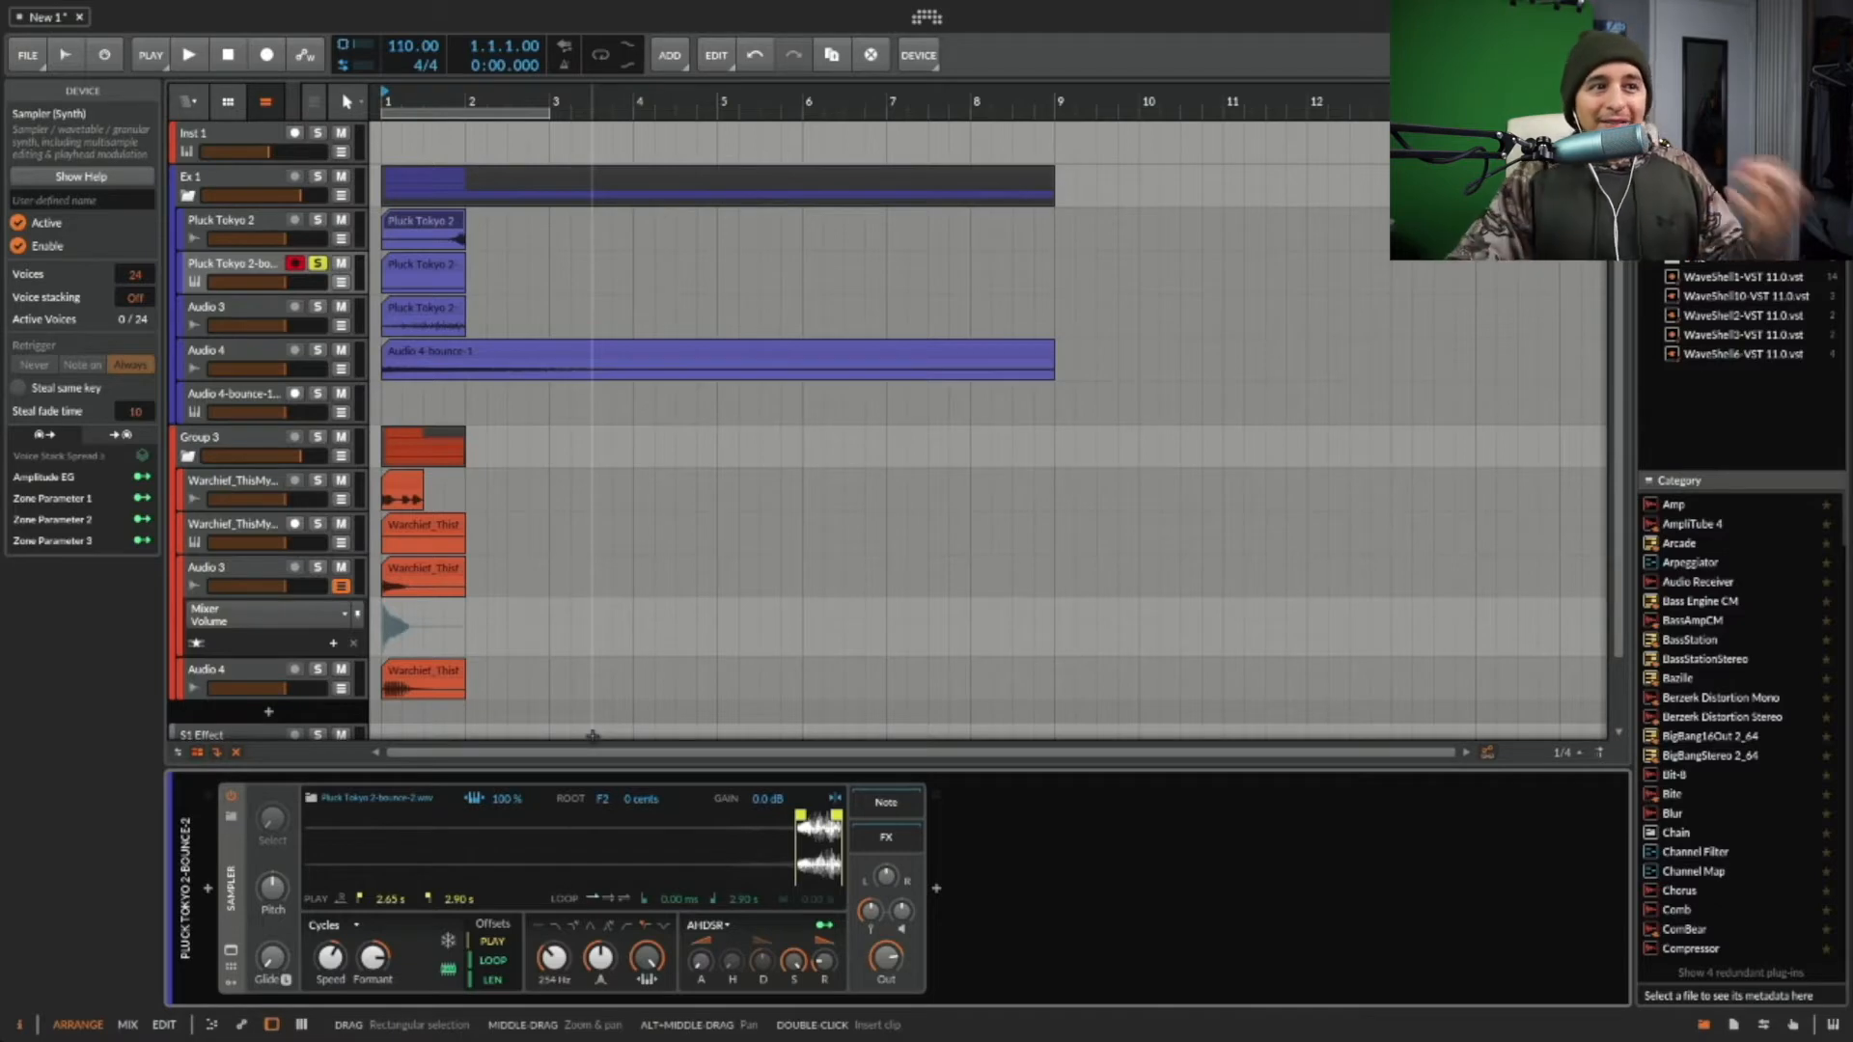
left_click(347, 931)
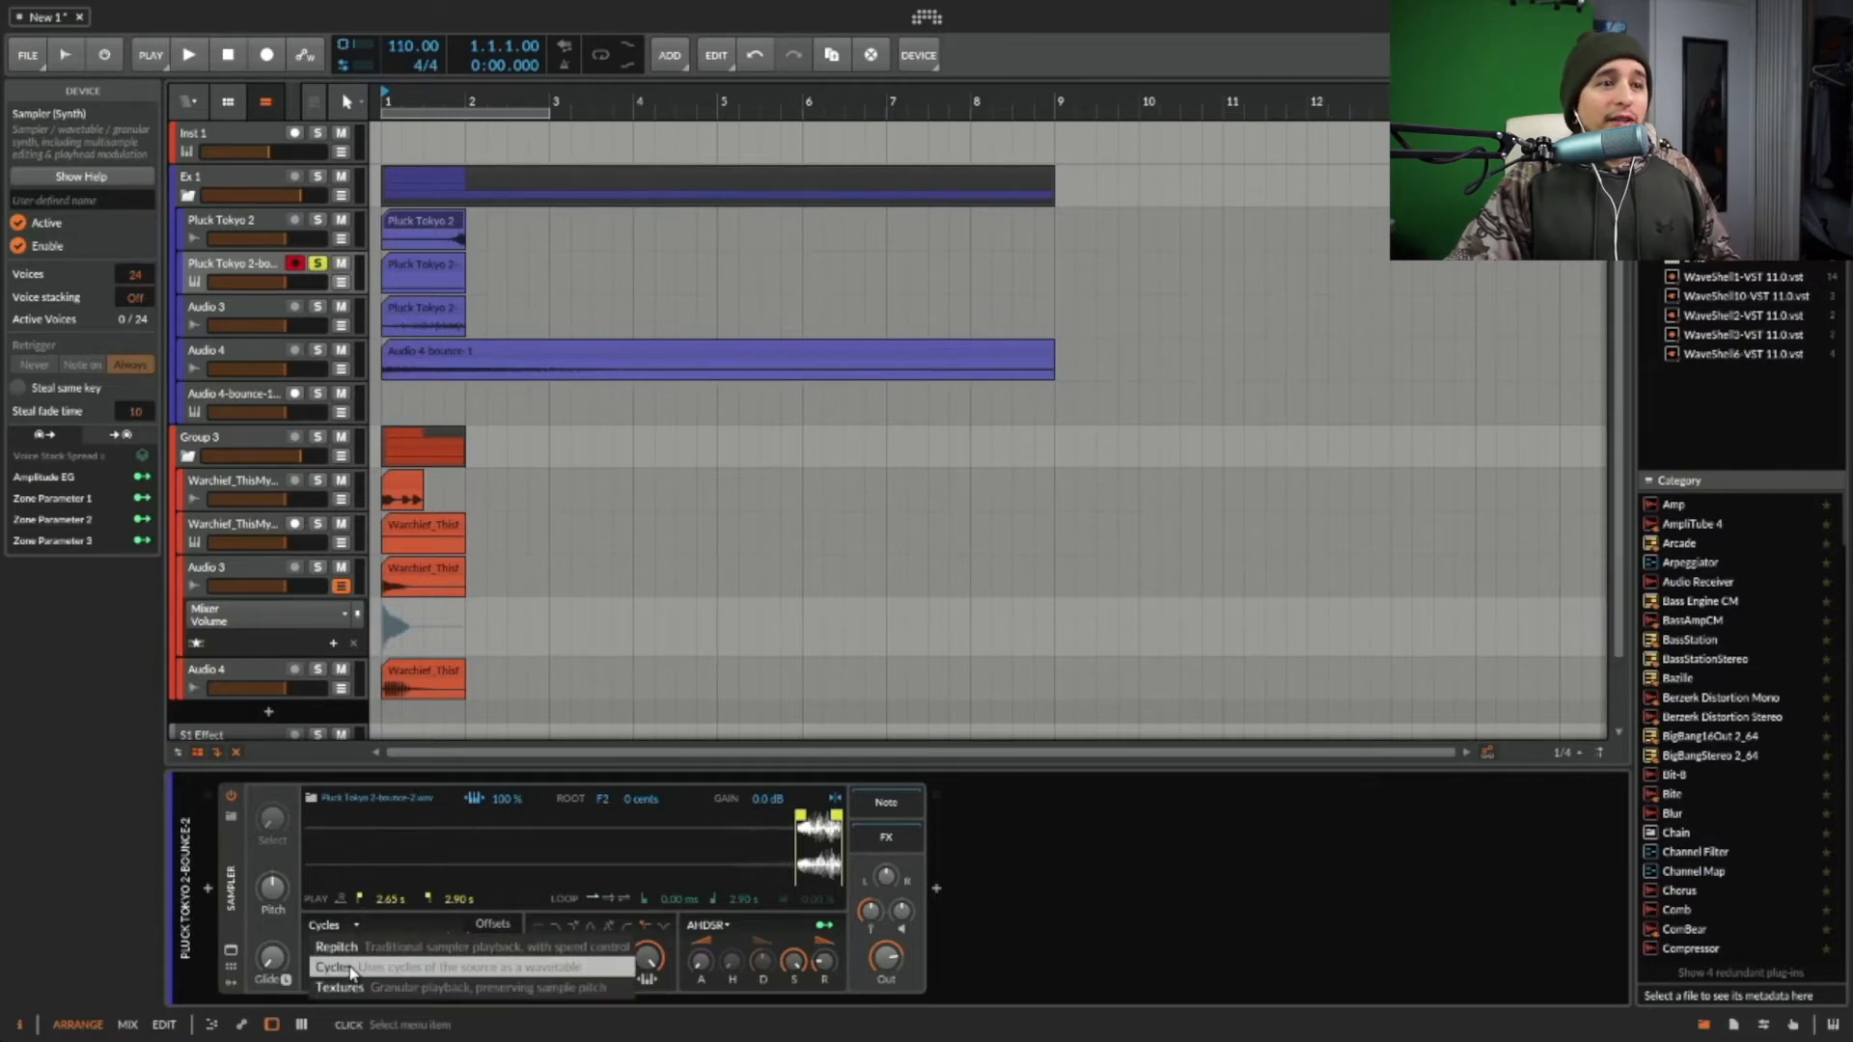
left_click(351, 969)
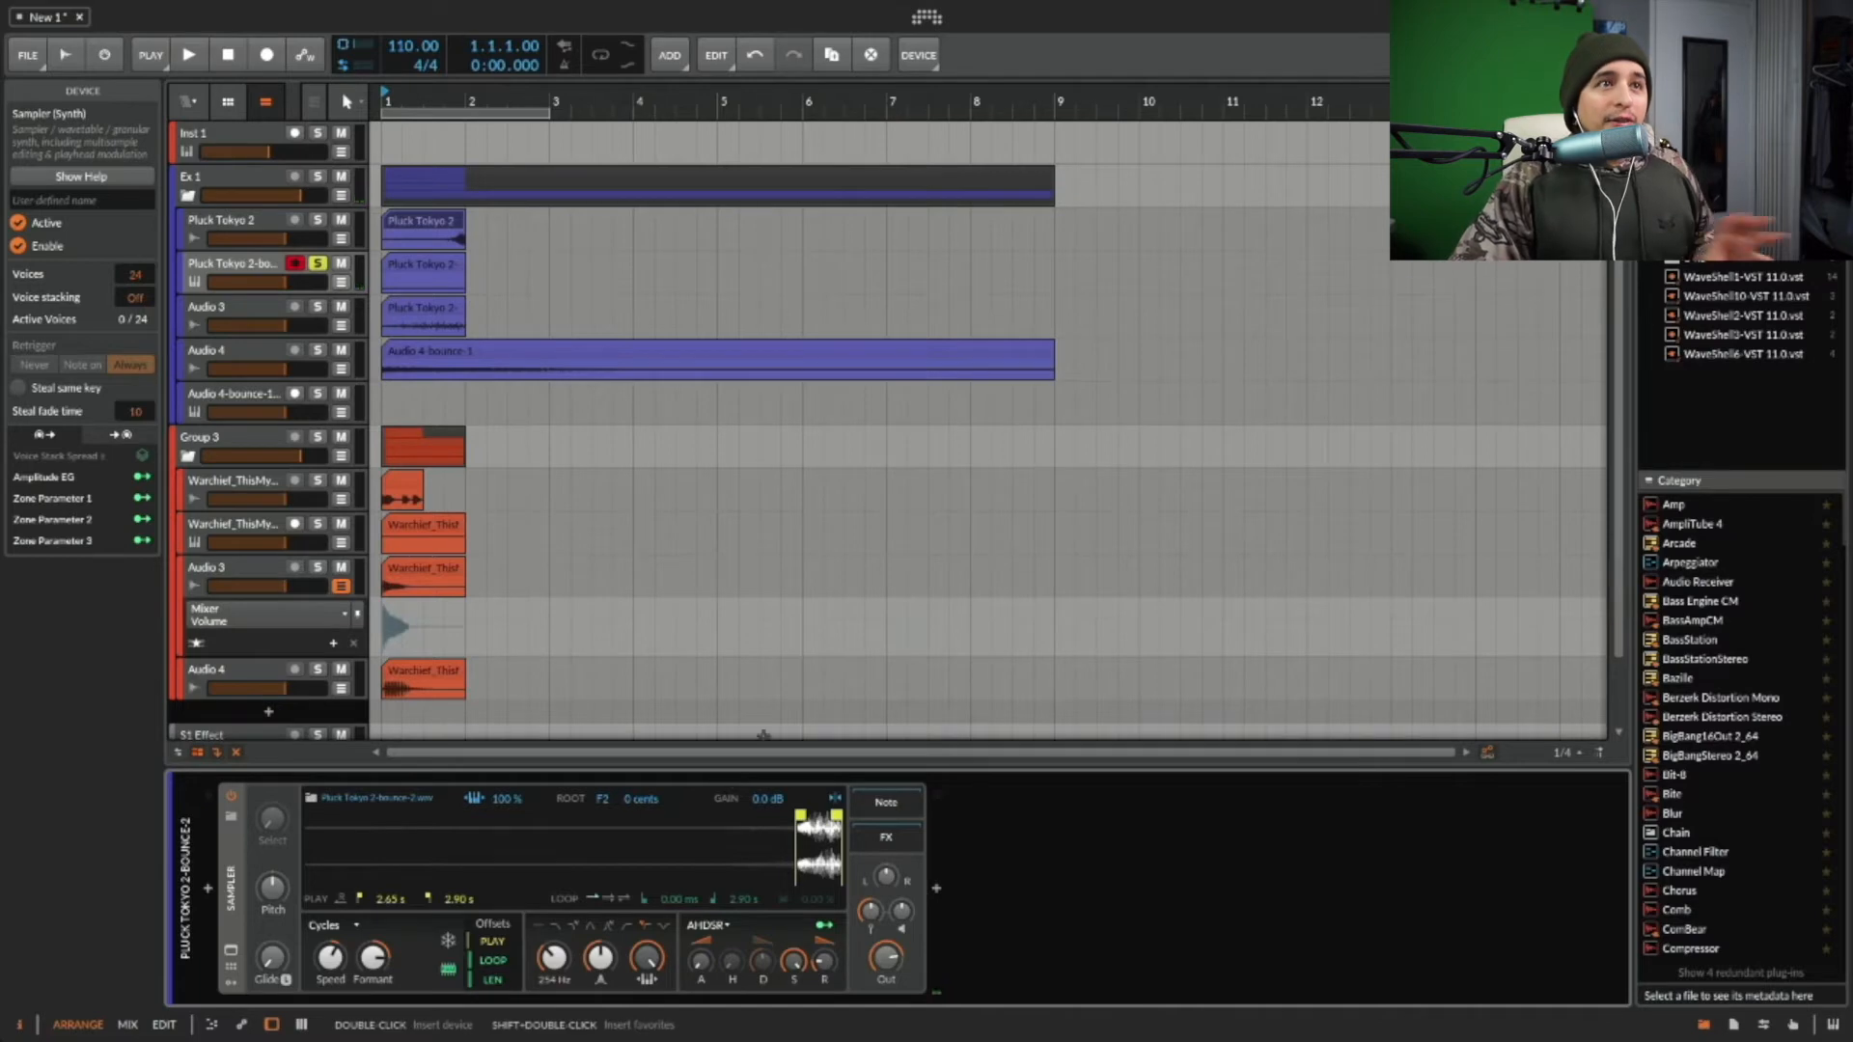
- Audition the soloed Pluck Tokyo 2-bounce-2 sampler track from the start of the arrangement
key("space")
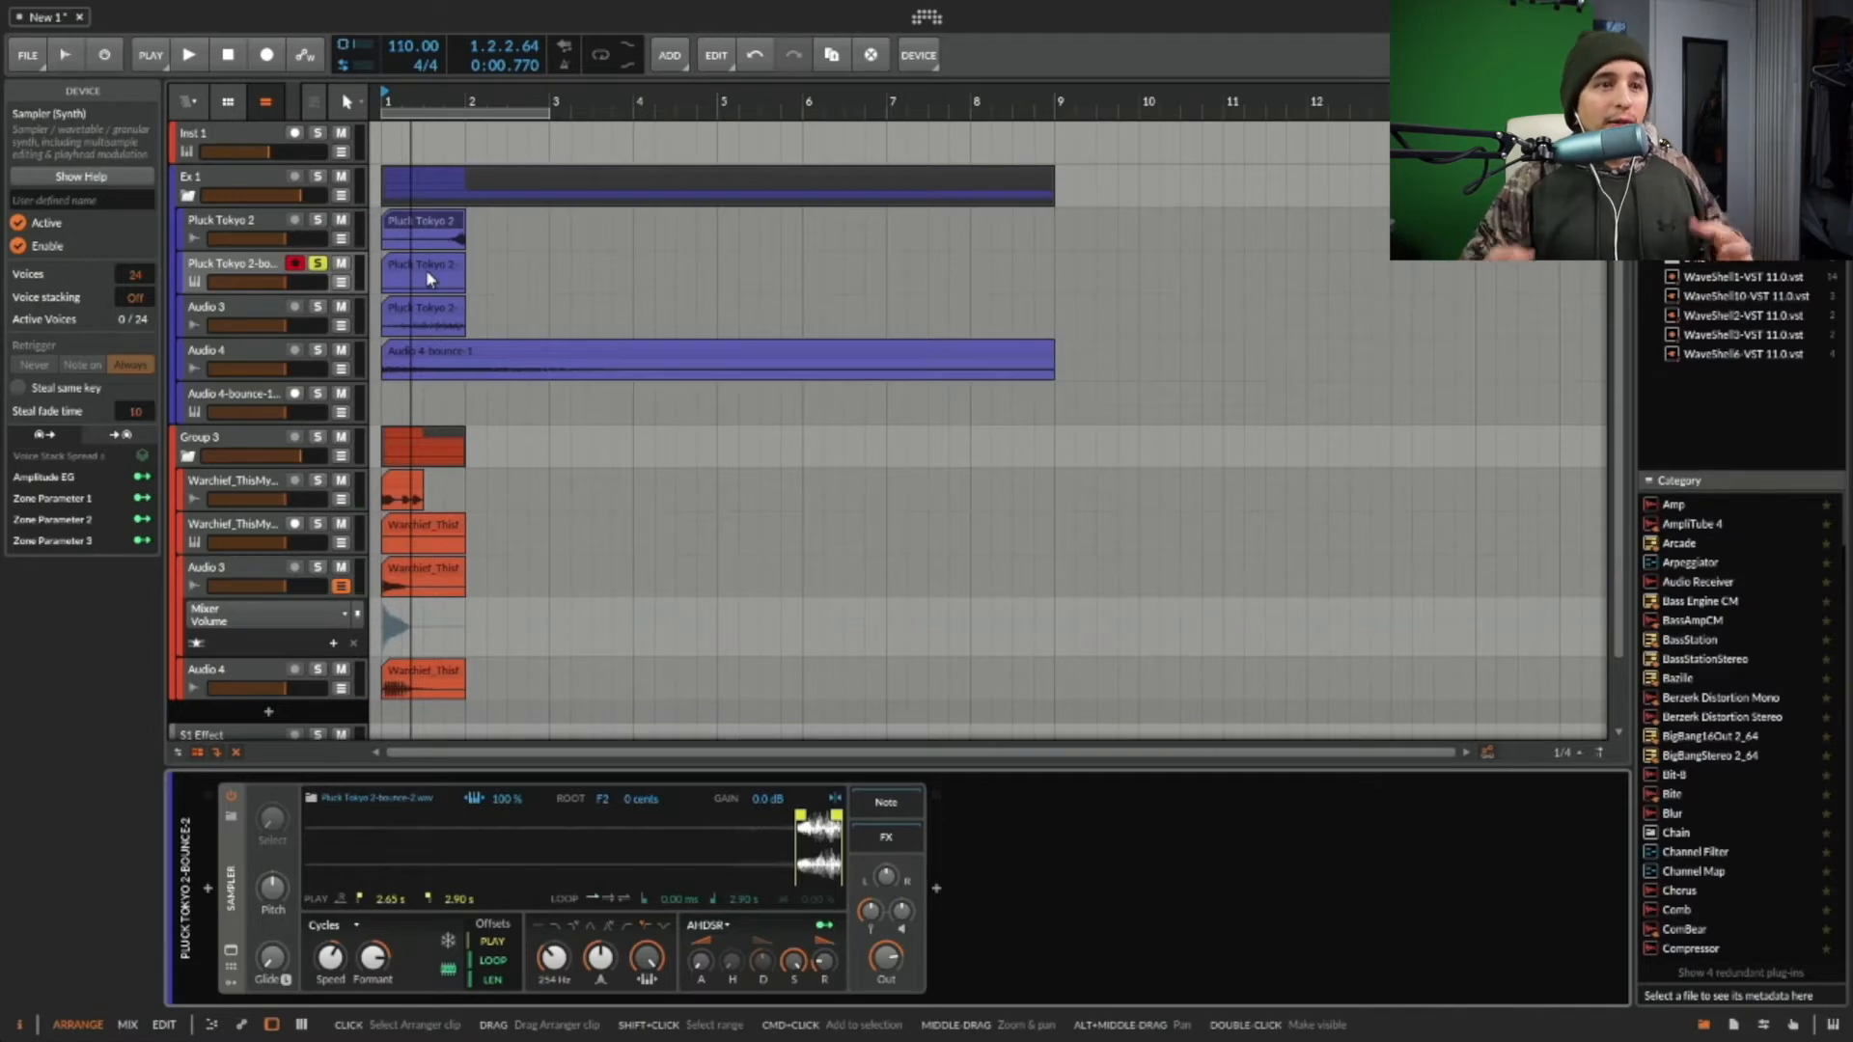
key("space")
key("space")
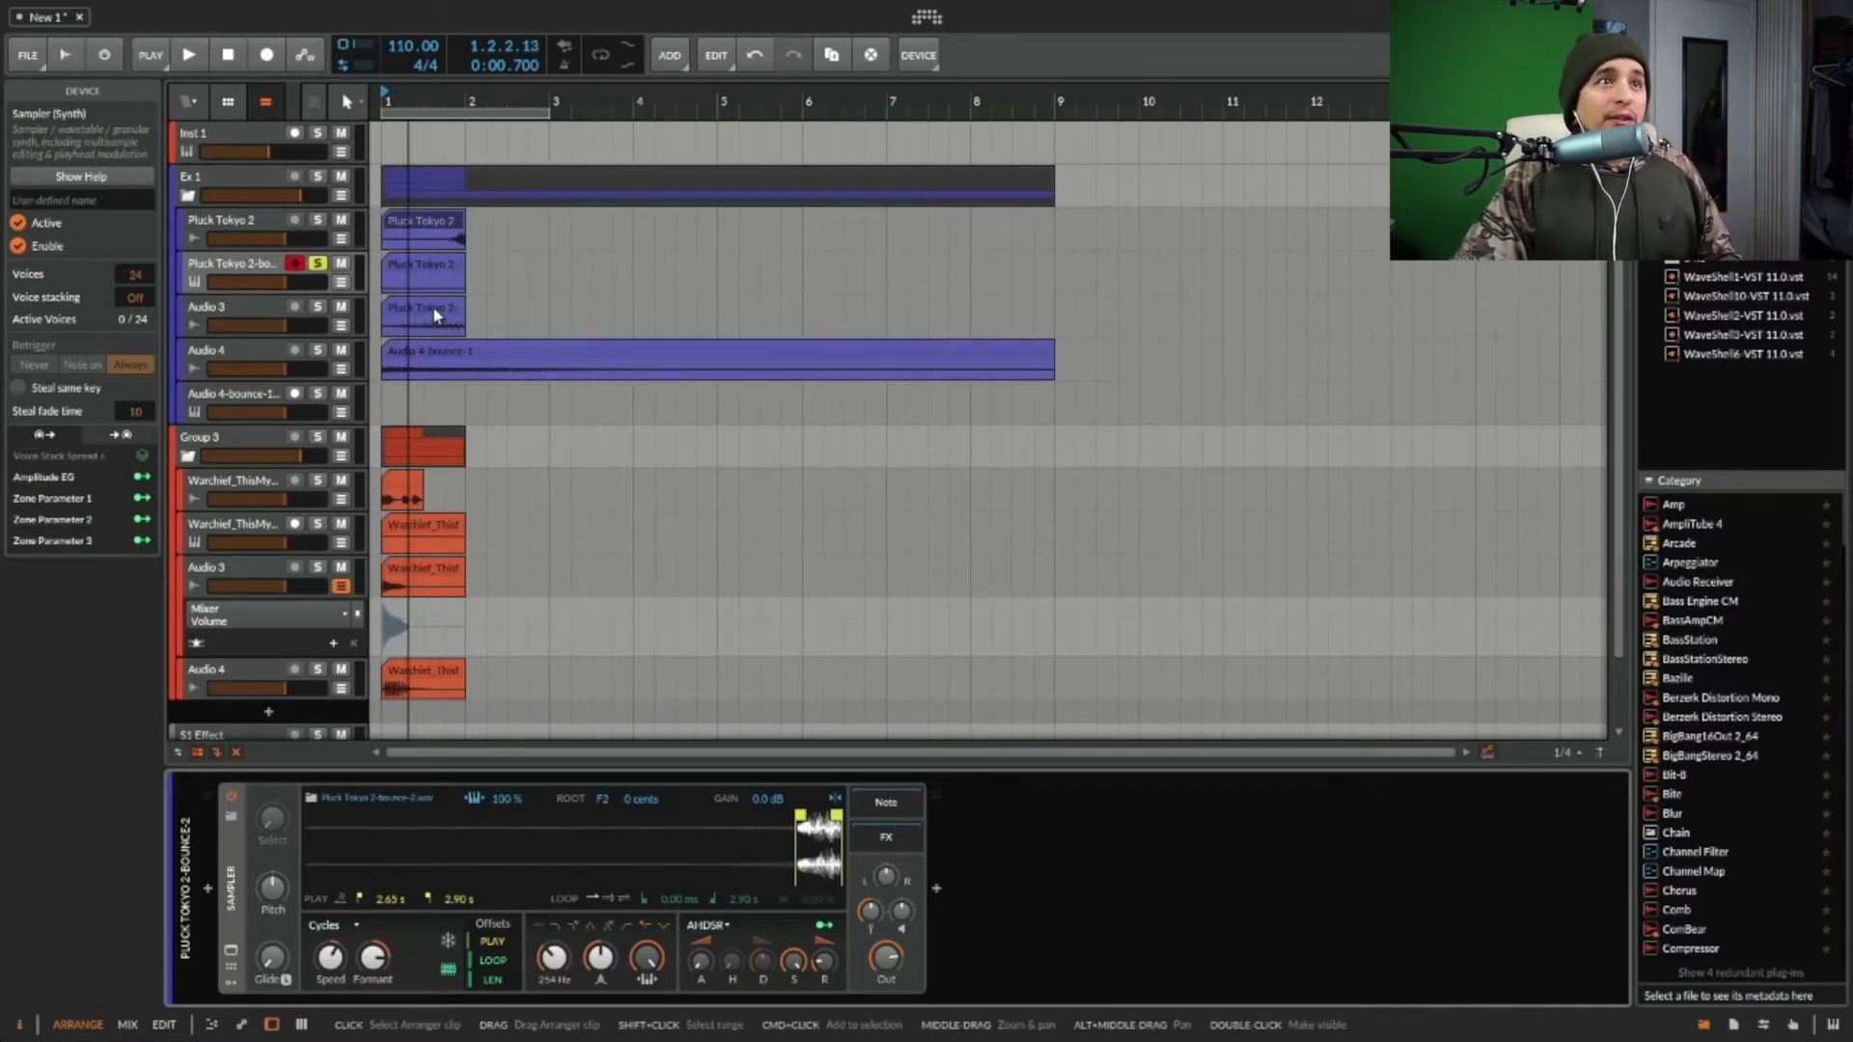
- Scale the Pluck Tokyo 2-bounce-3 clip on the Ex 1 group's Audio 3 track by 50% three times
left_click(444, 311)
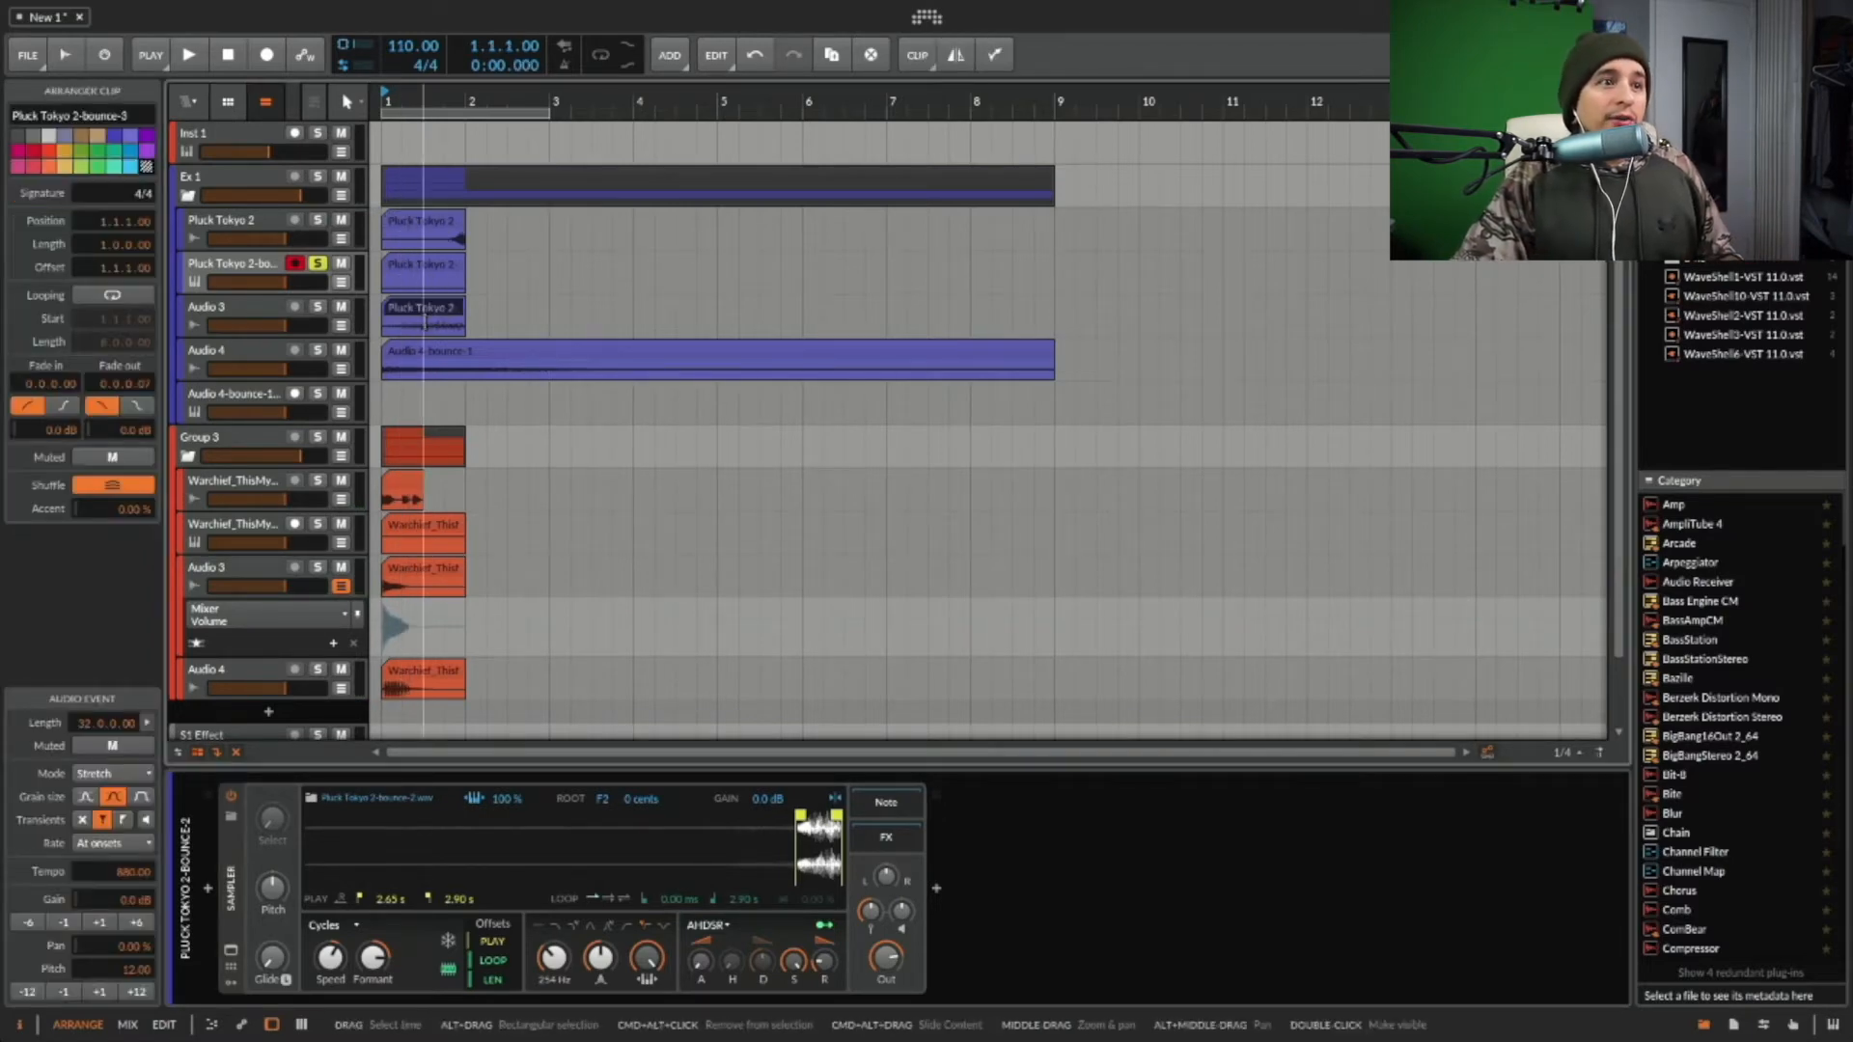
right_click(456, 316)
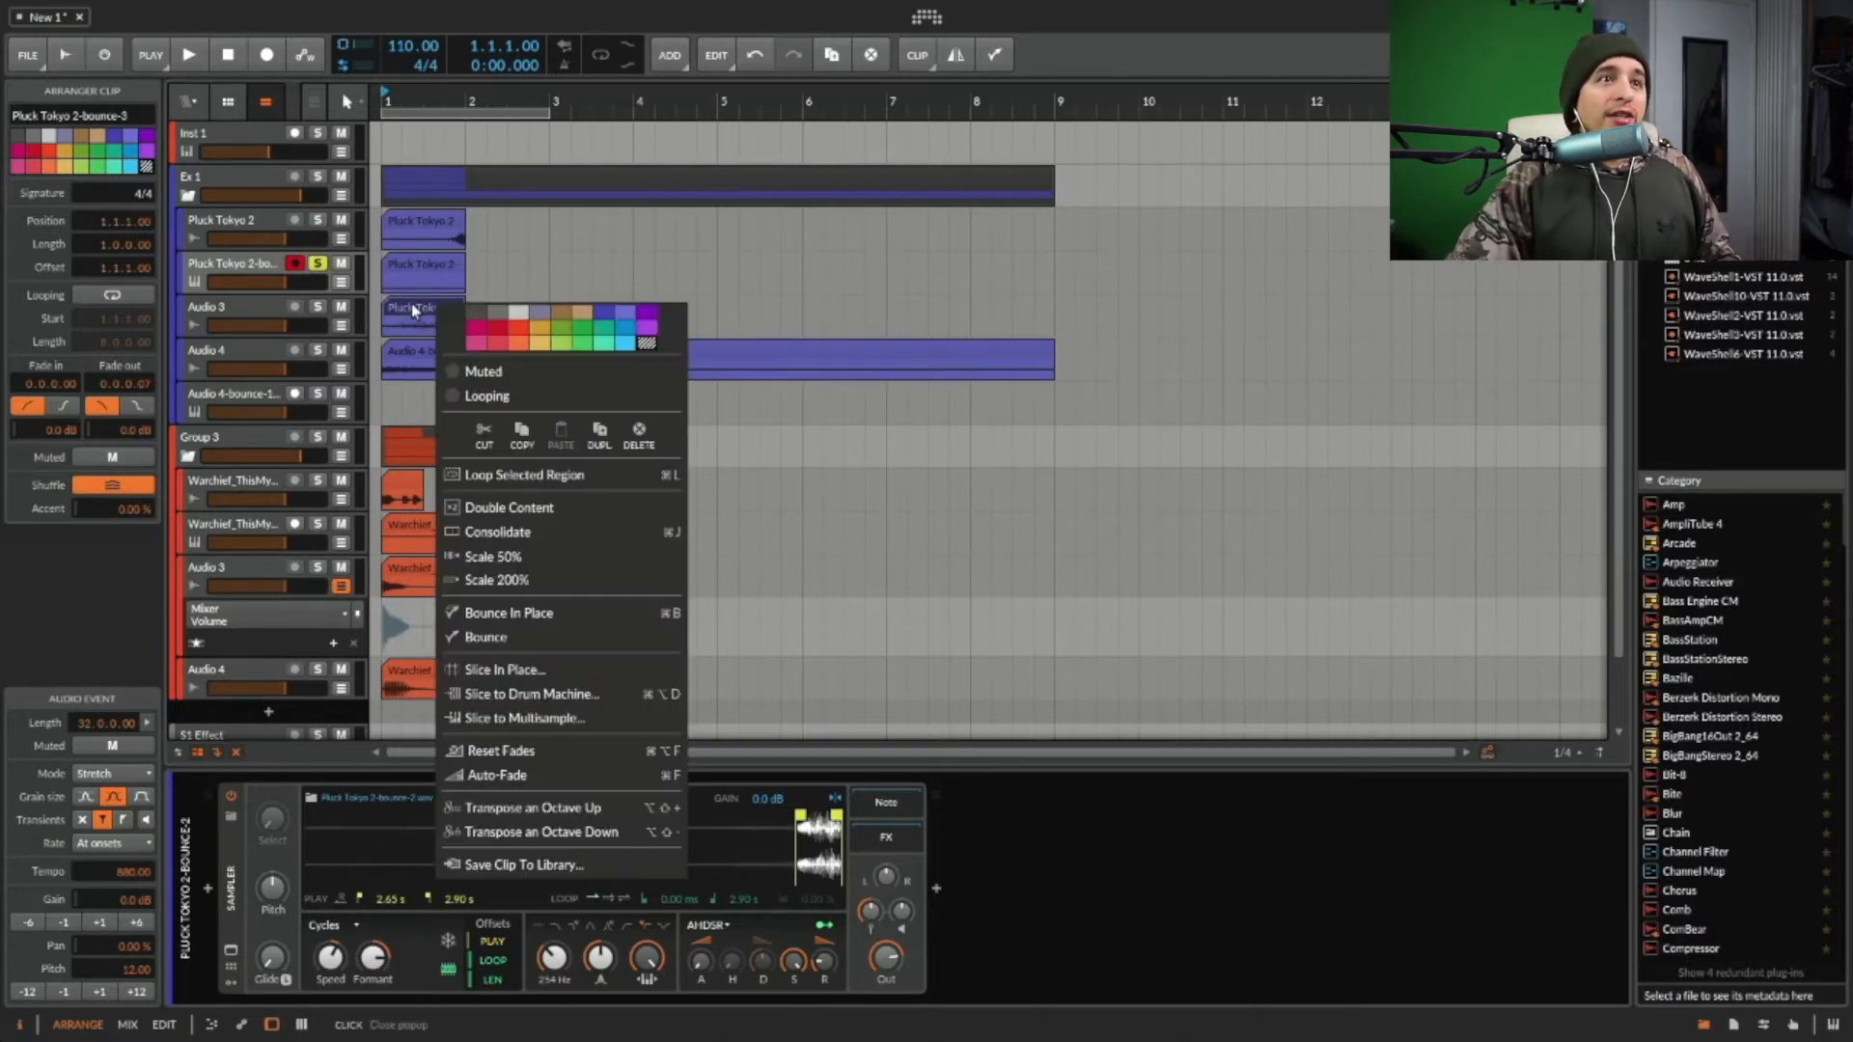
left_click(413, 309)
right_click(407, 309)
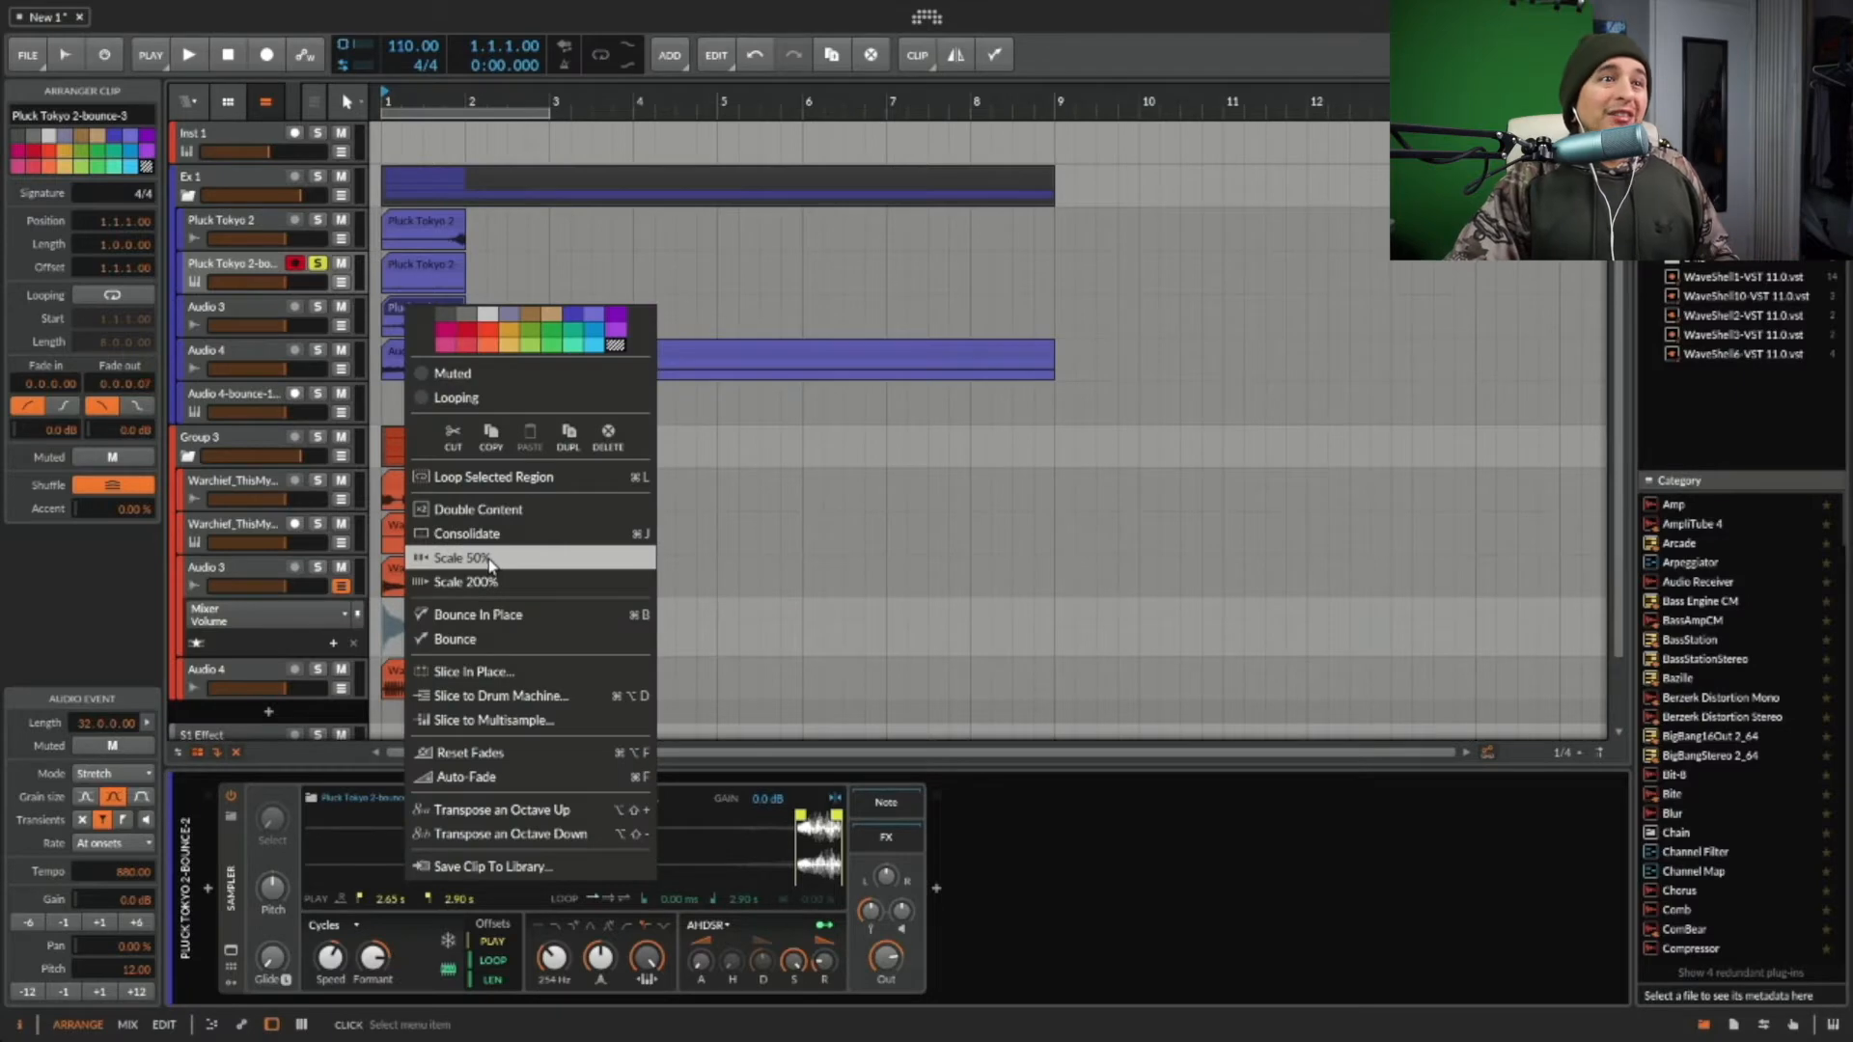
left_click(491, 560)
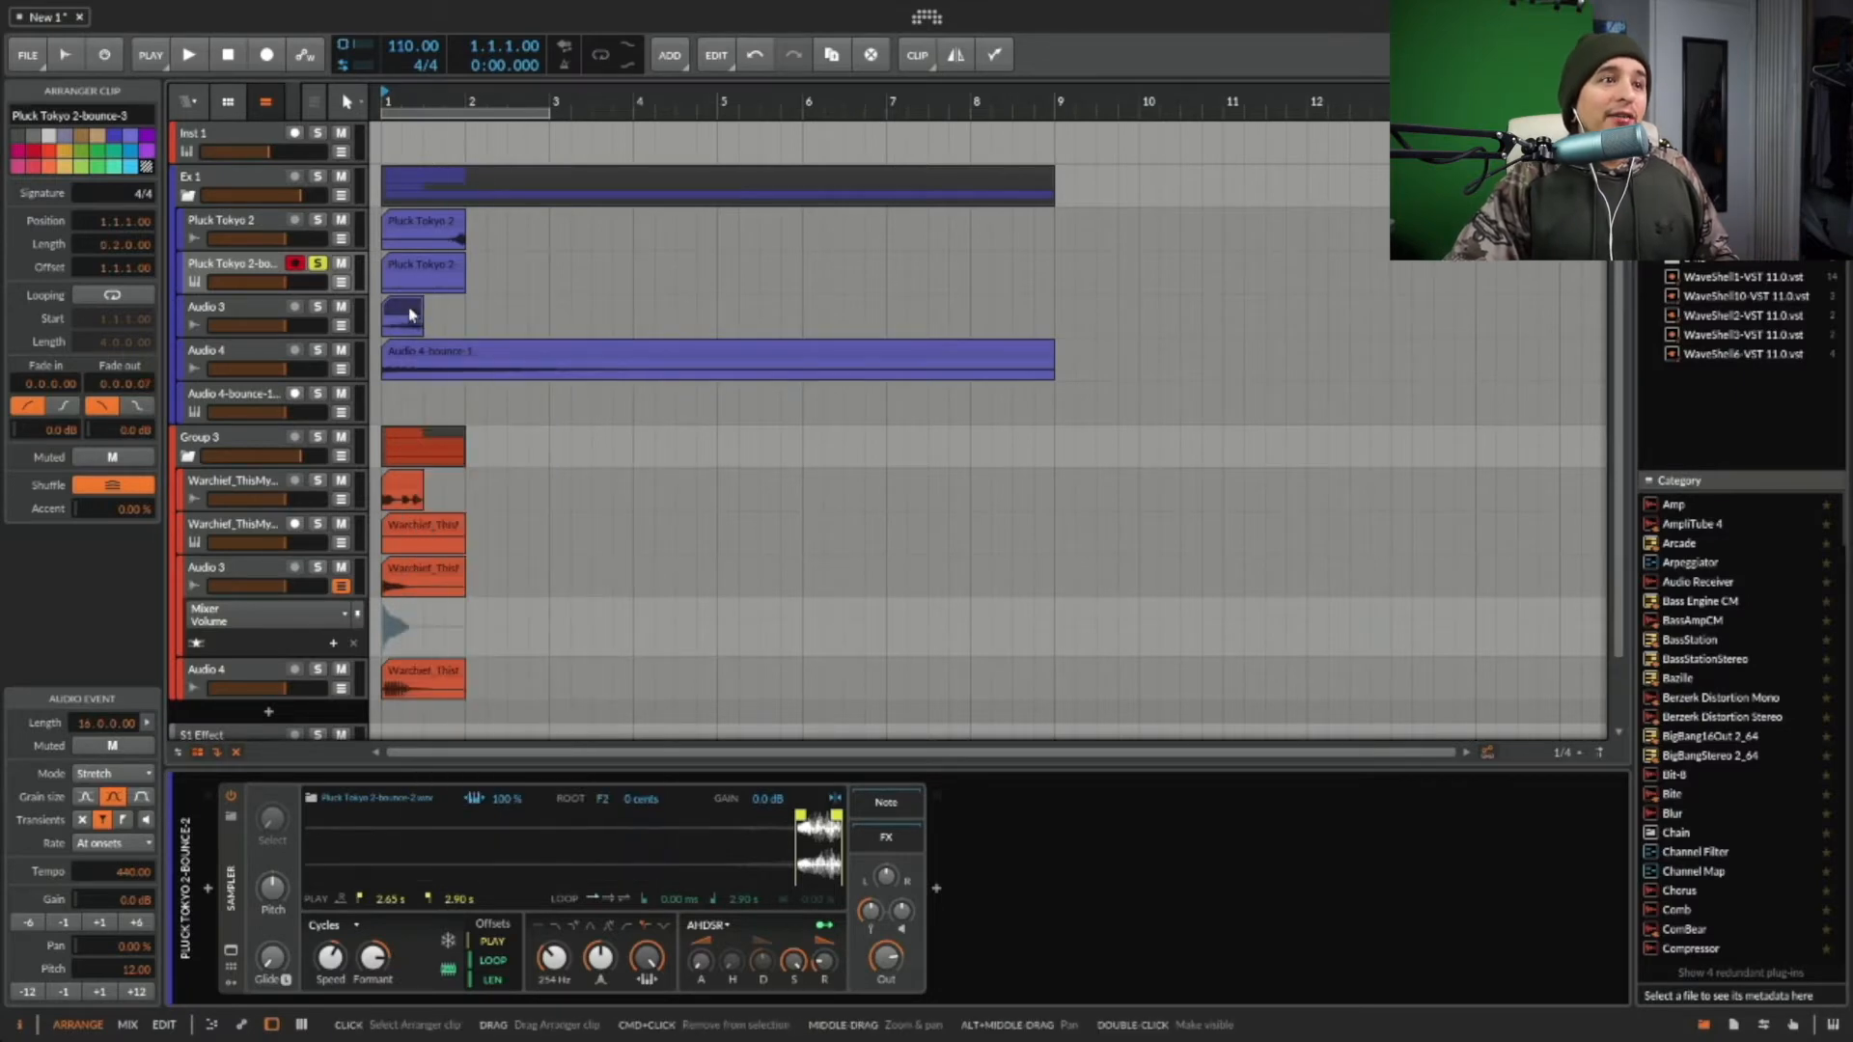
right_click(407, 309)
left_click(492, 560)
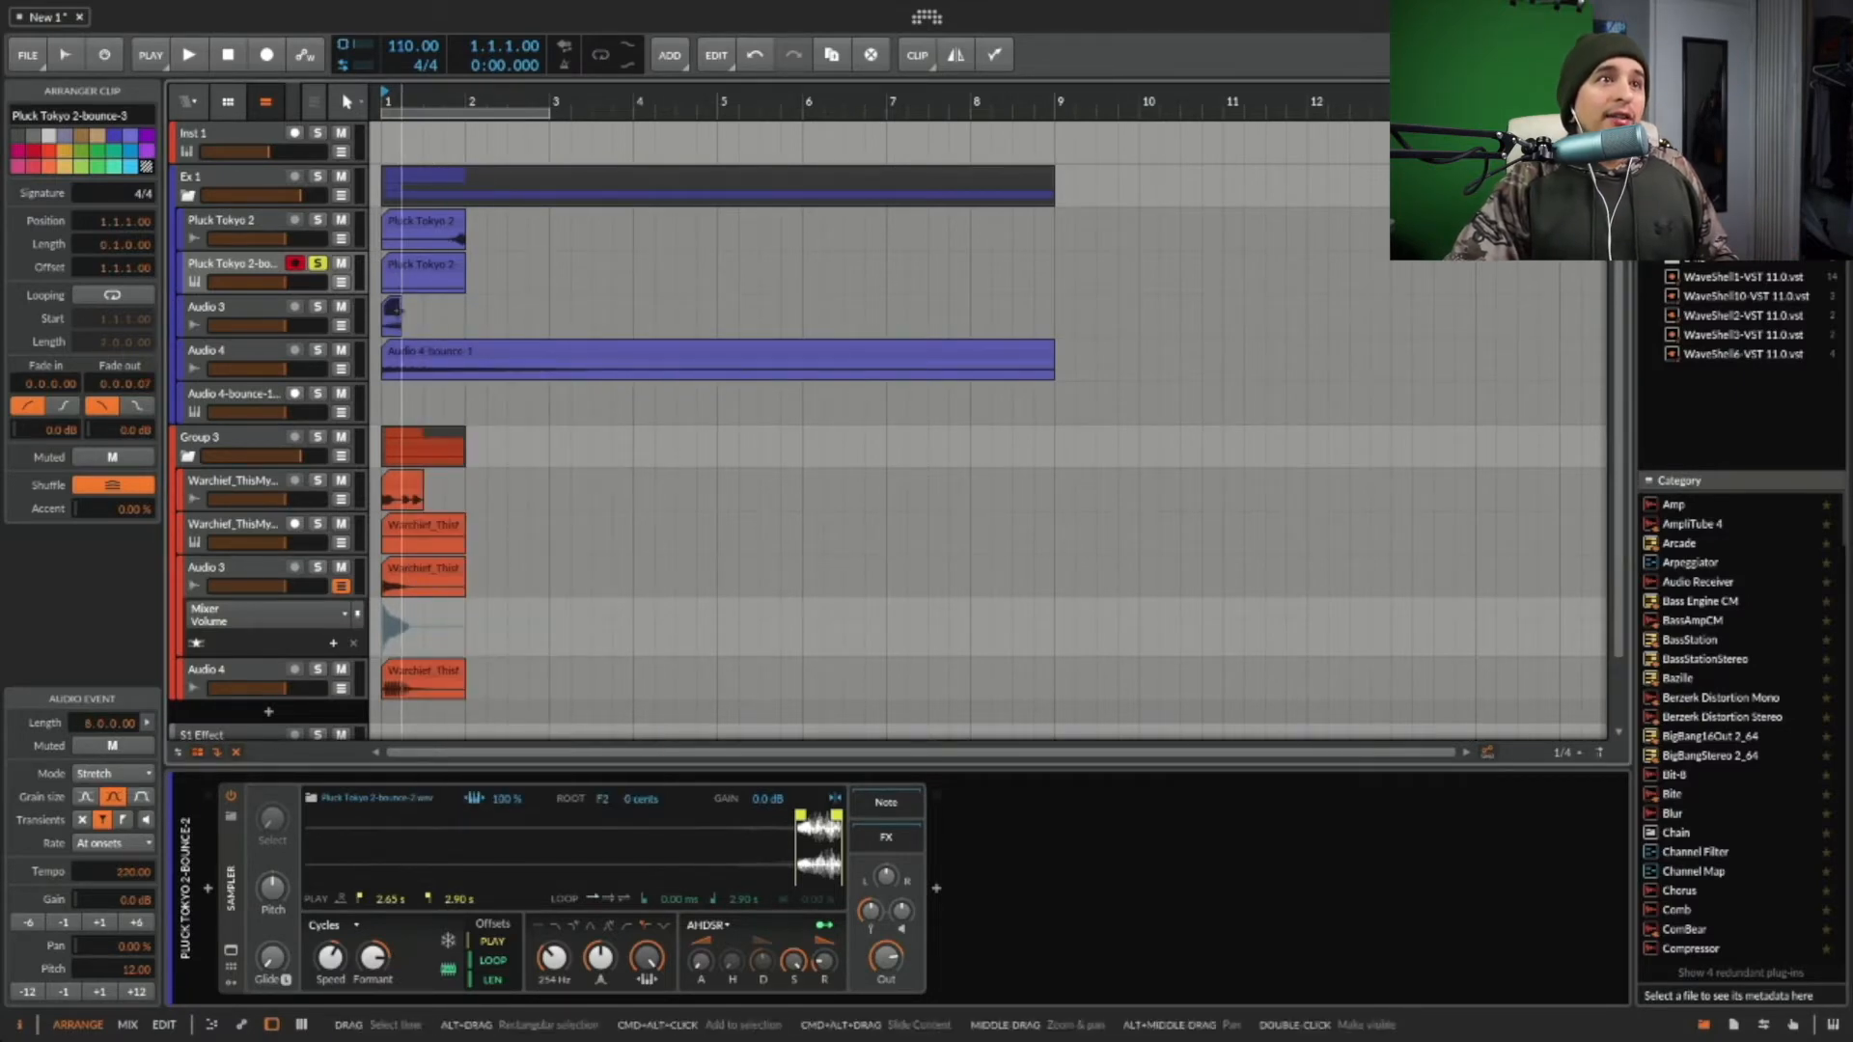
right_click(391, 317)
left_click(483, 556)
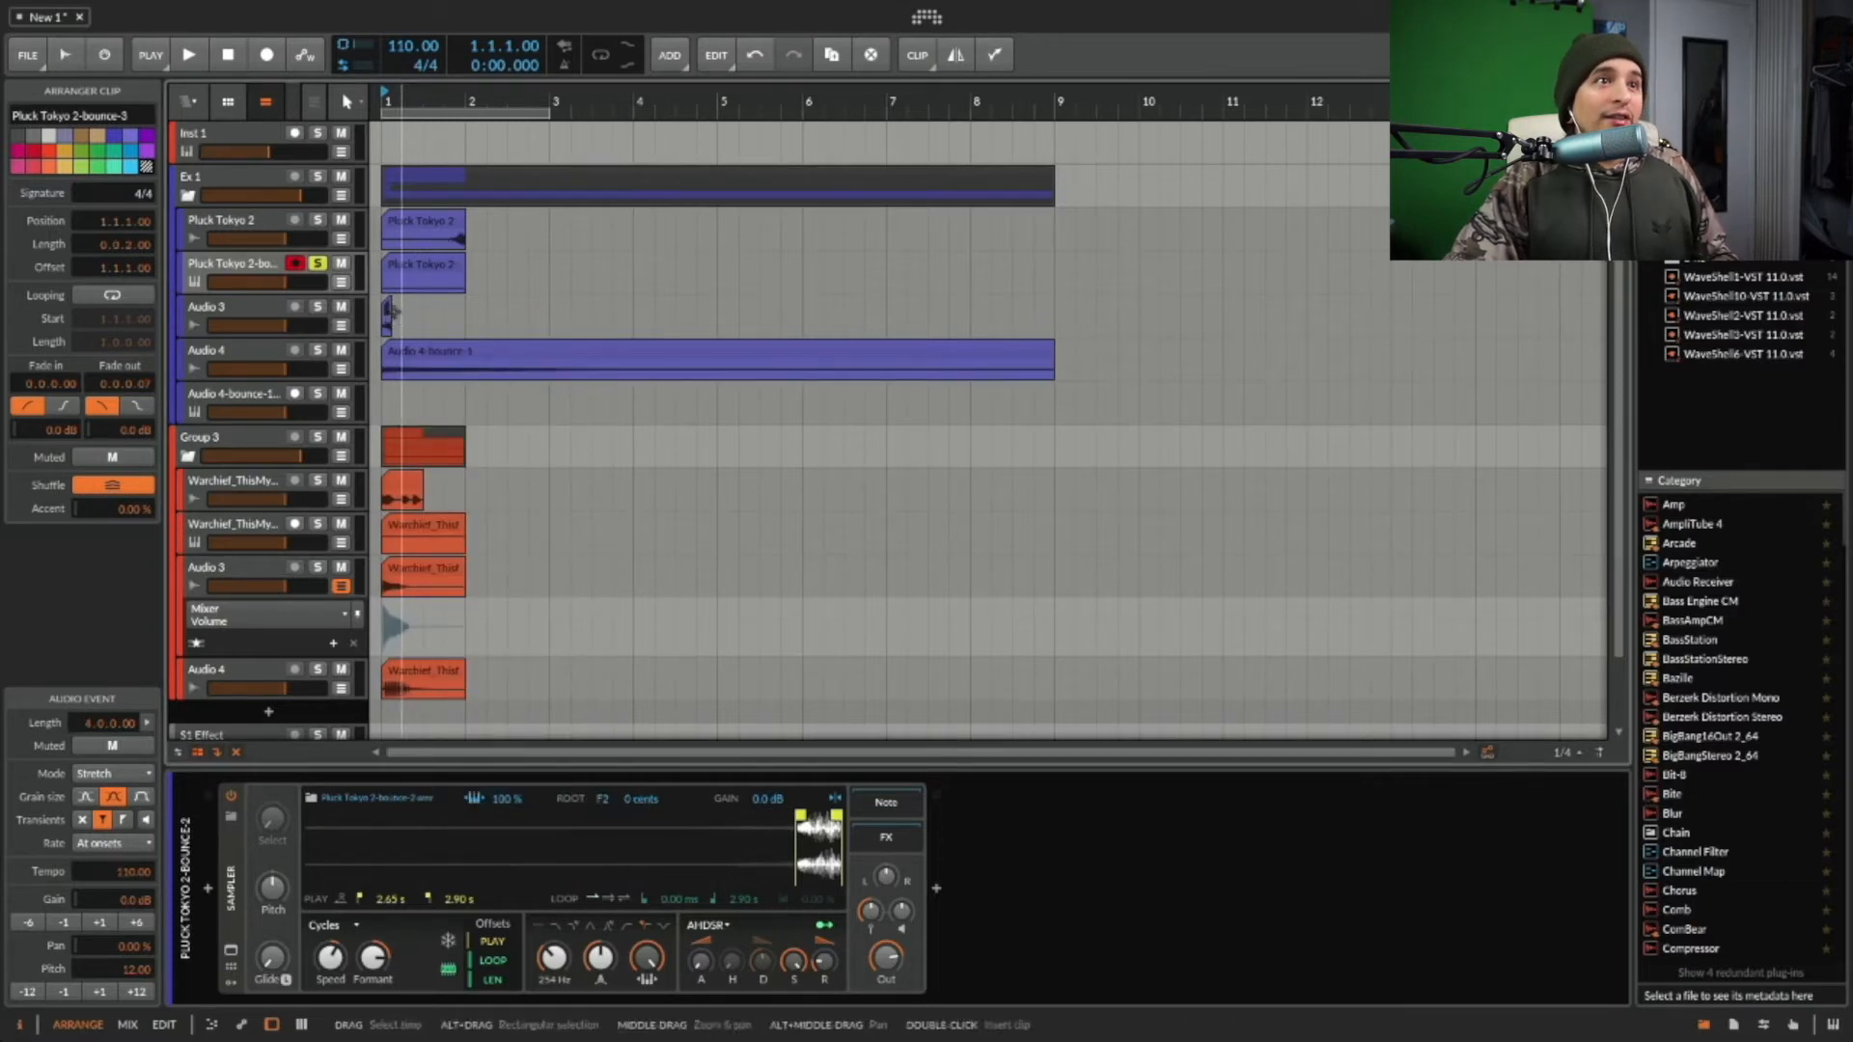
- Audition the shortened clip with only Audio 3 soloed and undo its three 50% scalings
left_click(317, 306)
left_click(318, 264)
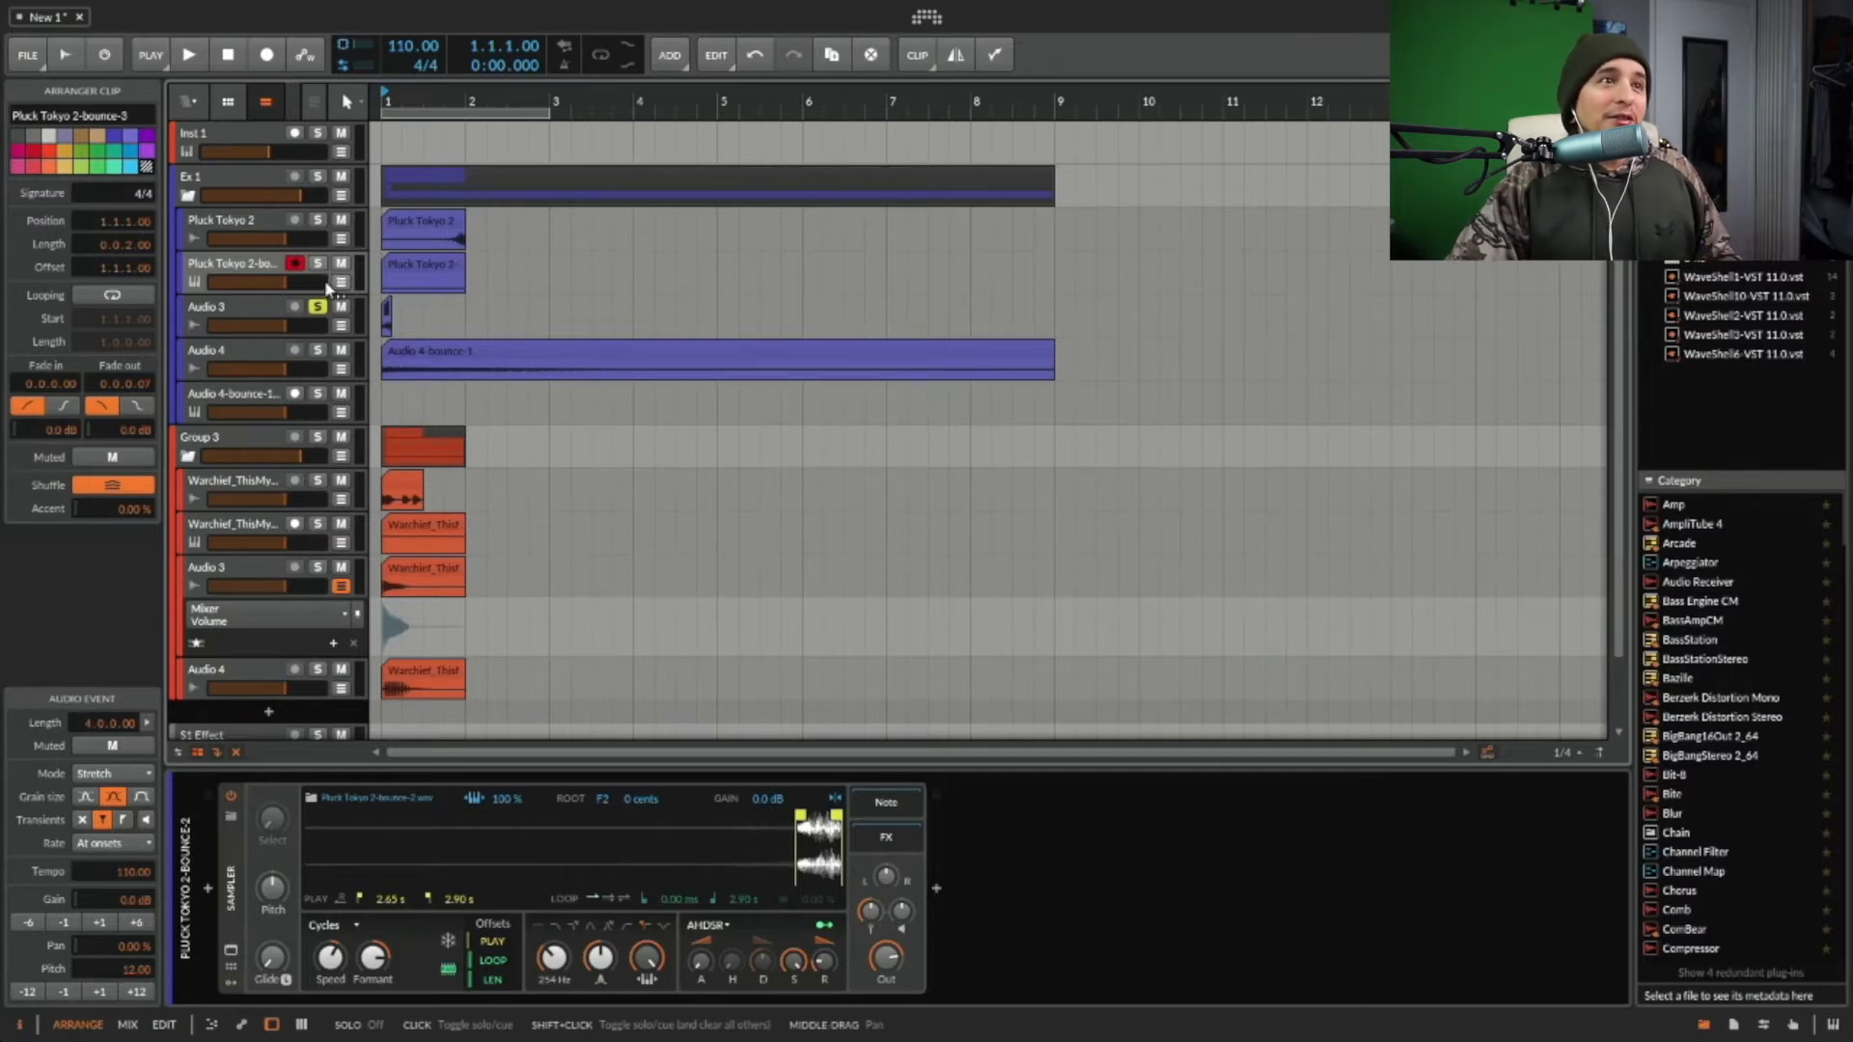
key("space")
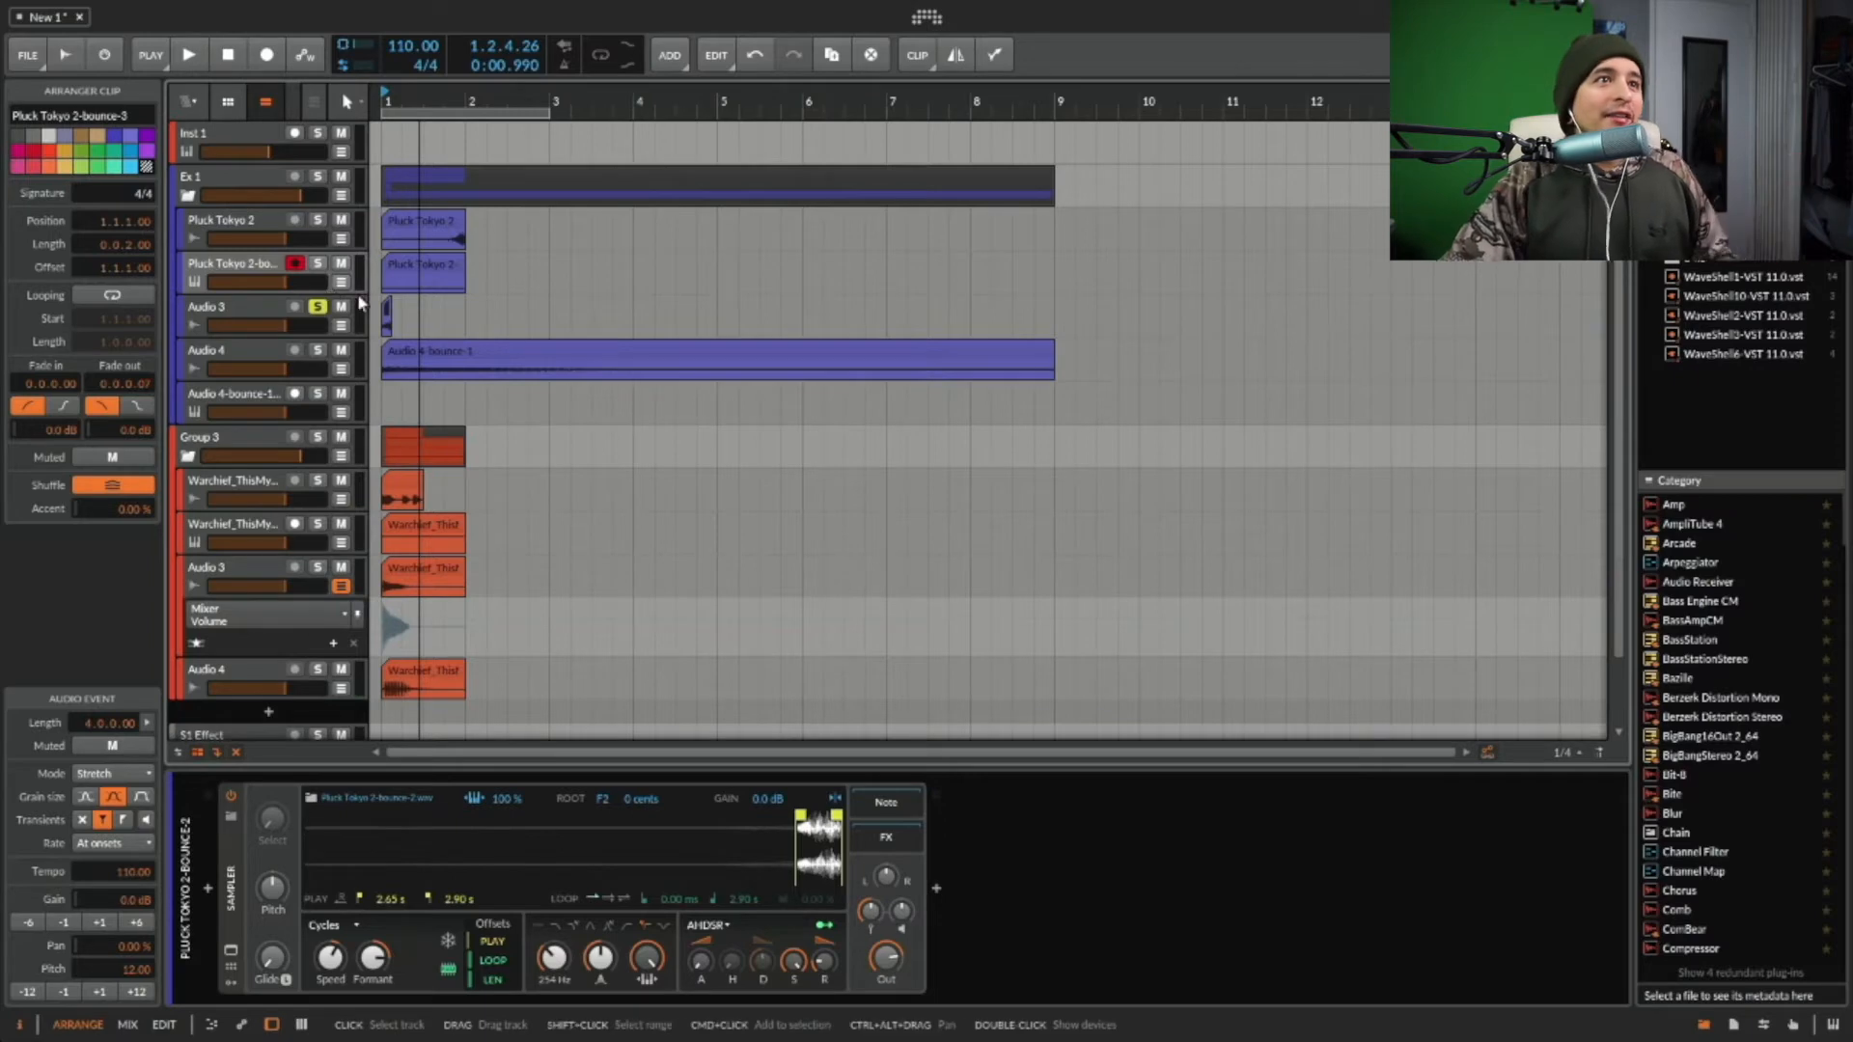
key("super+z")
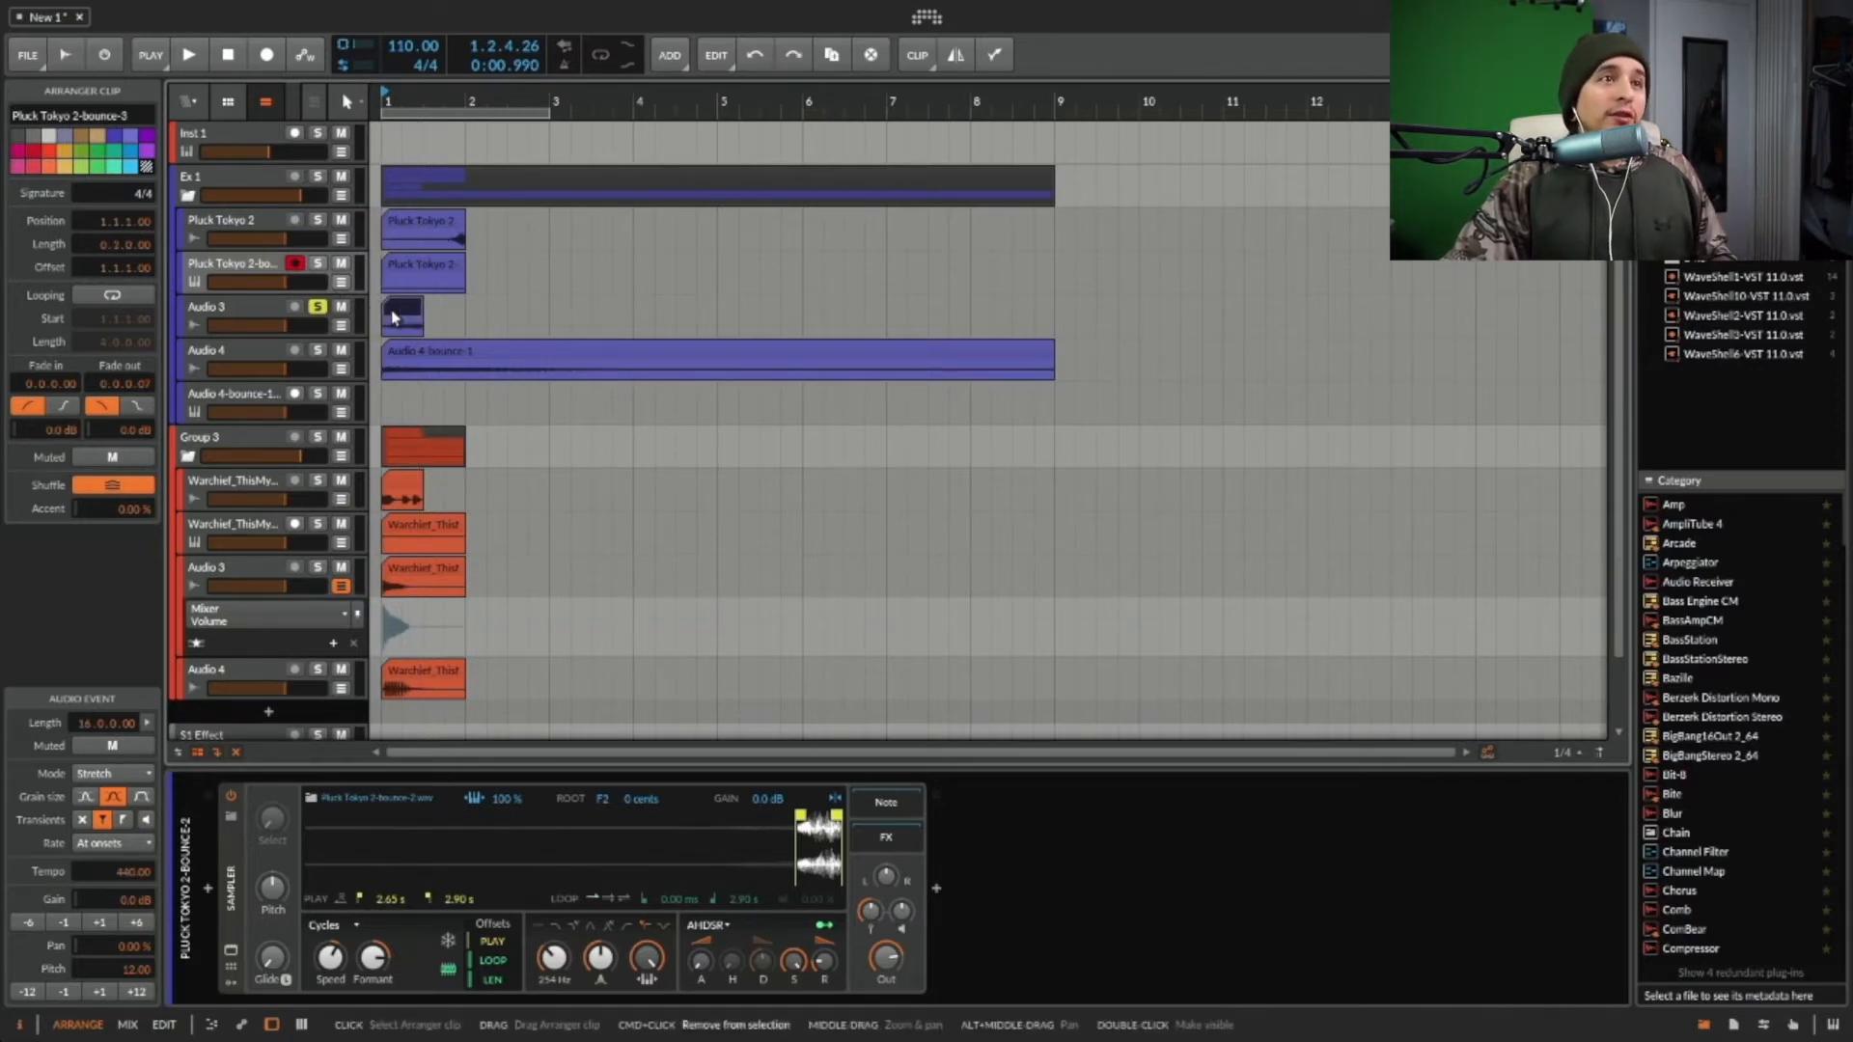
key("super+z")
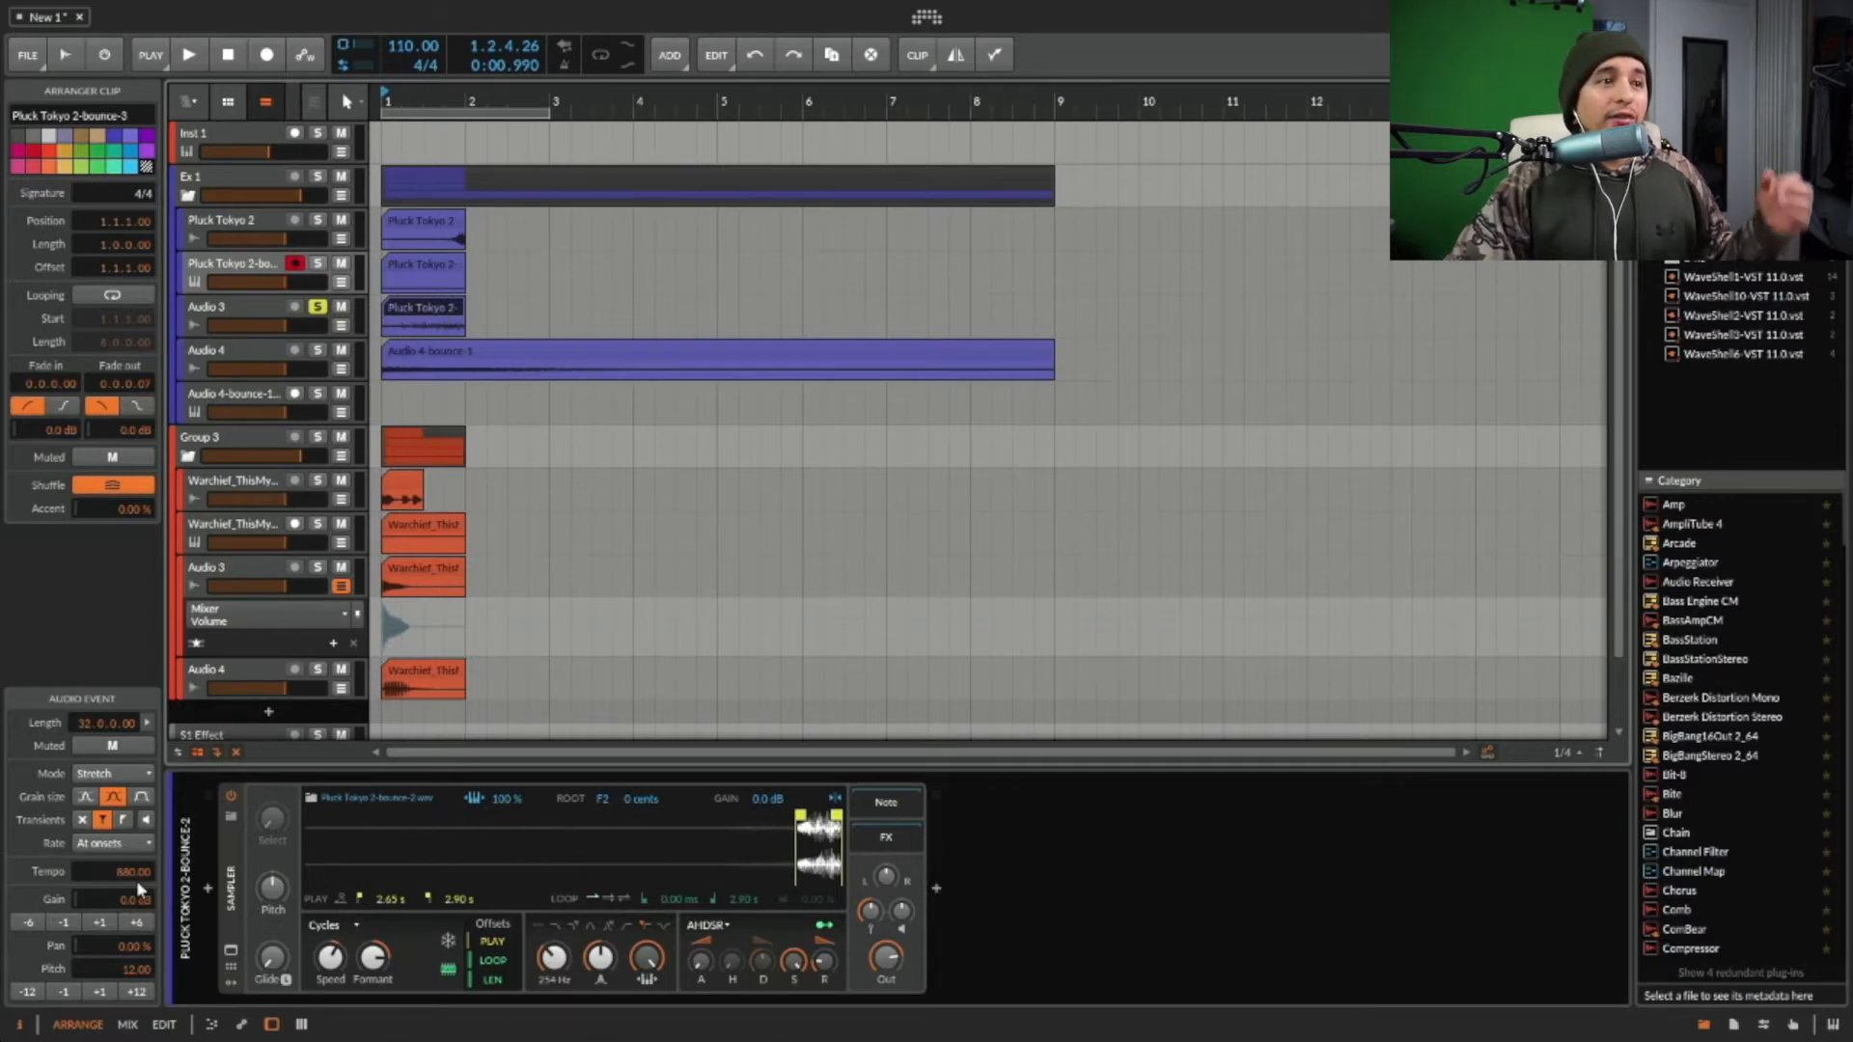
- Play the arrangement from the start with Audio 3 unsoloed and the Ex 1 group's Audio 4 track muted
left_click(379, 325)
key("space")
left_click(317, 306)
left_click(341, 349)
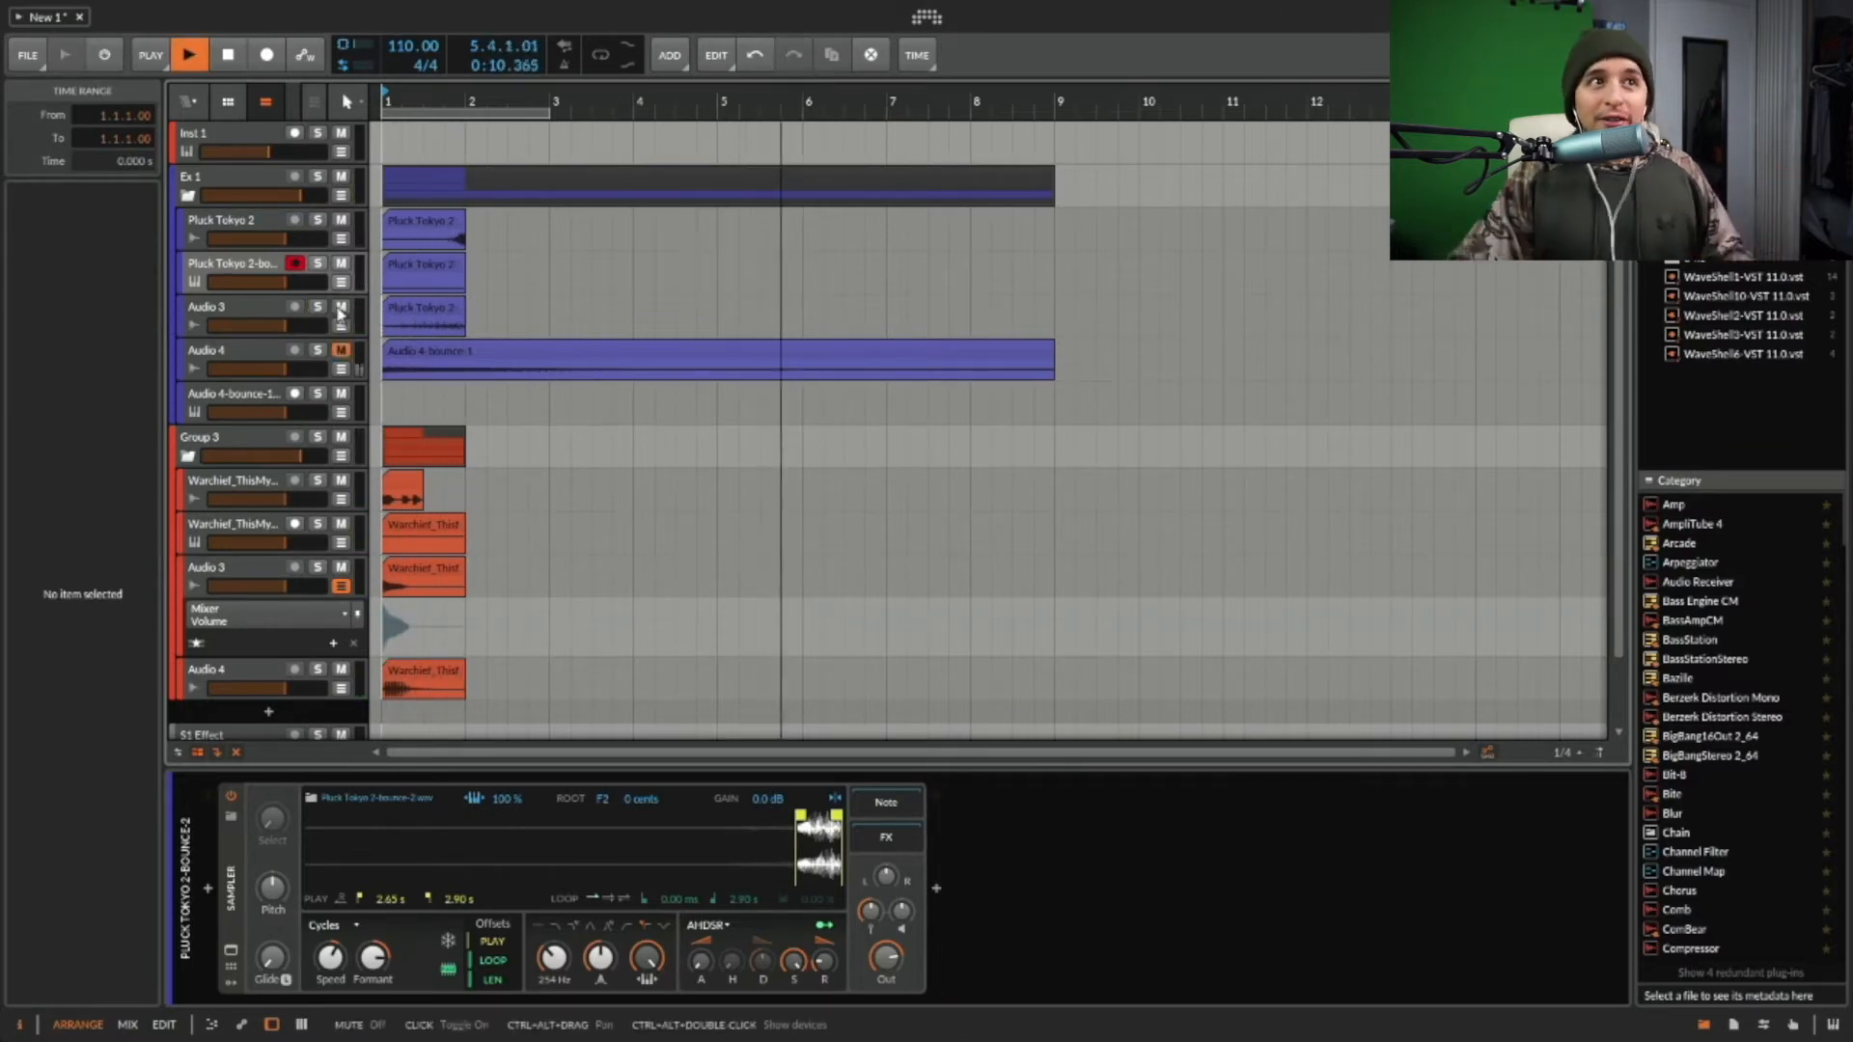
- Select the Saturator on the Ex 1 group's Audio 3 track, enable its Delay-1 device and stop playback
left_click(246, 306)
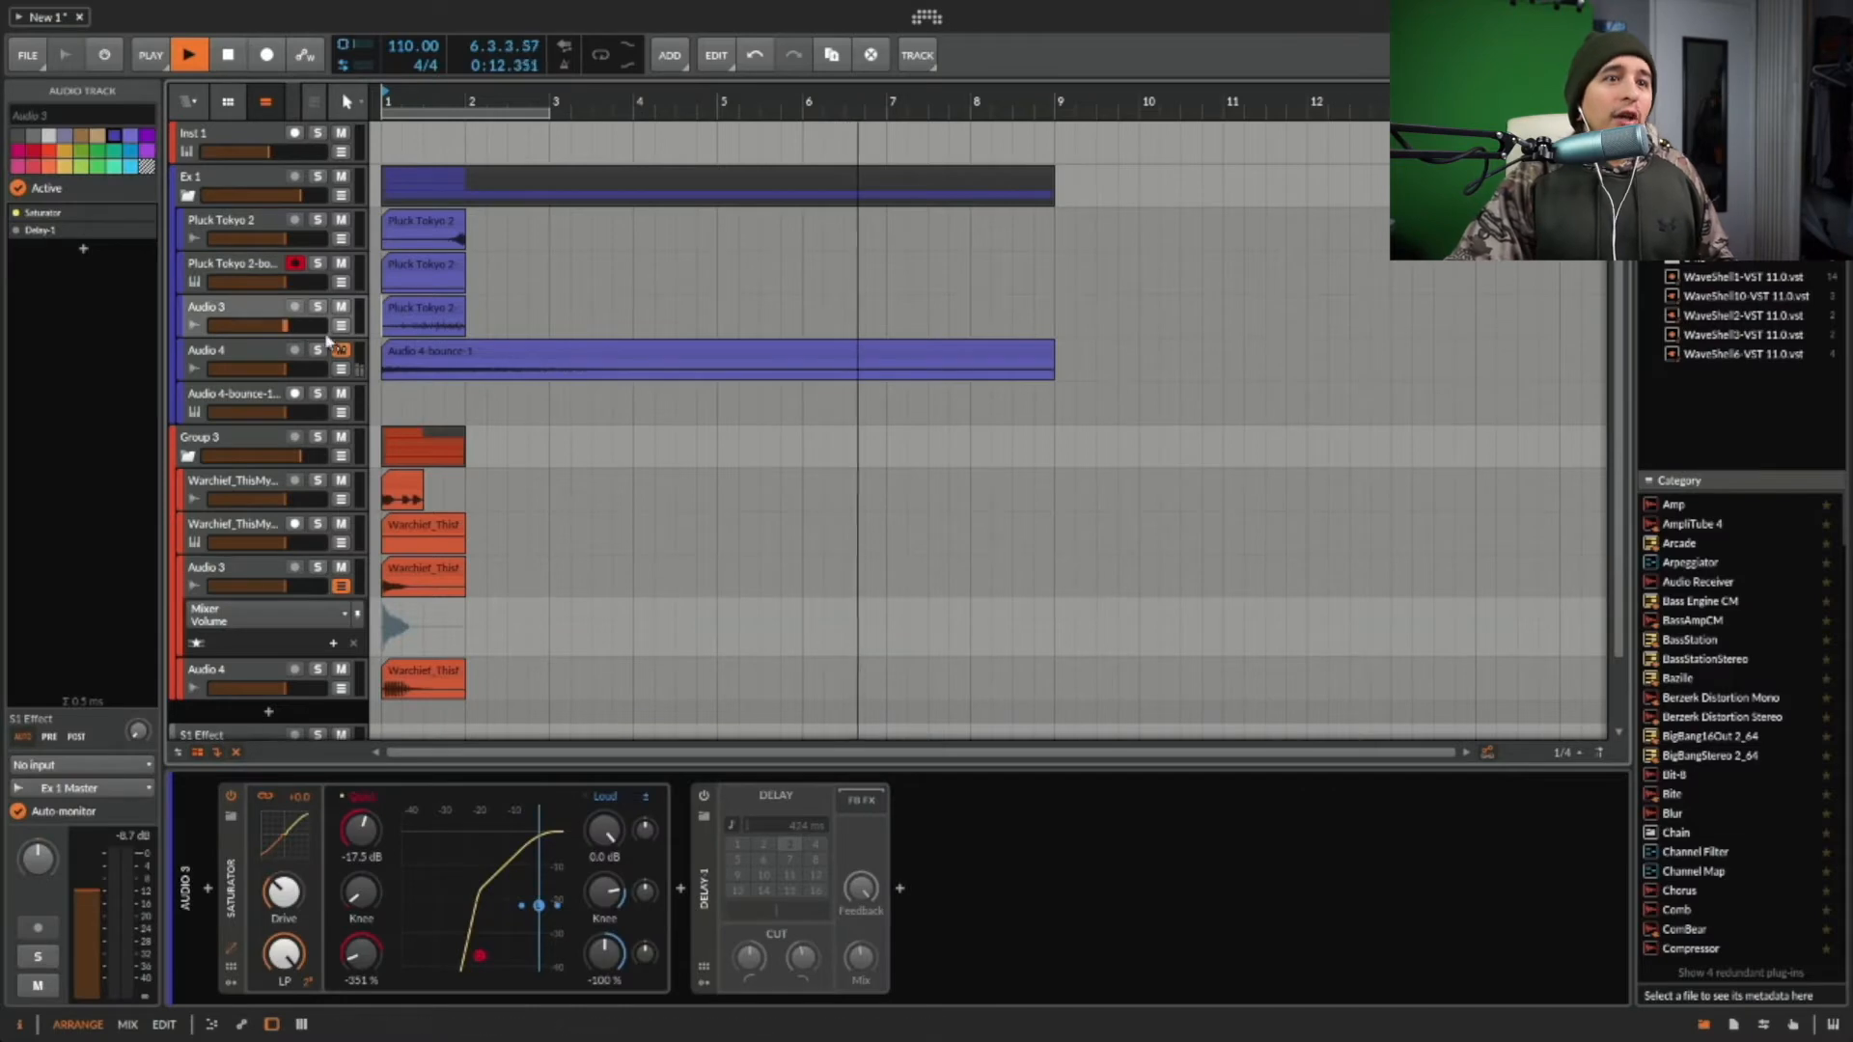
left_click(236, 854)
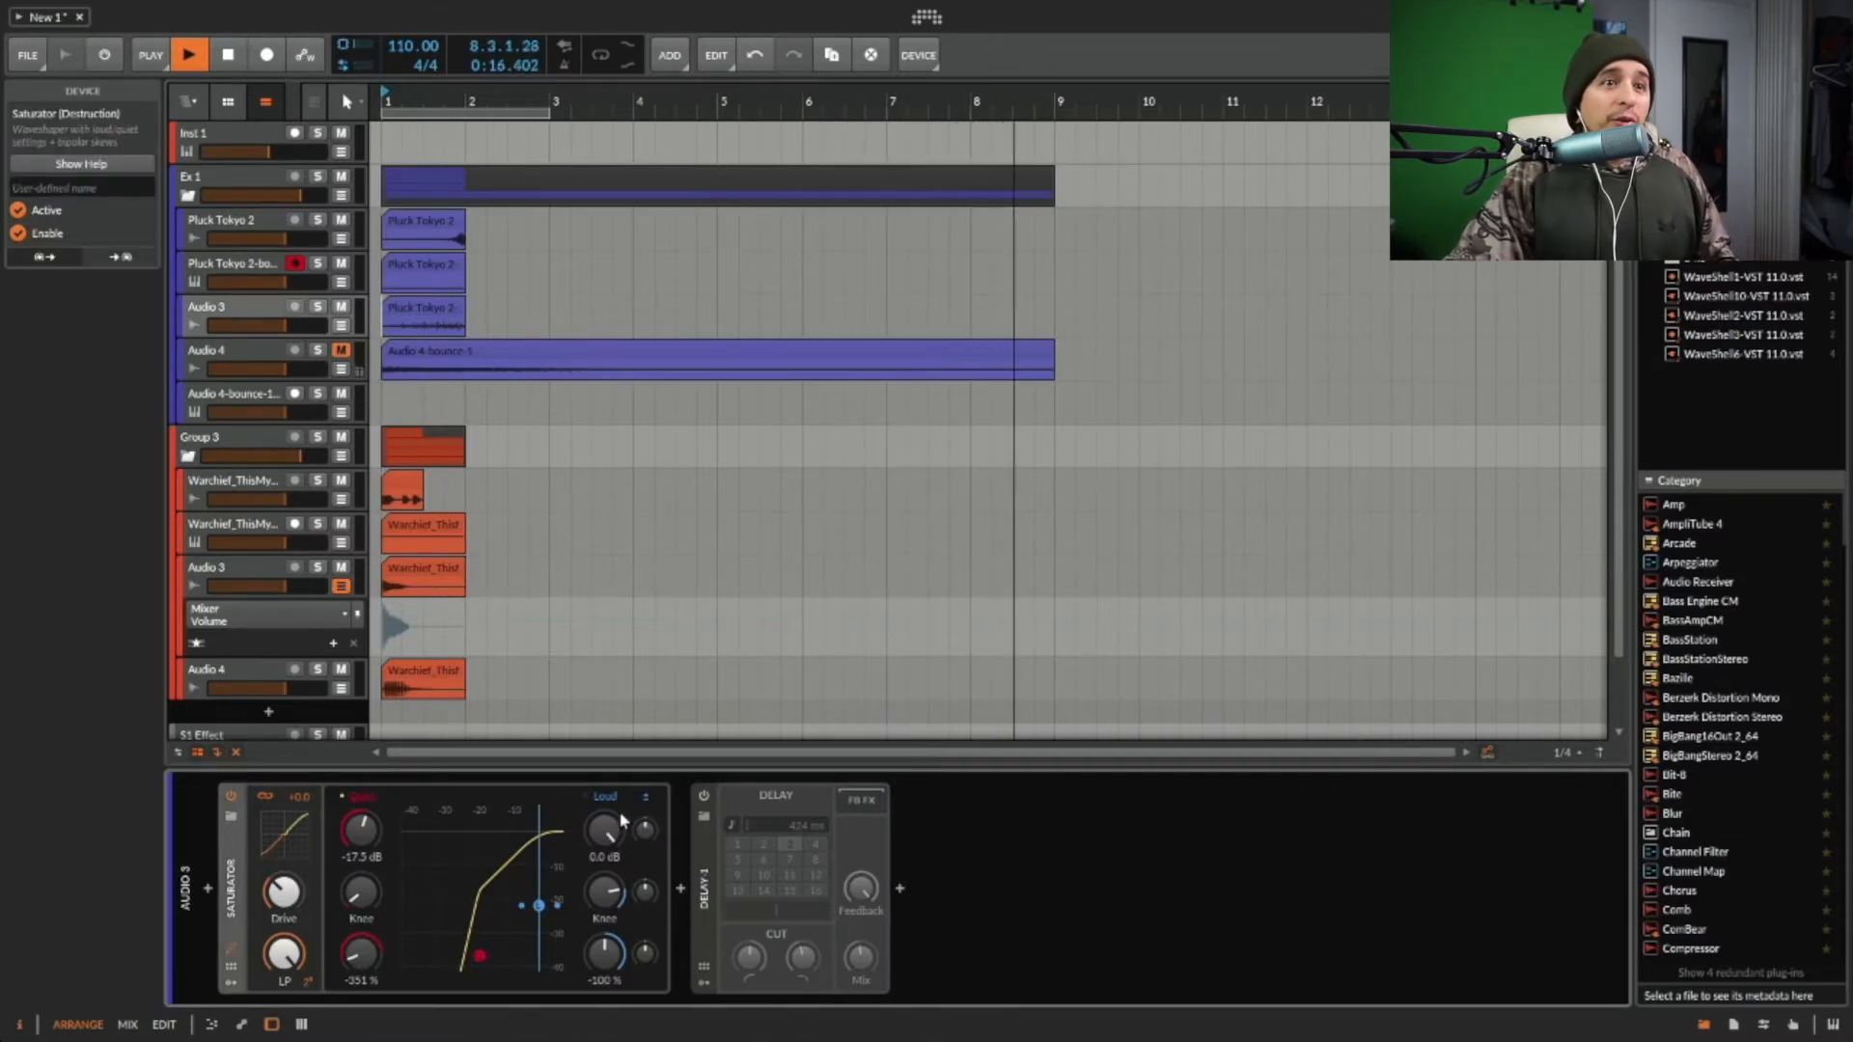
key("space")
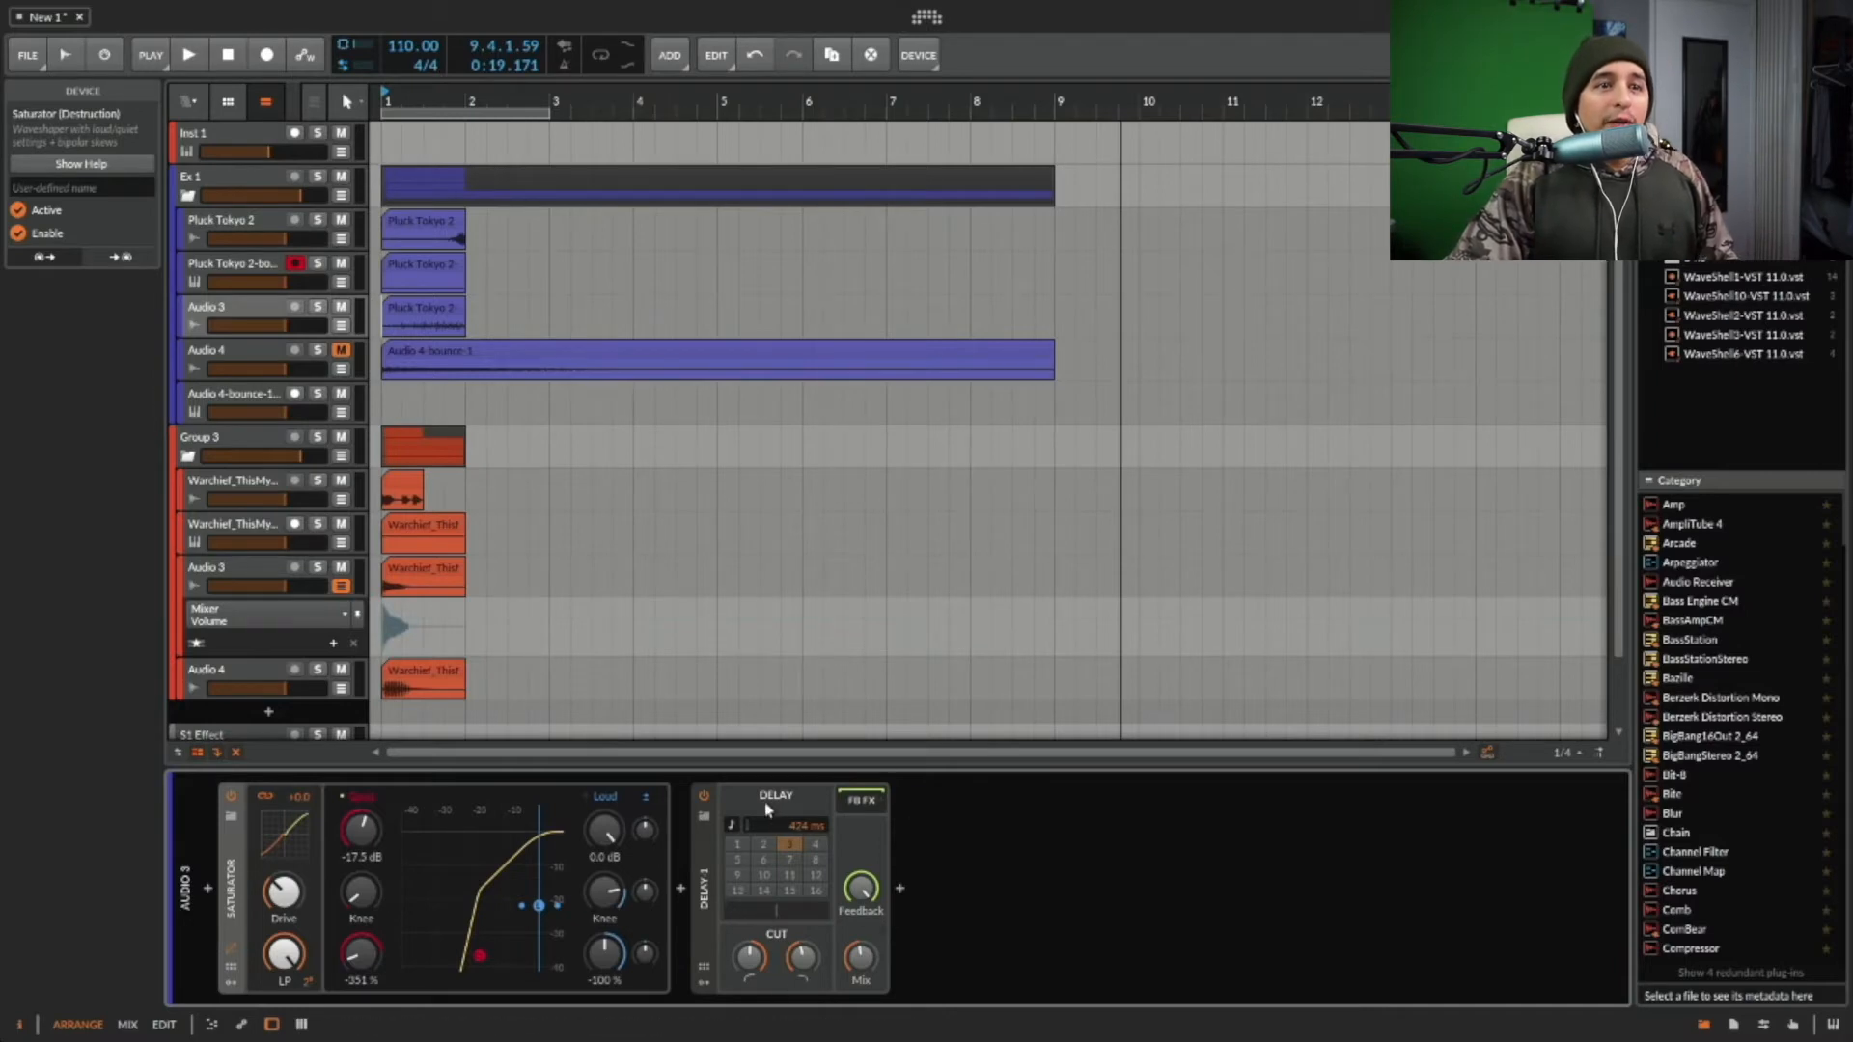
- Switch Delay-1 to 16th-note timing and view the help page of the Saturator device
left_click(733, 827)
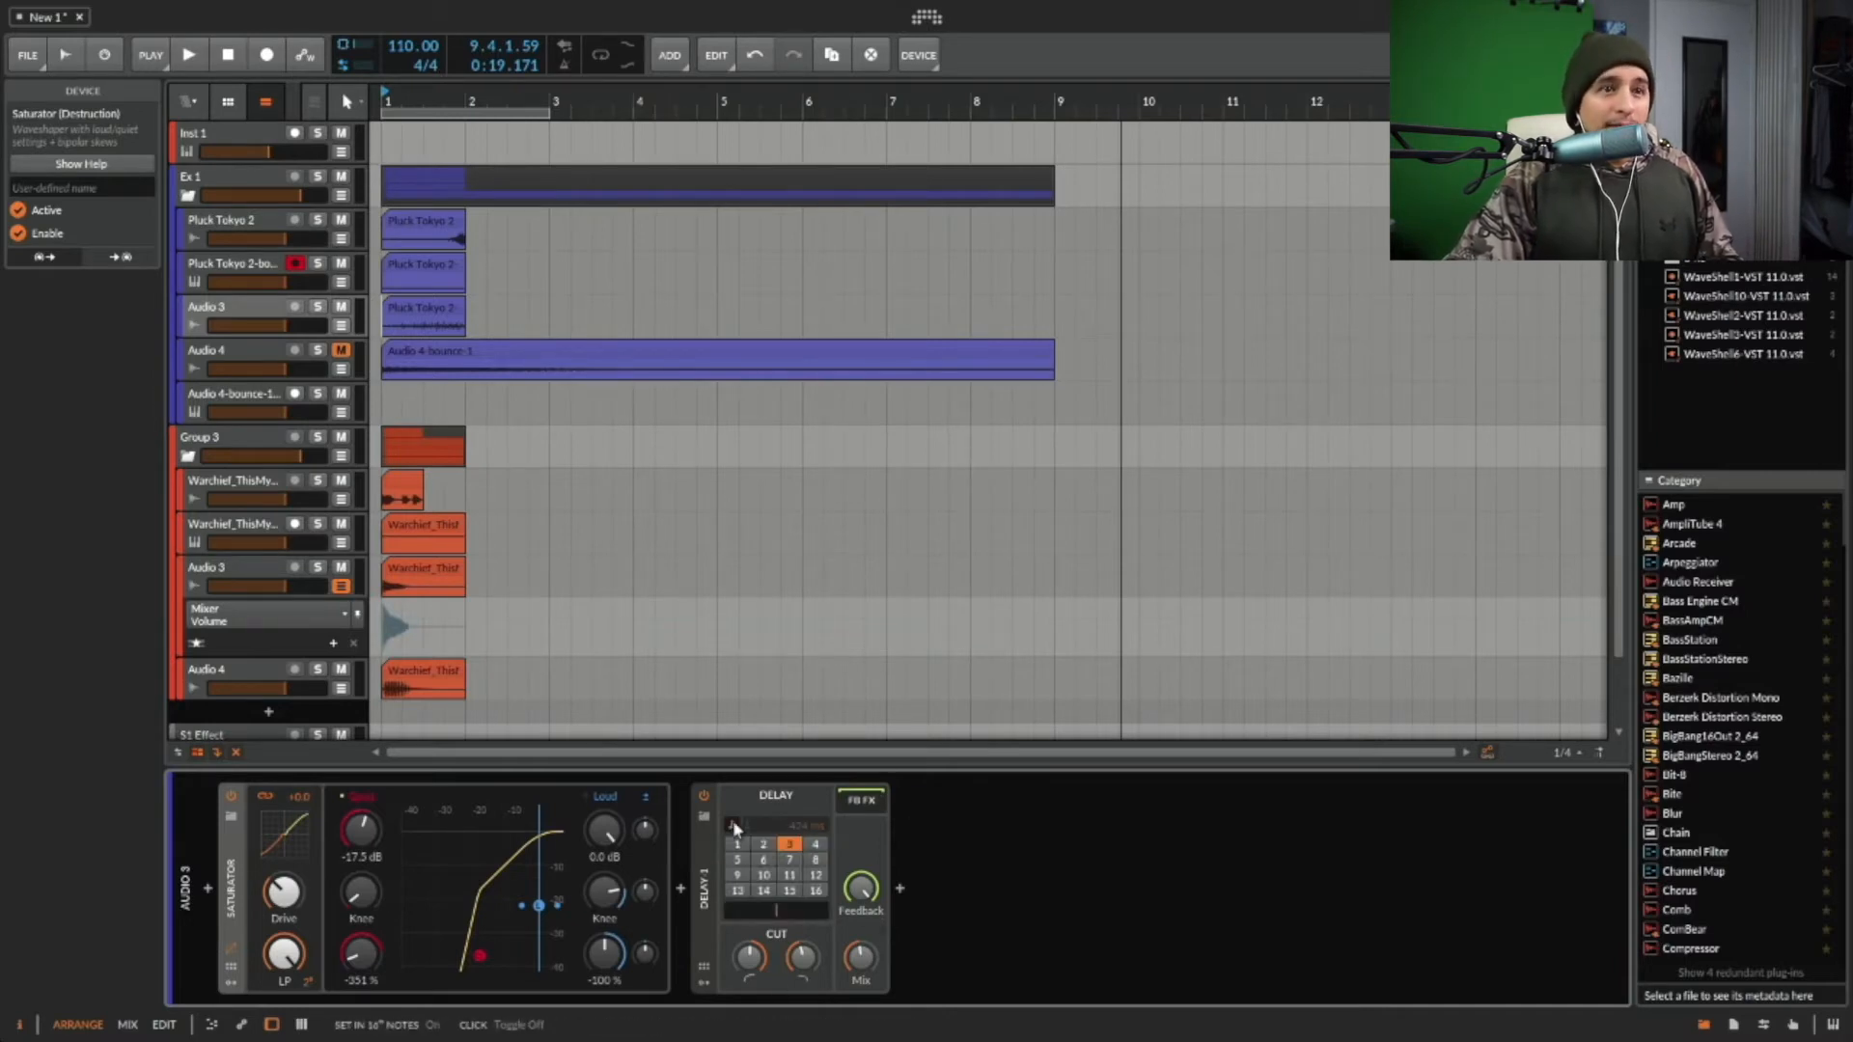
left_click(67, 166)
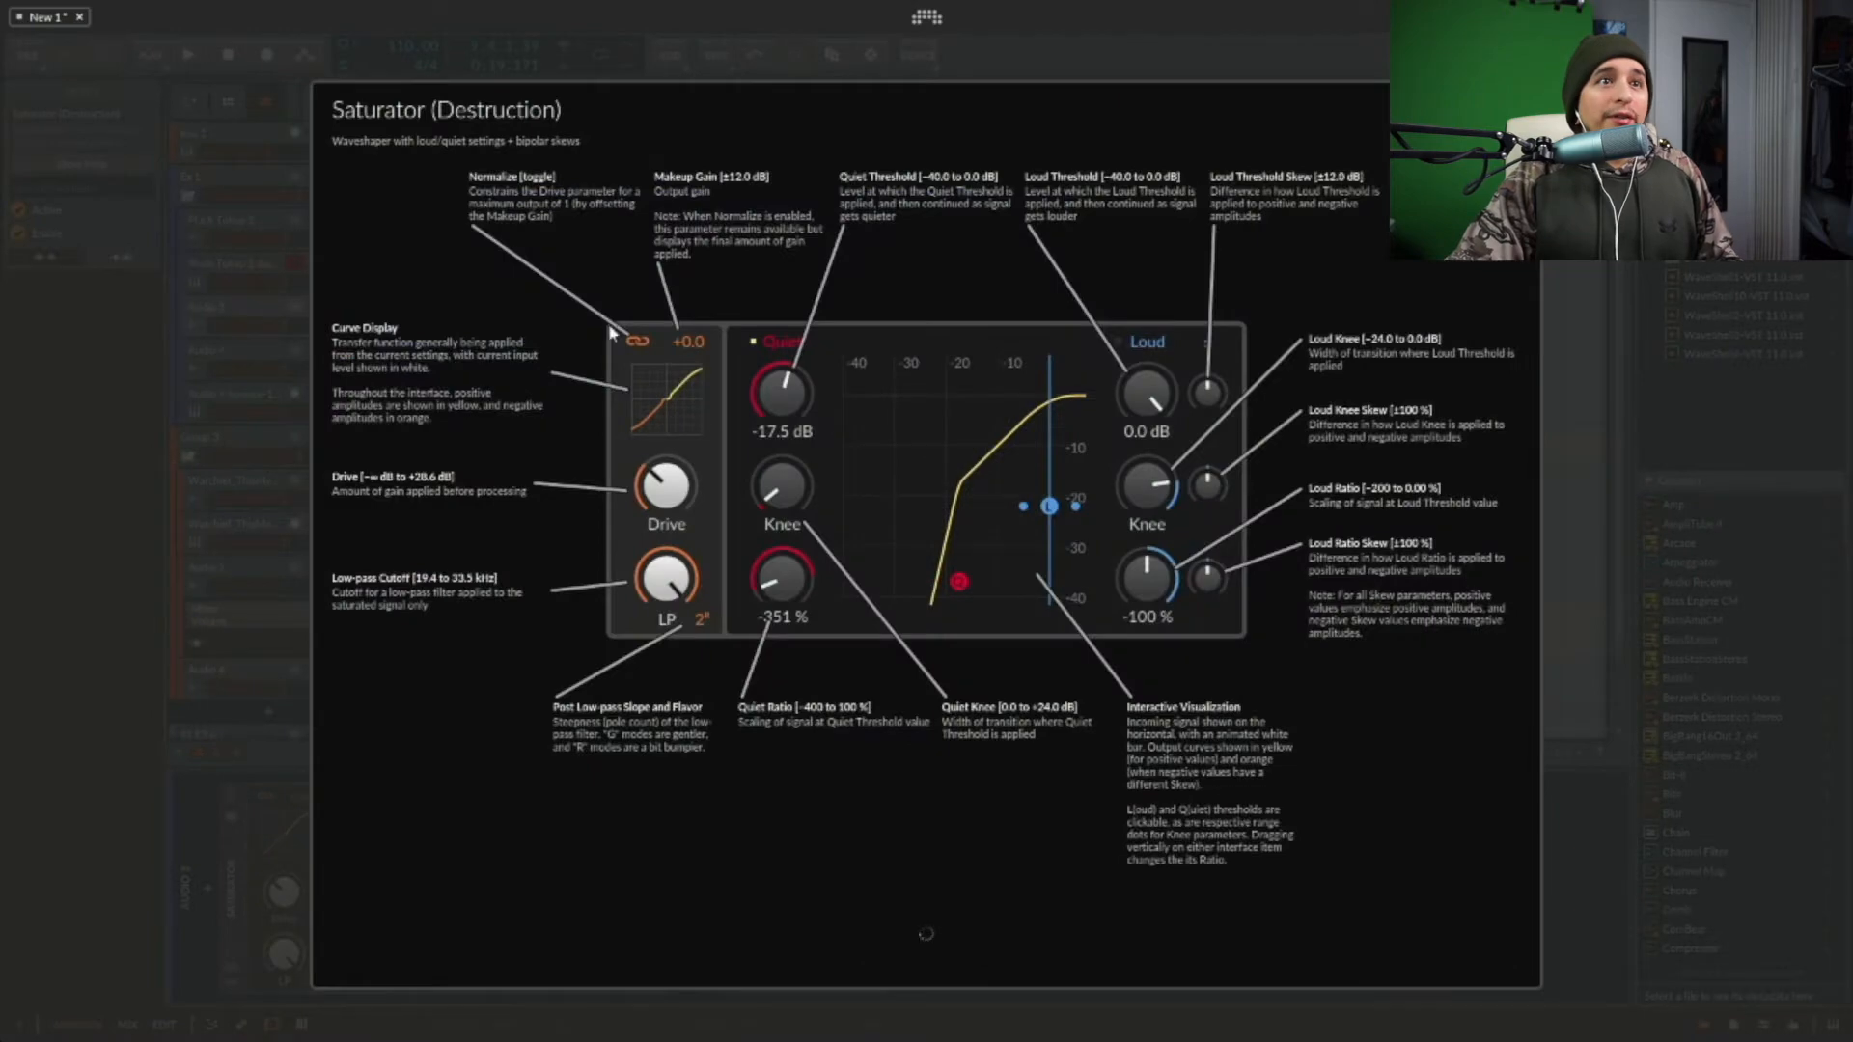
left_click(531, 933)
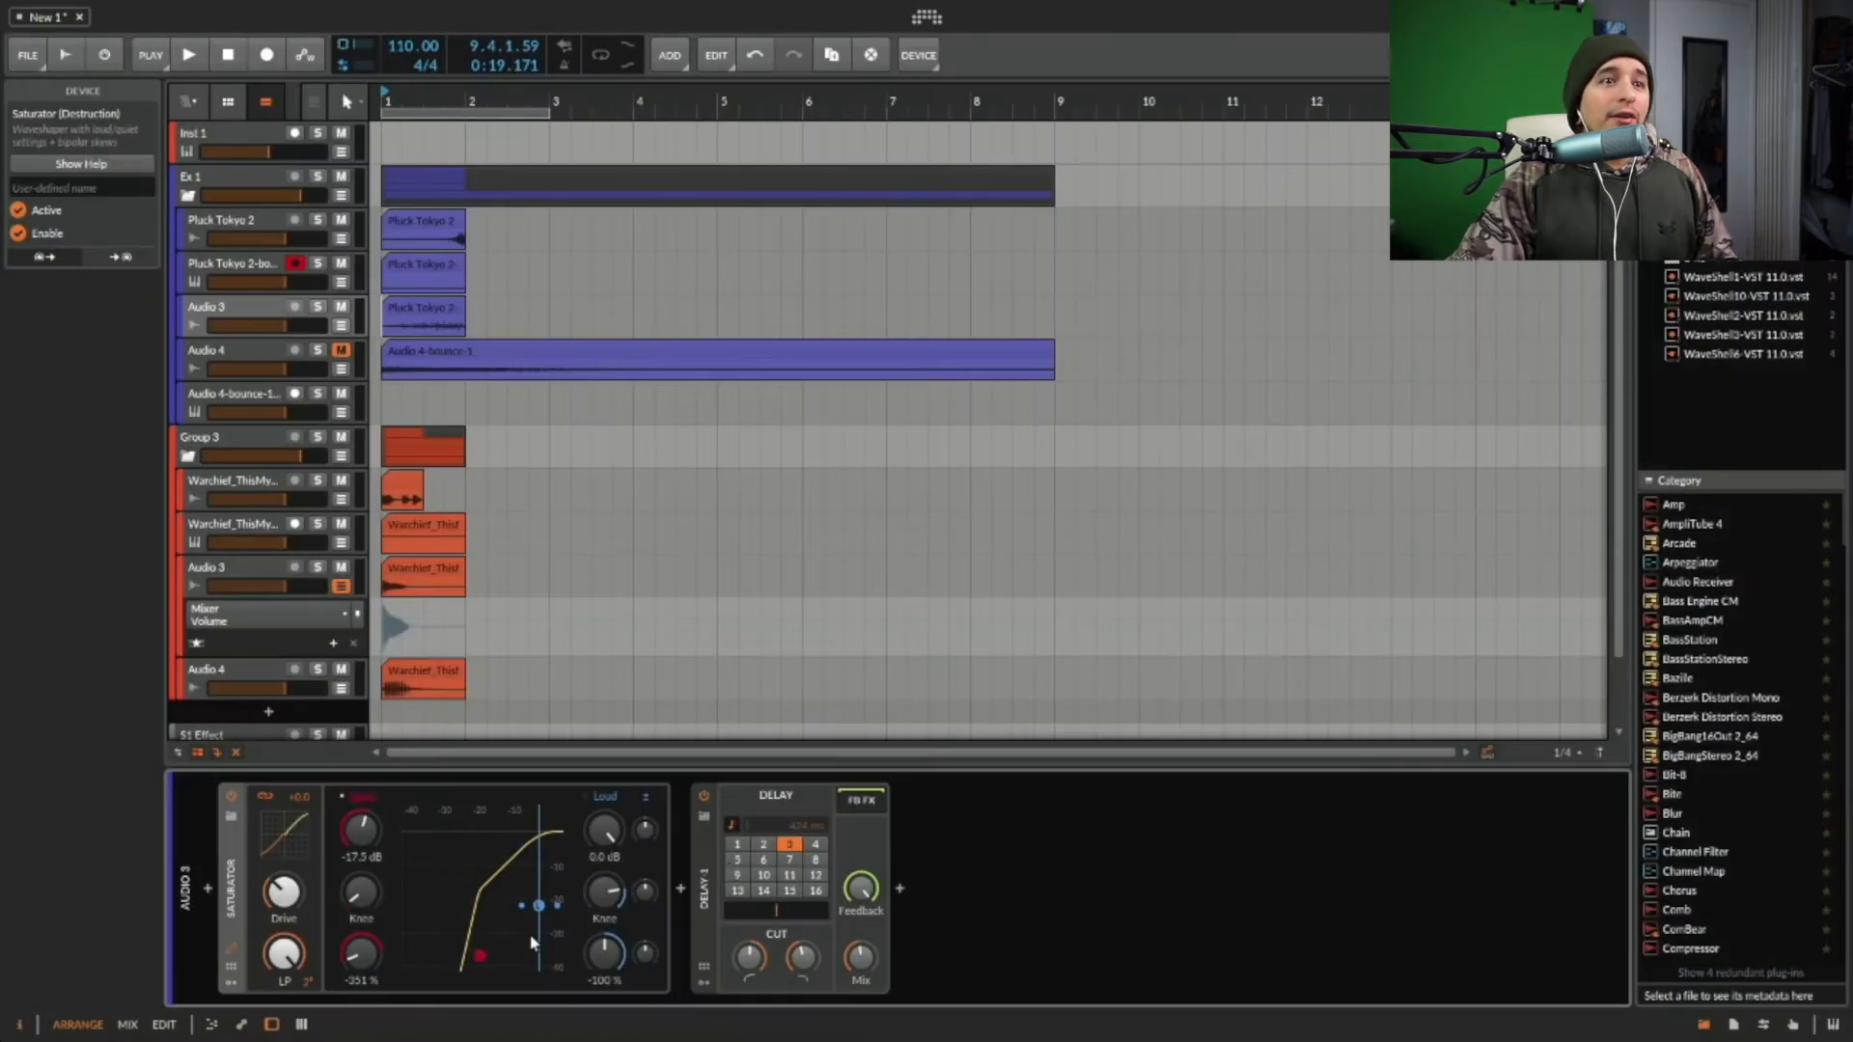
- Switch Delay-1 back to time-based delay, view its help page and close it
left_click(730, 819)
left_click(95, 163)
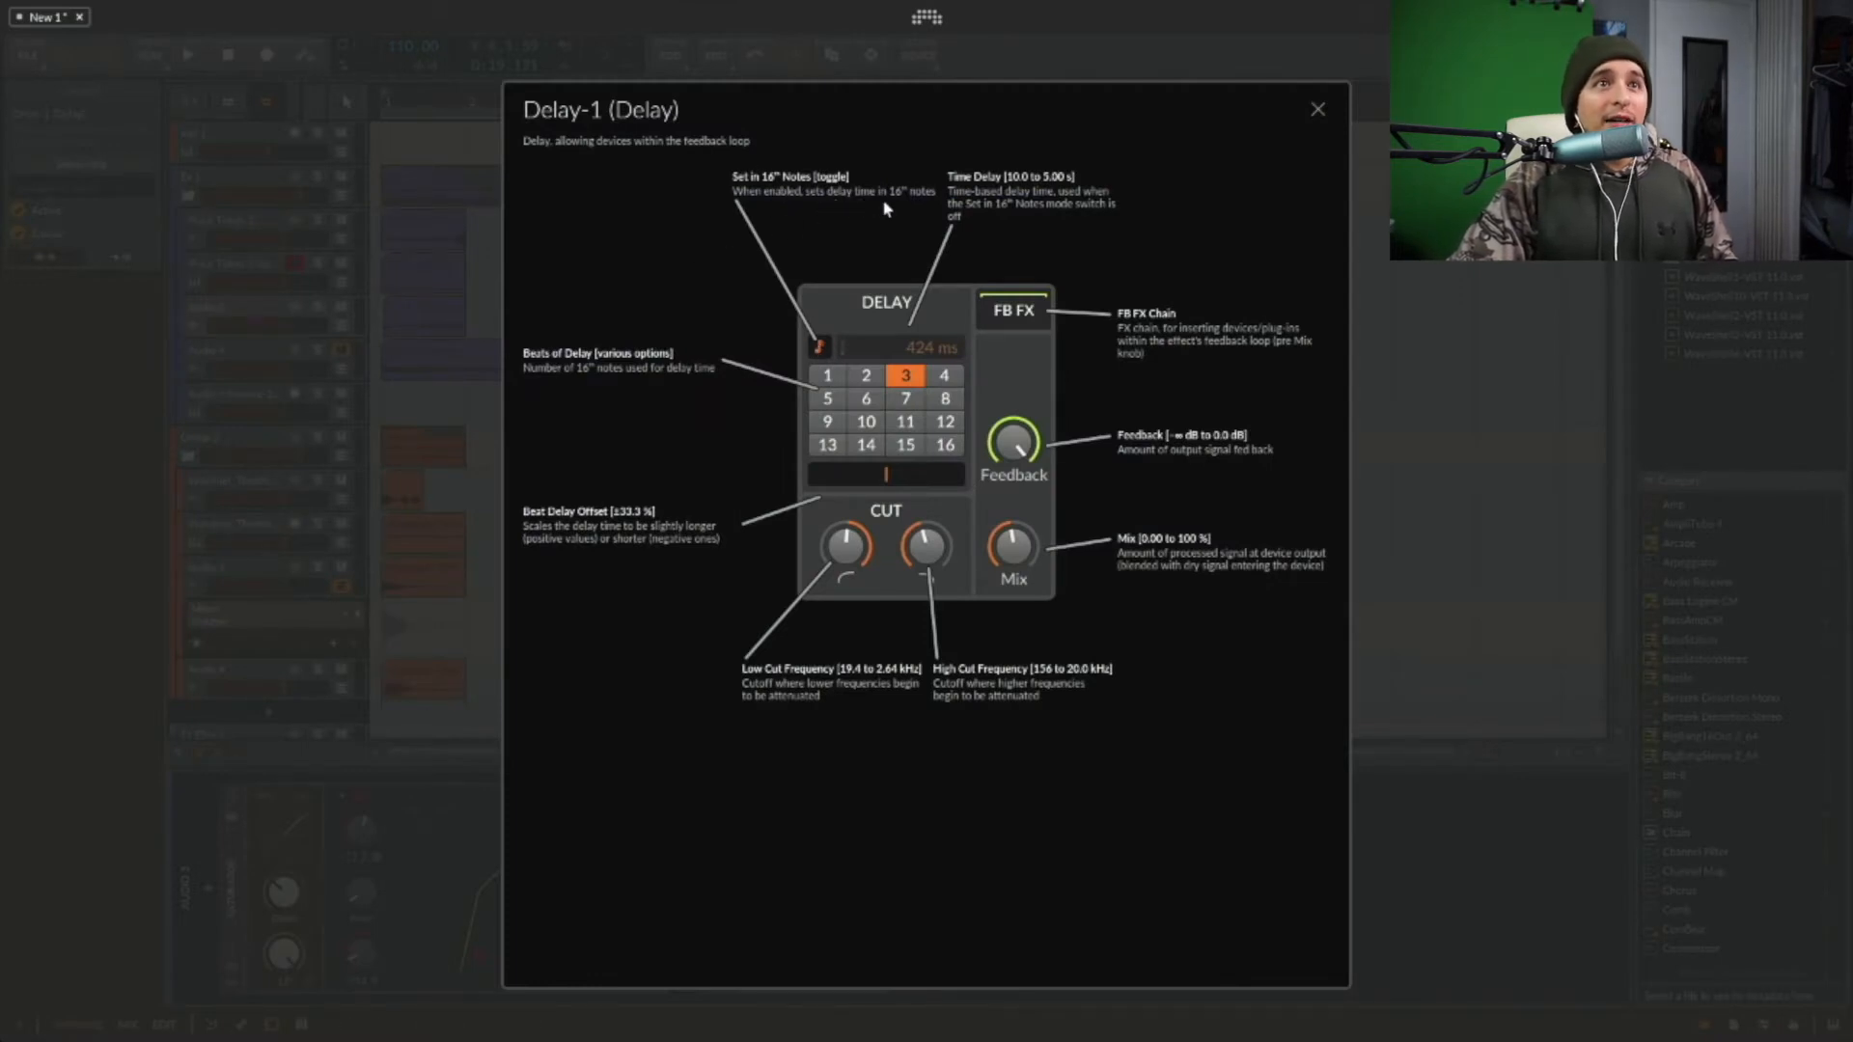
left_click(1315, 110)
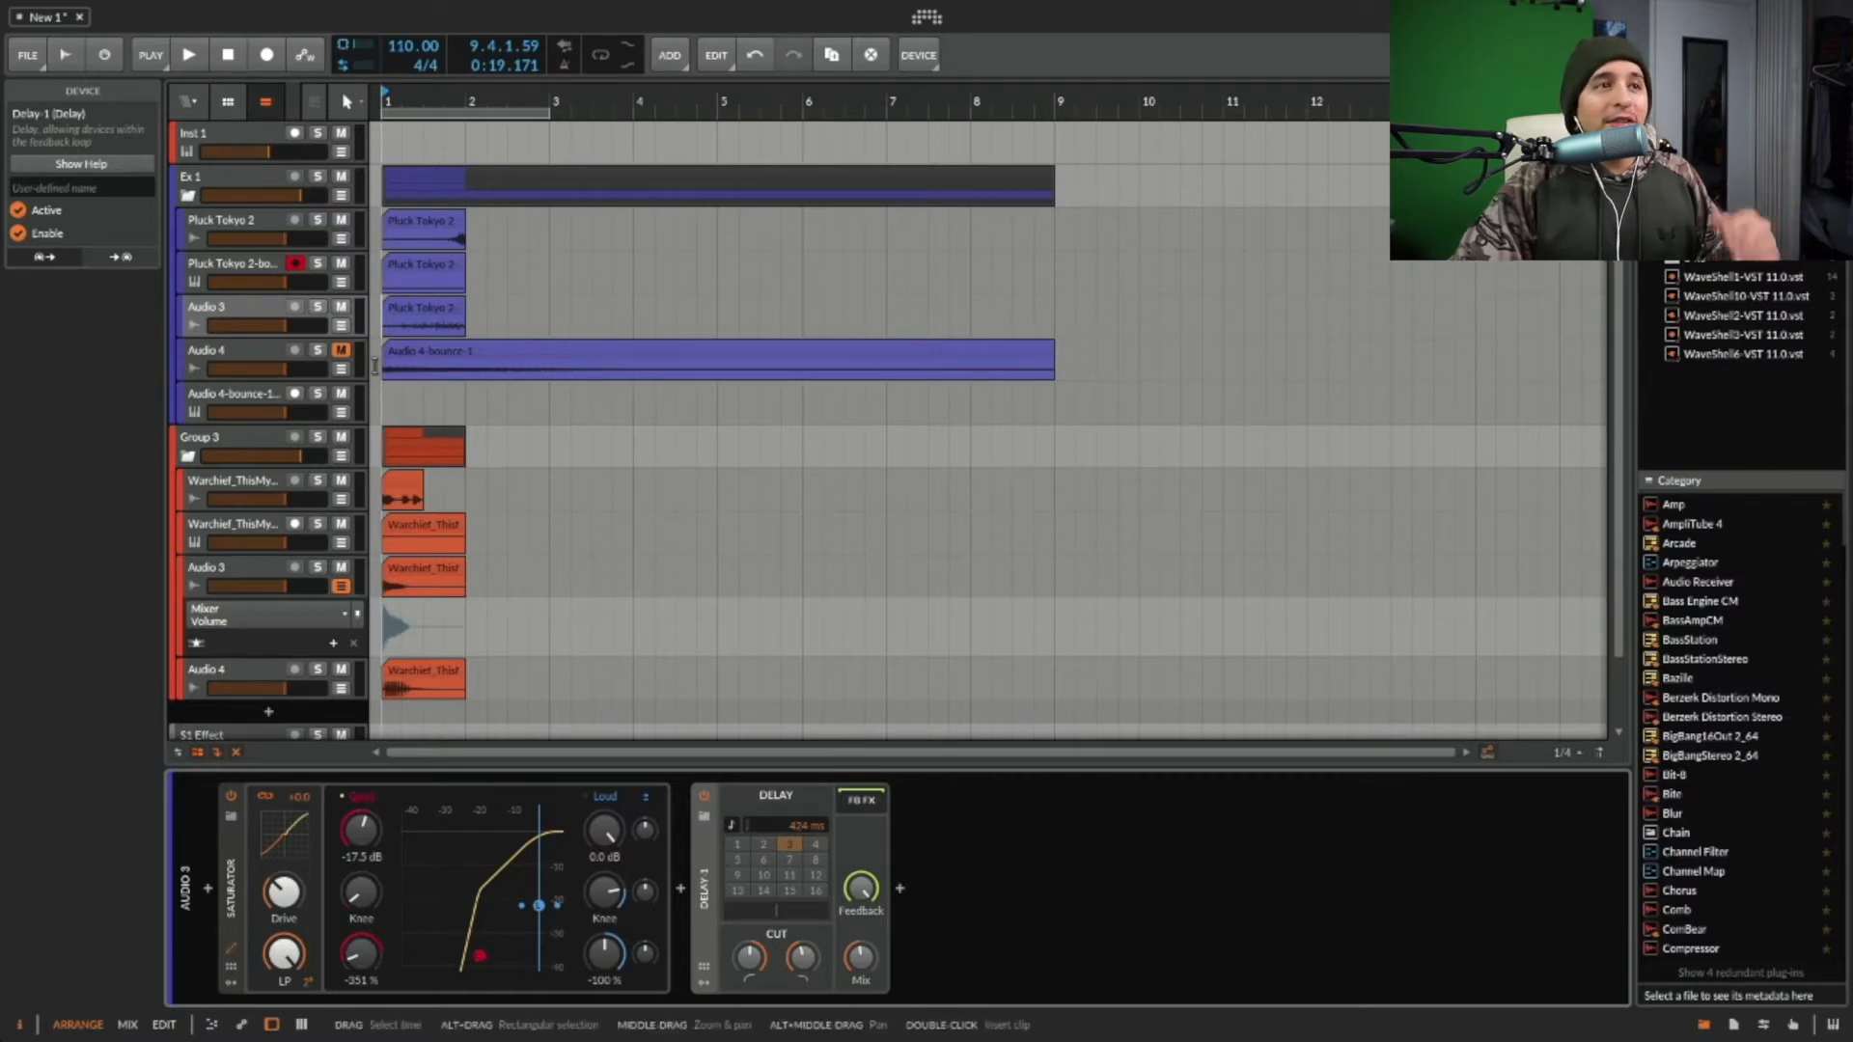
- Solo the Ex 1 group's Audio 3 track, play it from the start, stop, and disable its Delay-1 device
left_click(318, 307)
key("space")
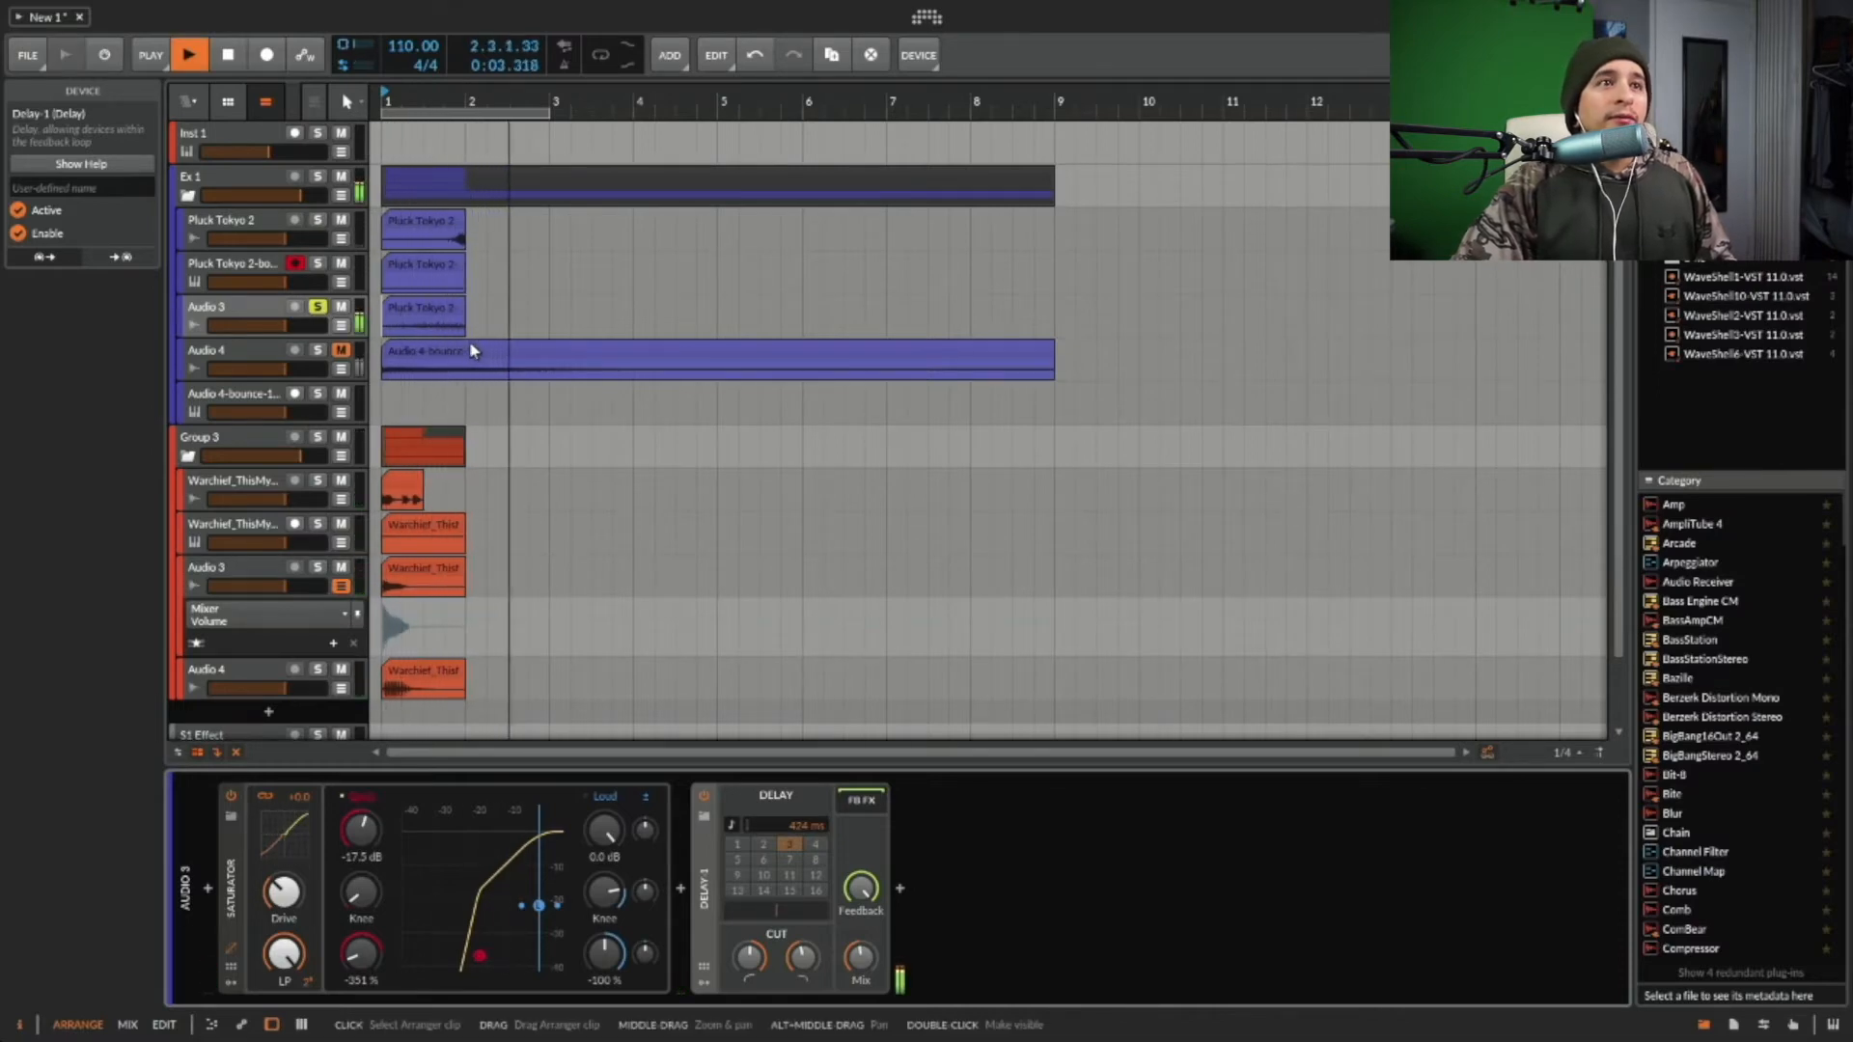
key("space")
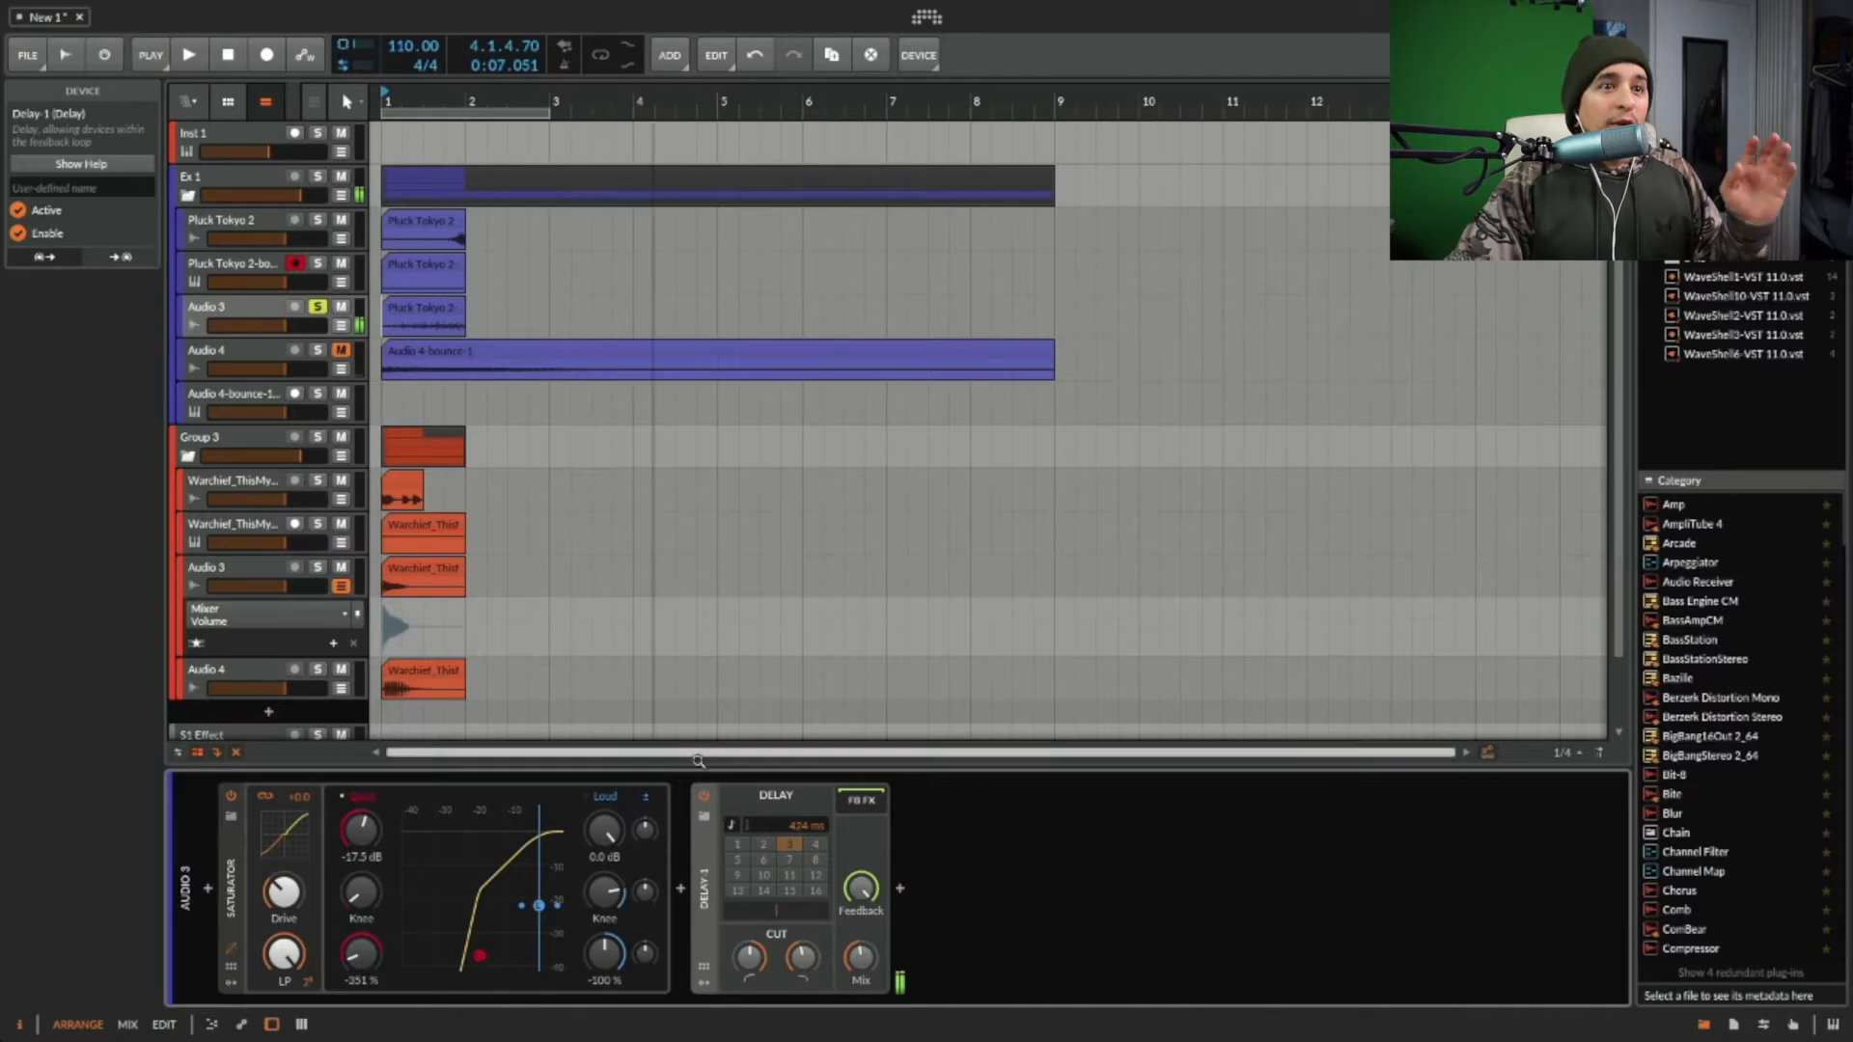
left_click(703, 795)
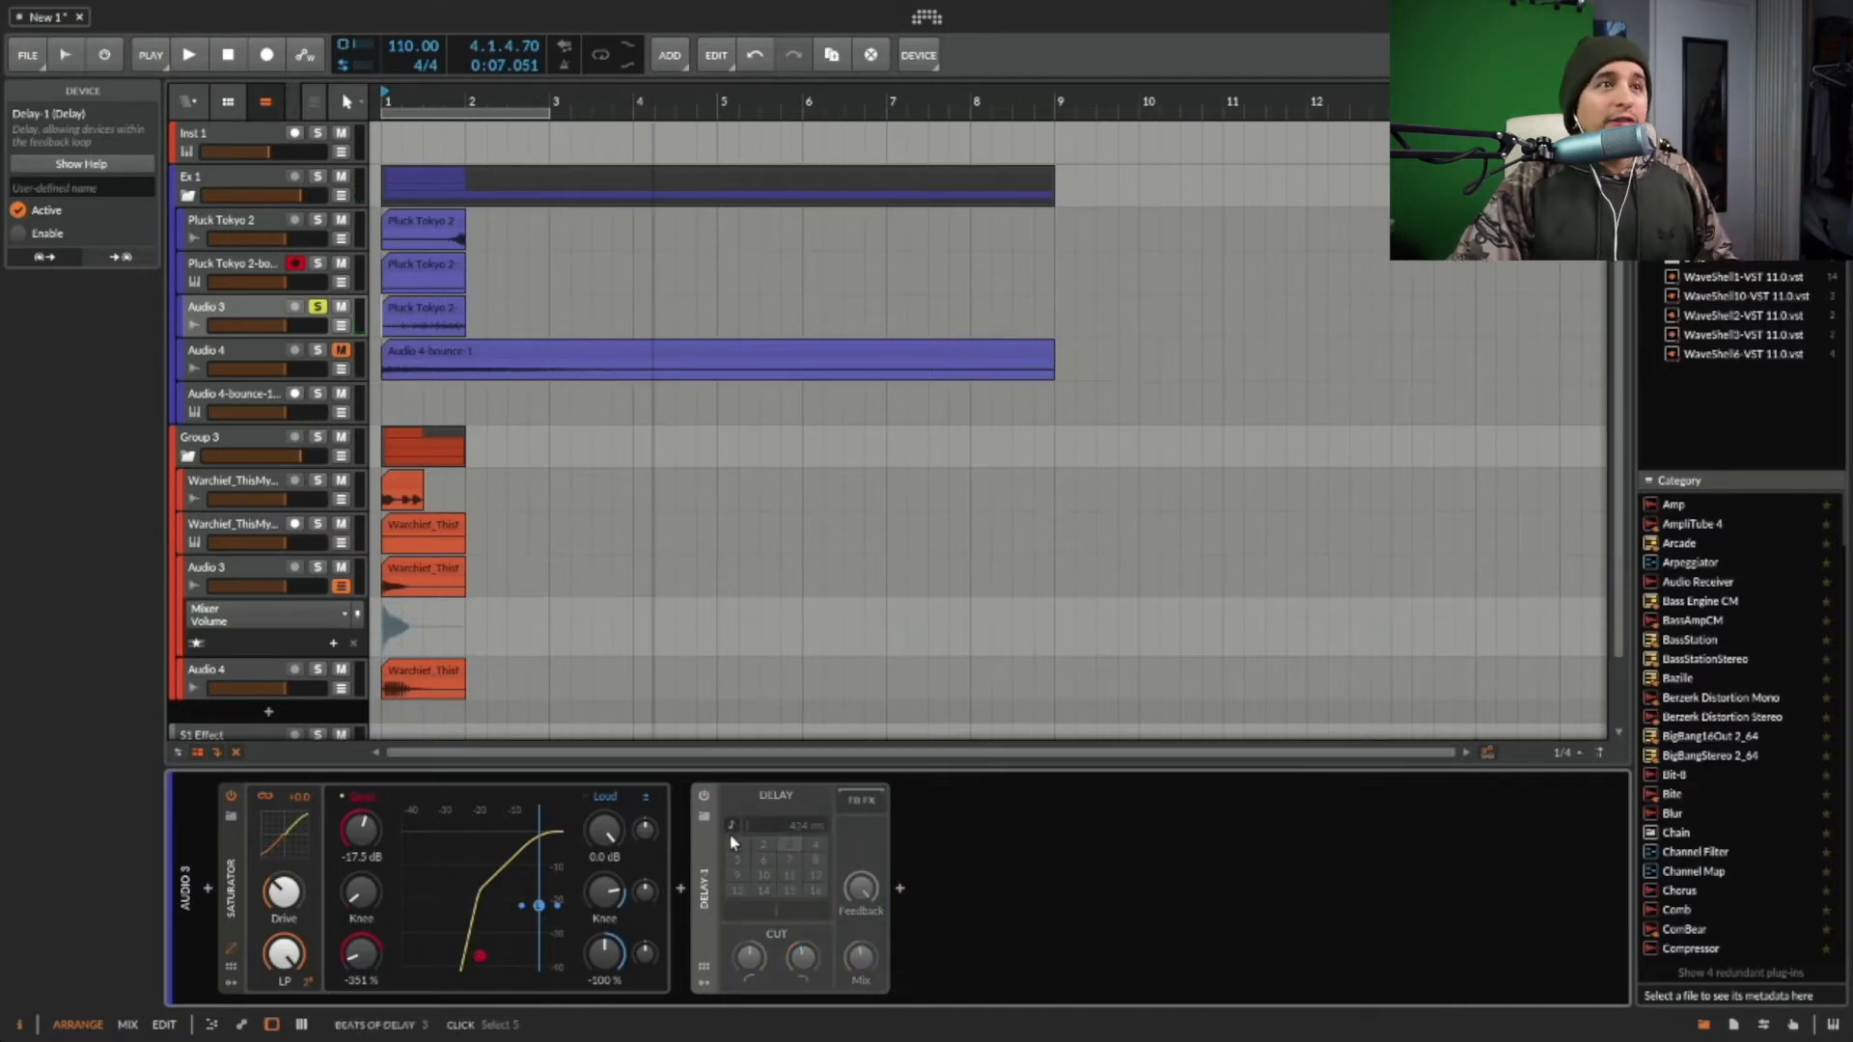
- Bounce bars 1 to 9 of the Ex 1 group's Audio 3 track at 16-bit with Delay-1 as the custom source
left_click_drag(385, 326, 1054, 320)
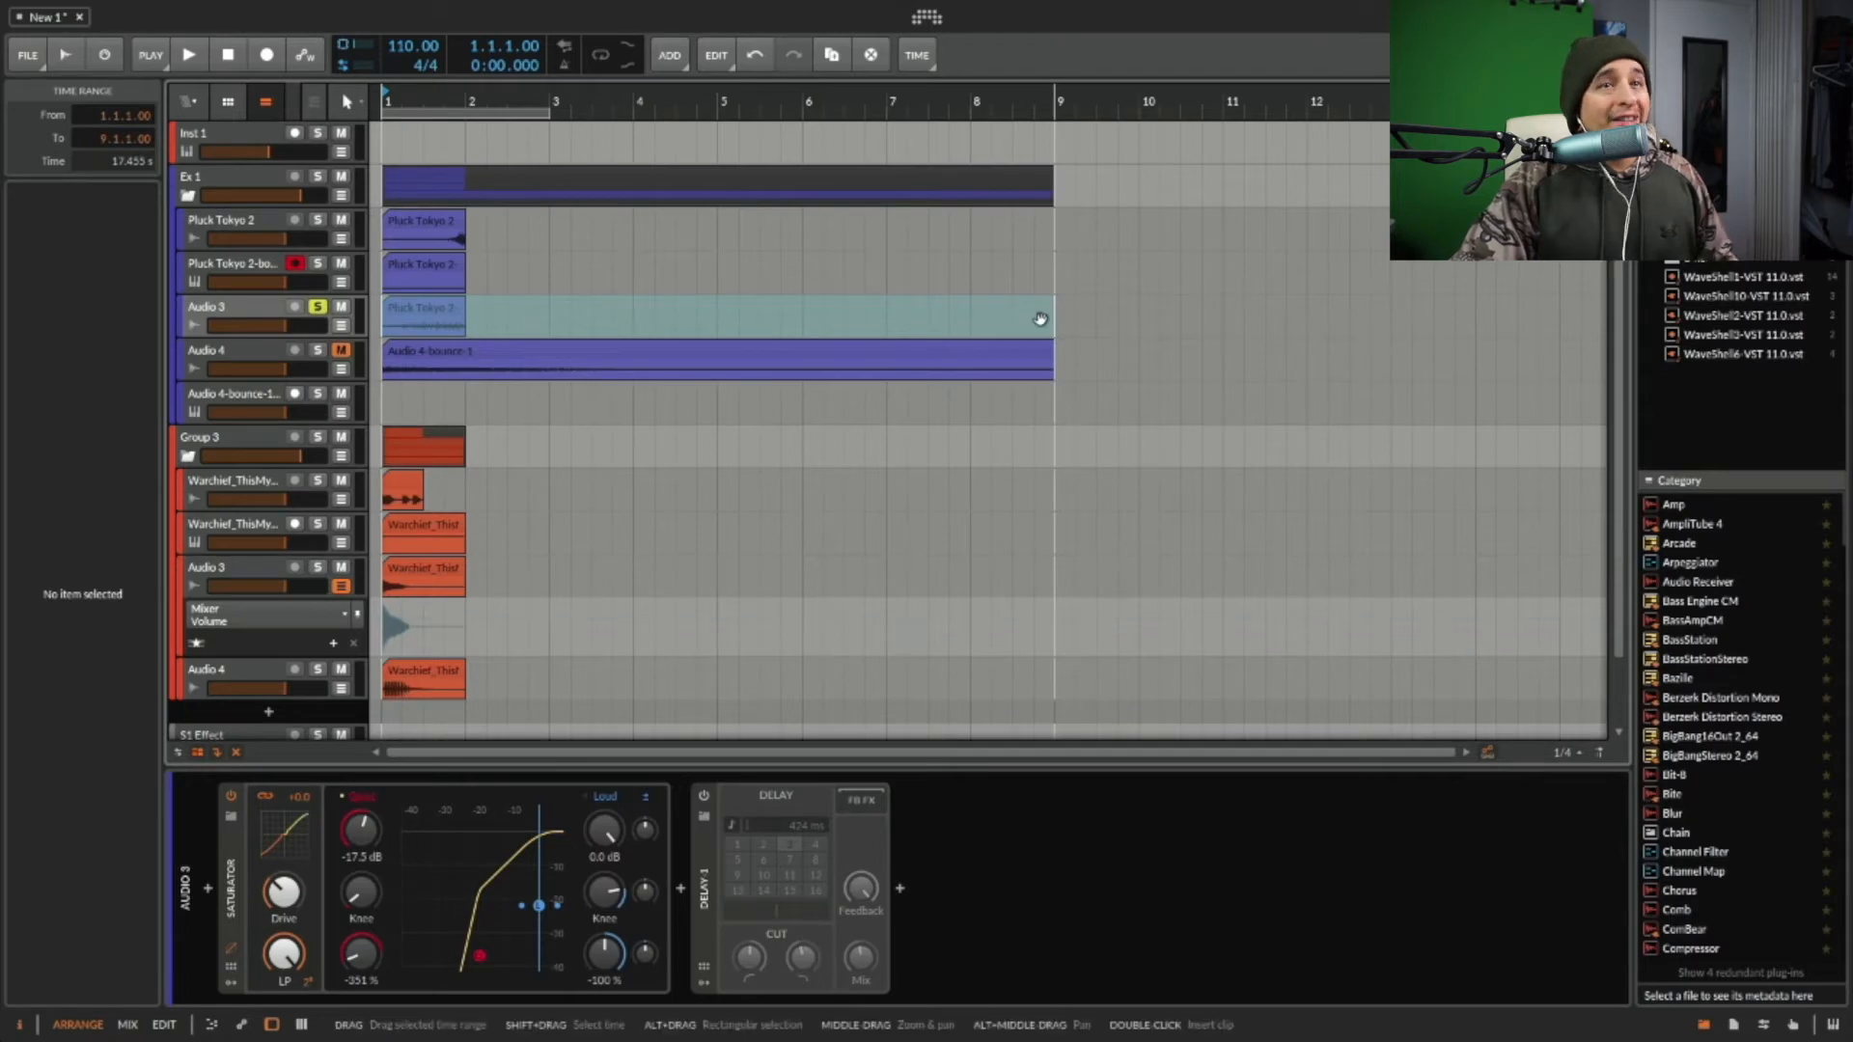
right_click(434, 309)
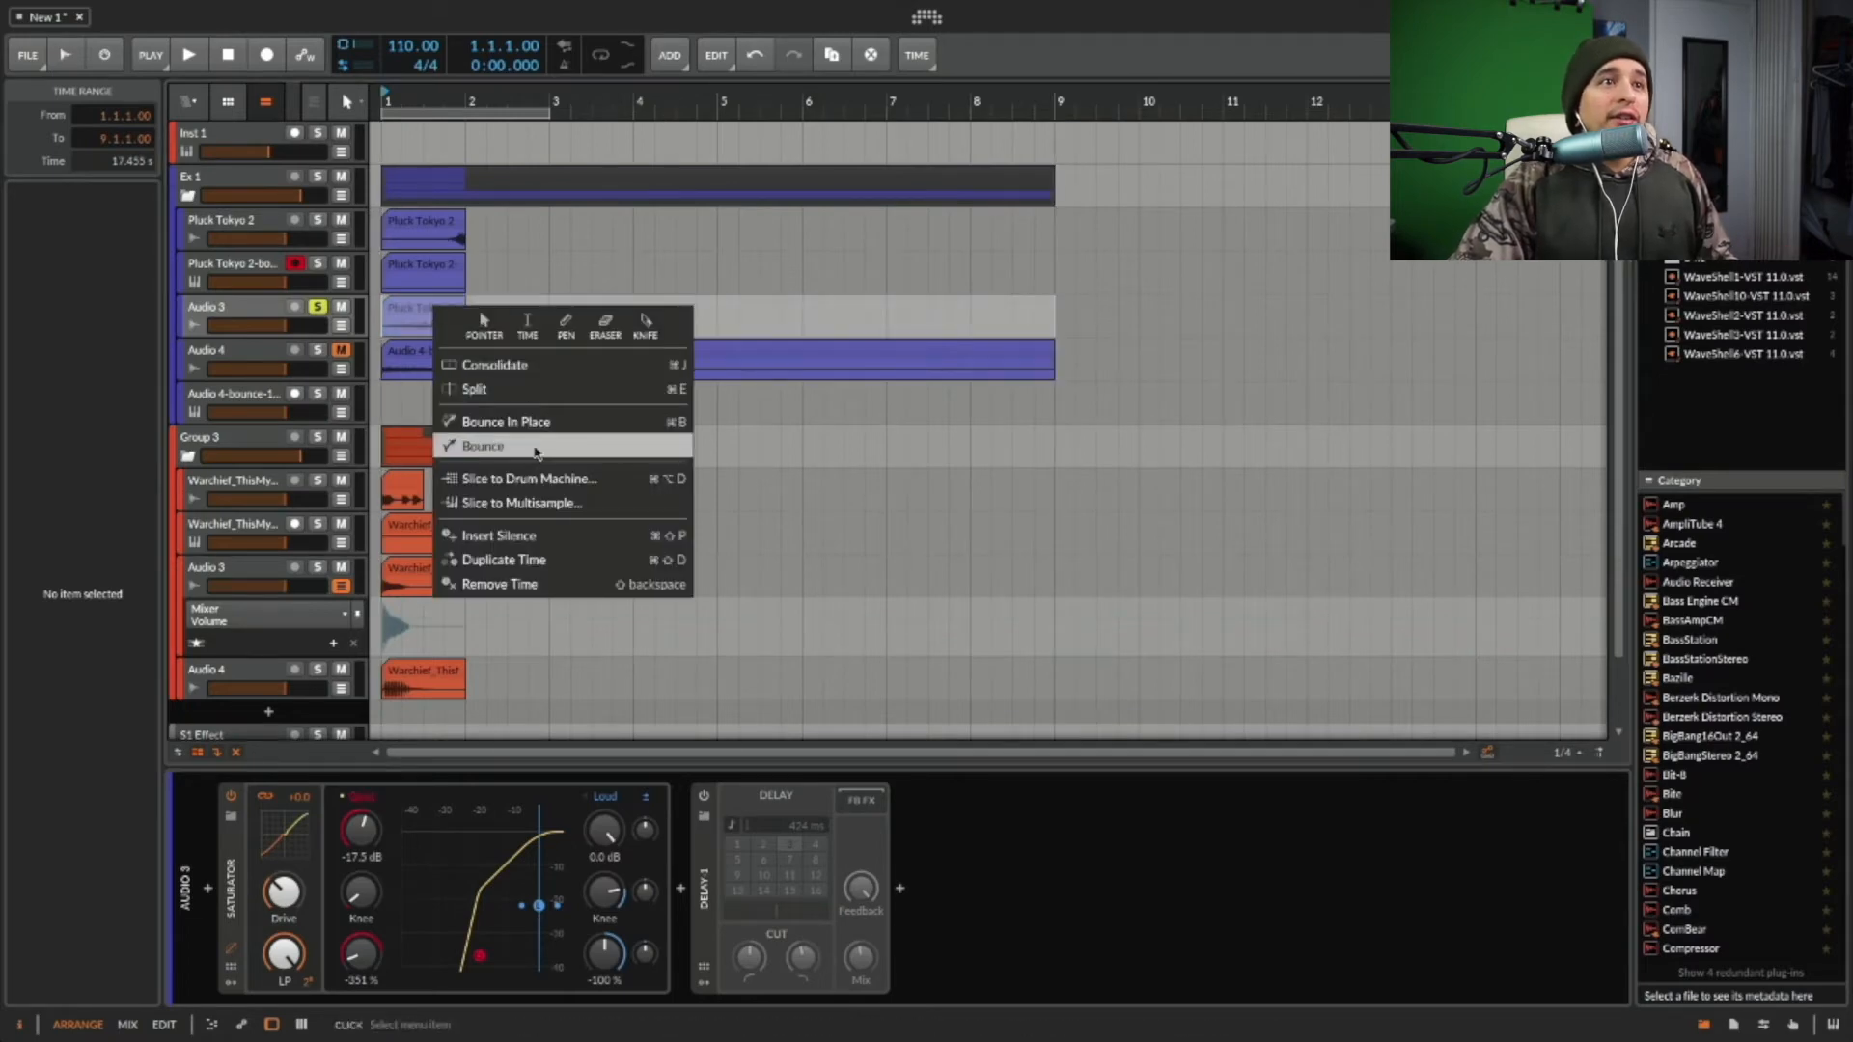
left_click(533, 446)
left_click(862, 456)
left_click(862, 530)
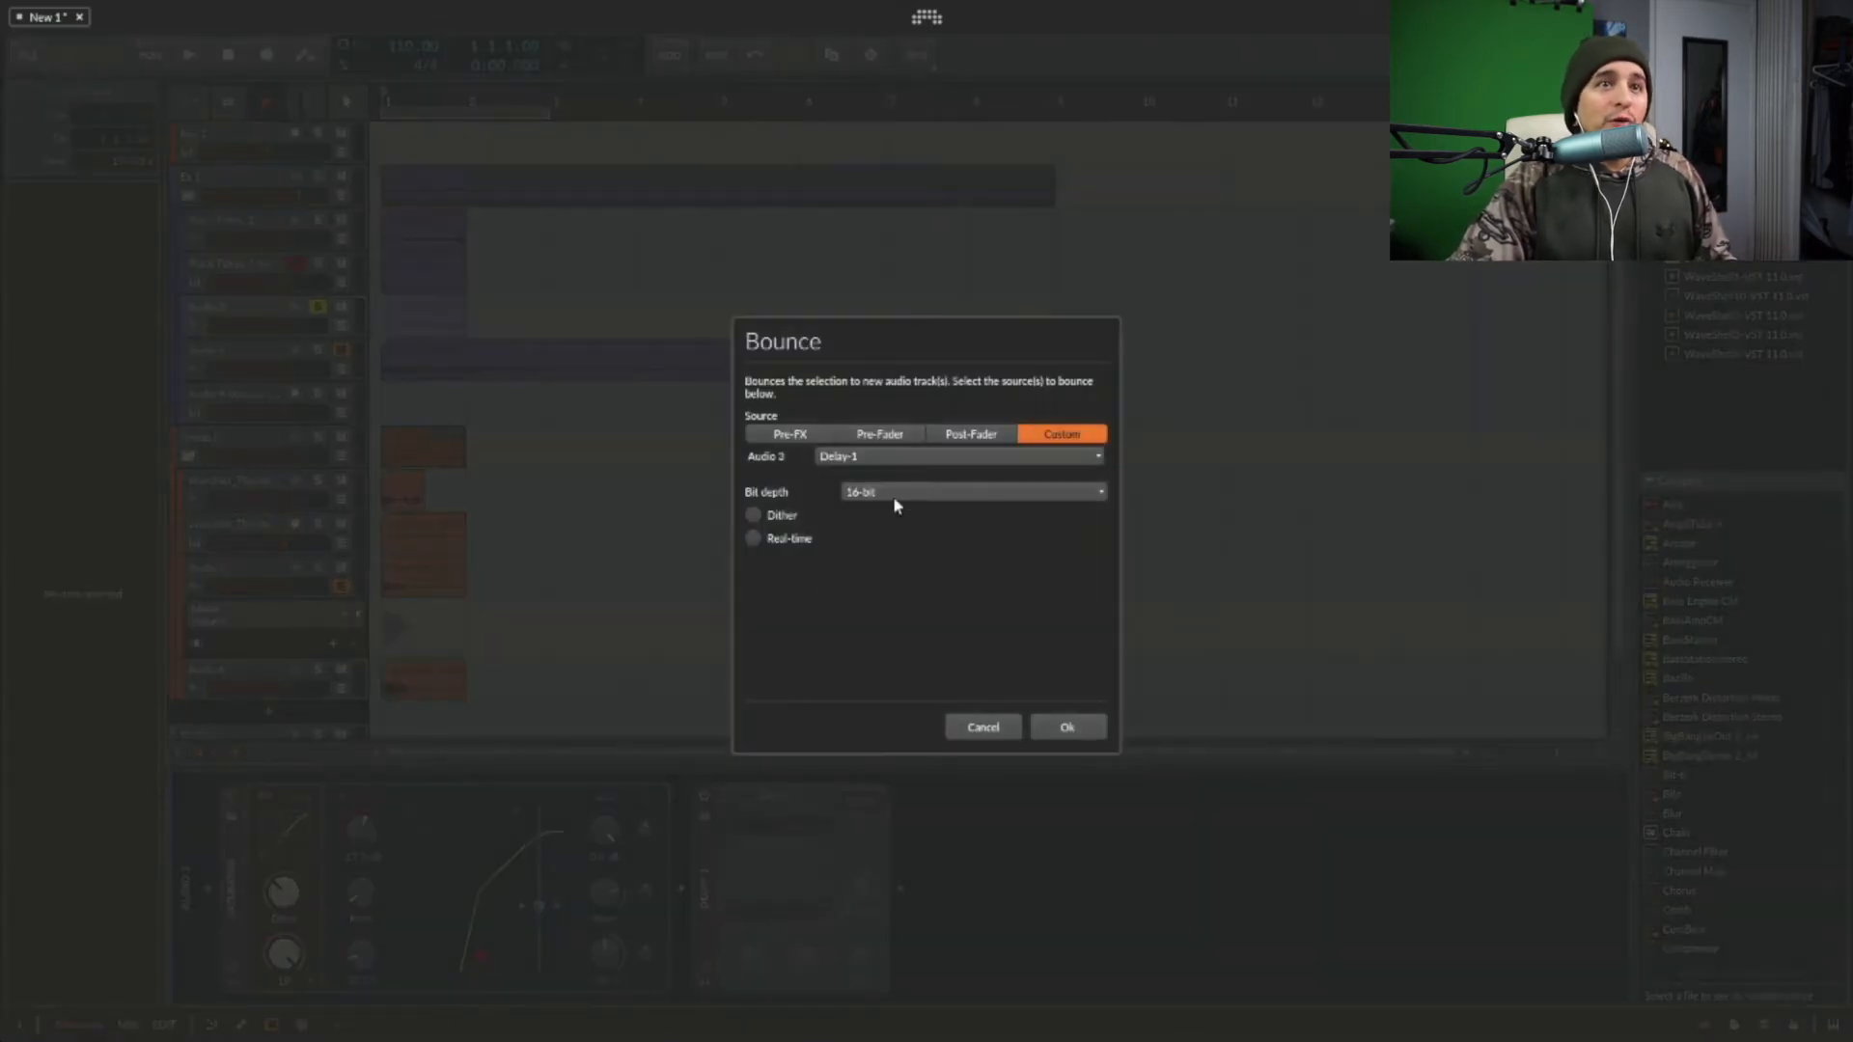
left_click(1067, 726)
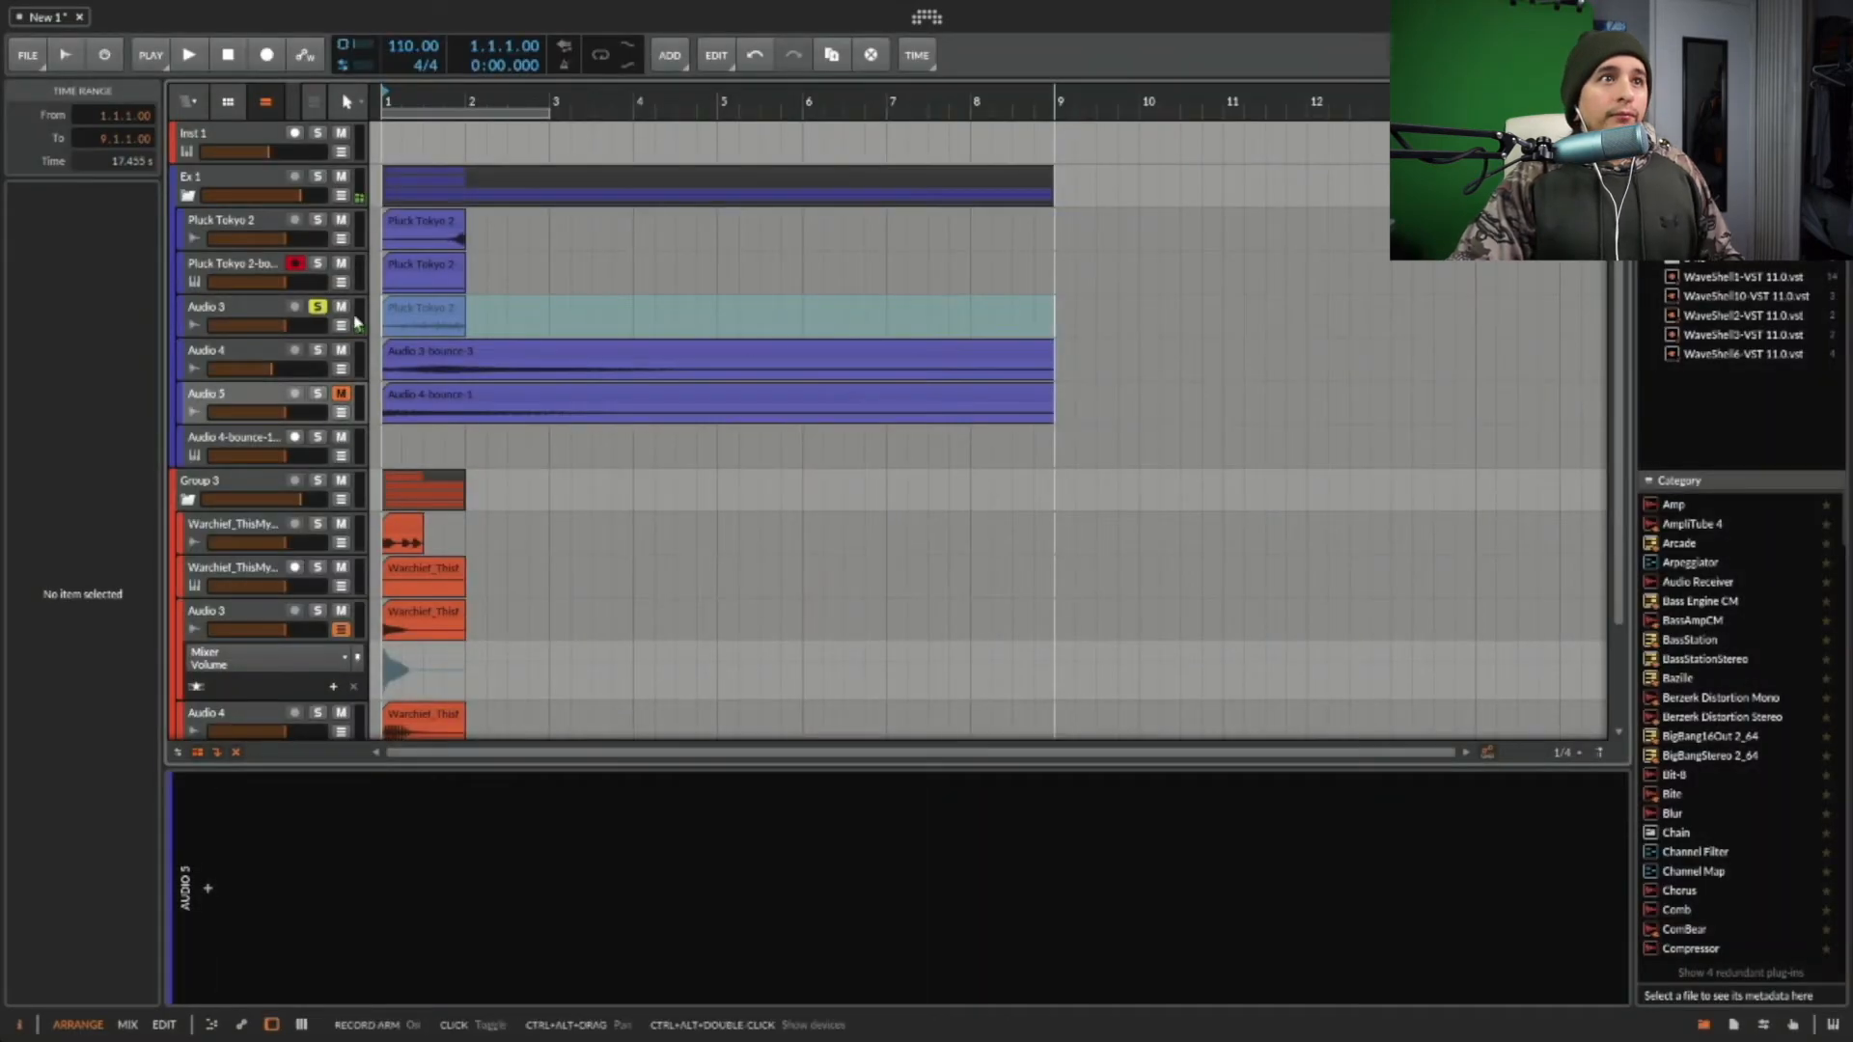
- Solo the bounced Audio 4 track in the Ex 1 group and play it from the start
left_click(205, 307)
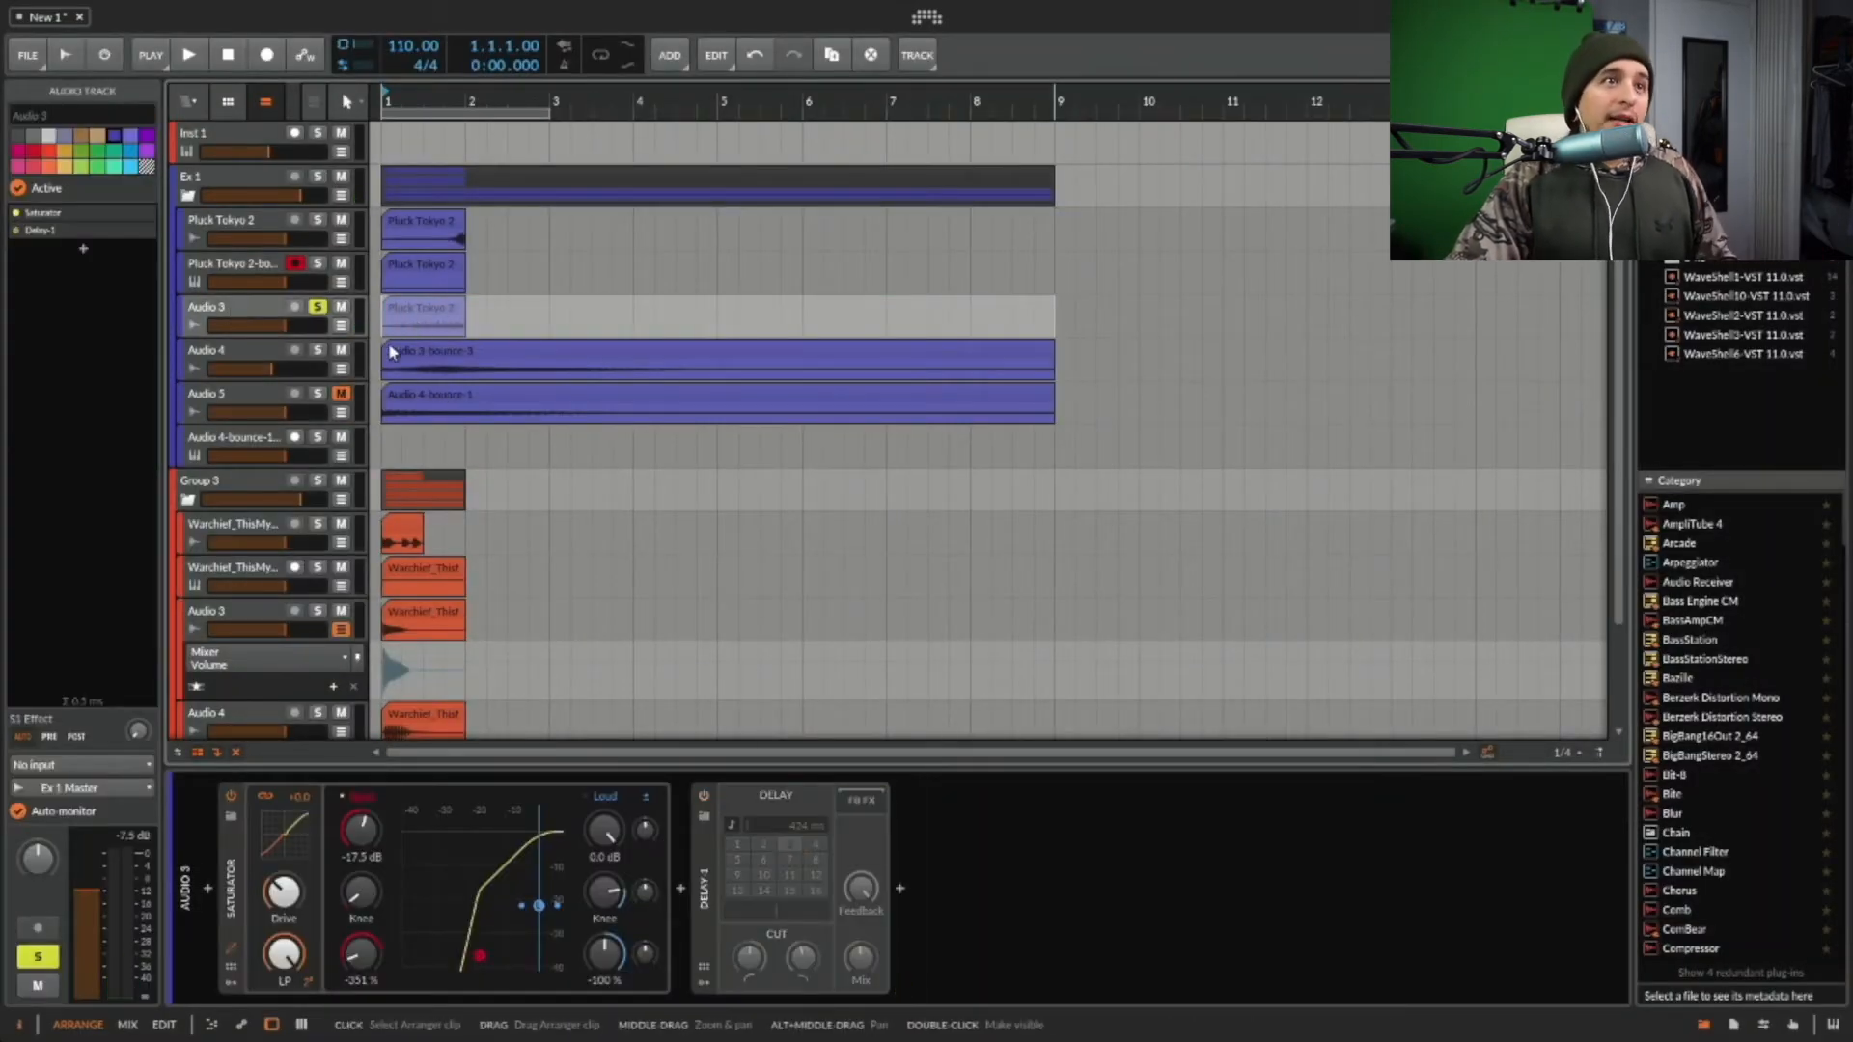
left_click(318, 350)
key("space")
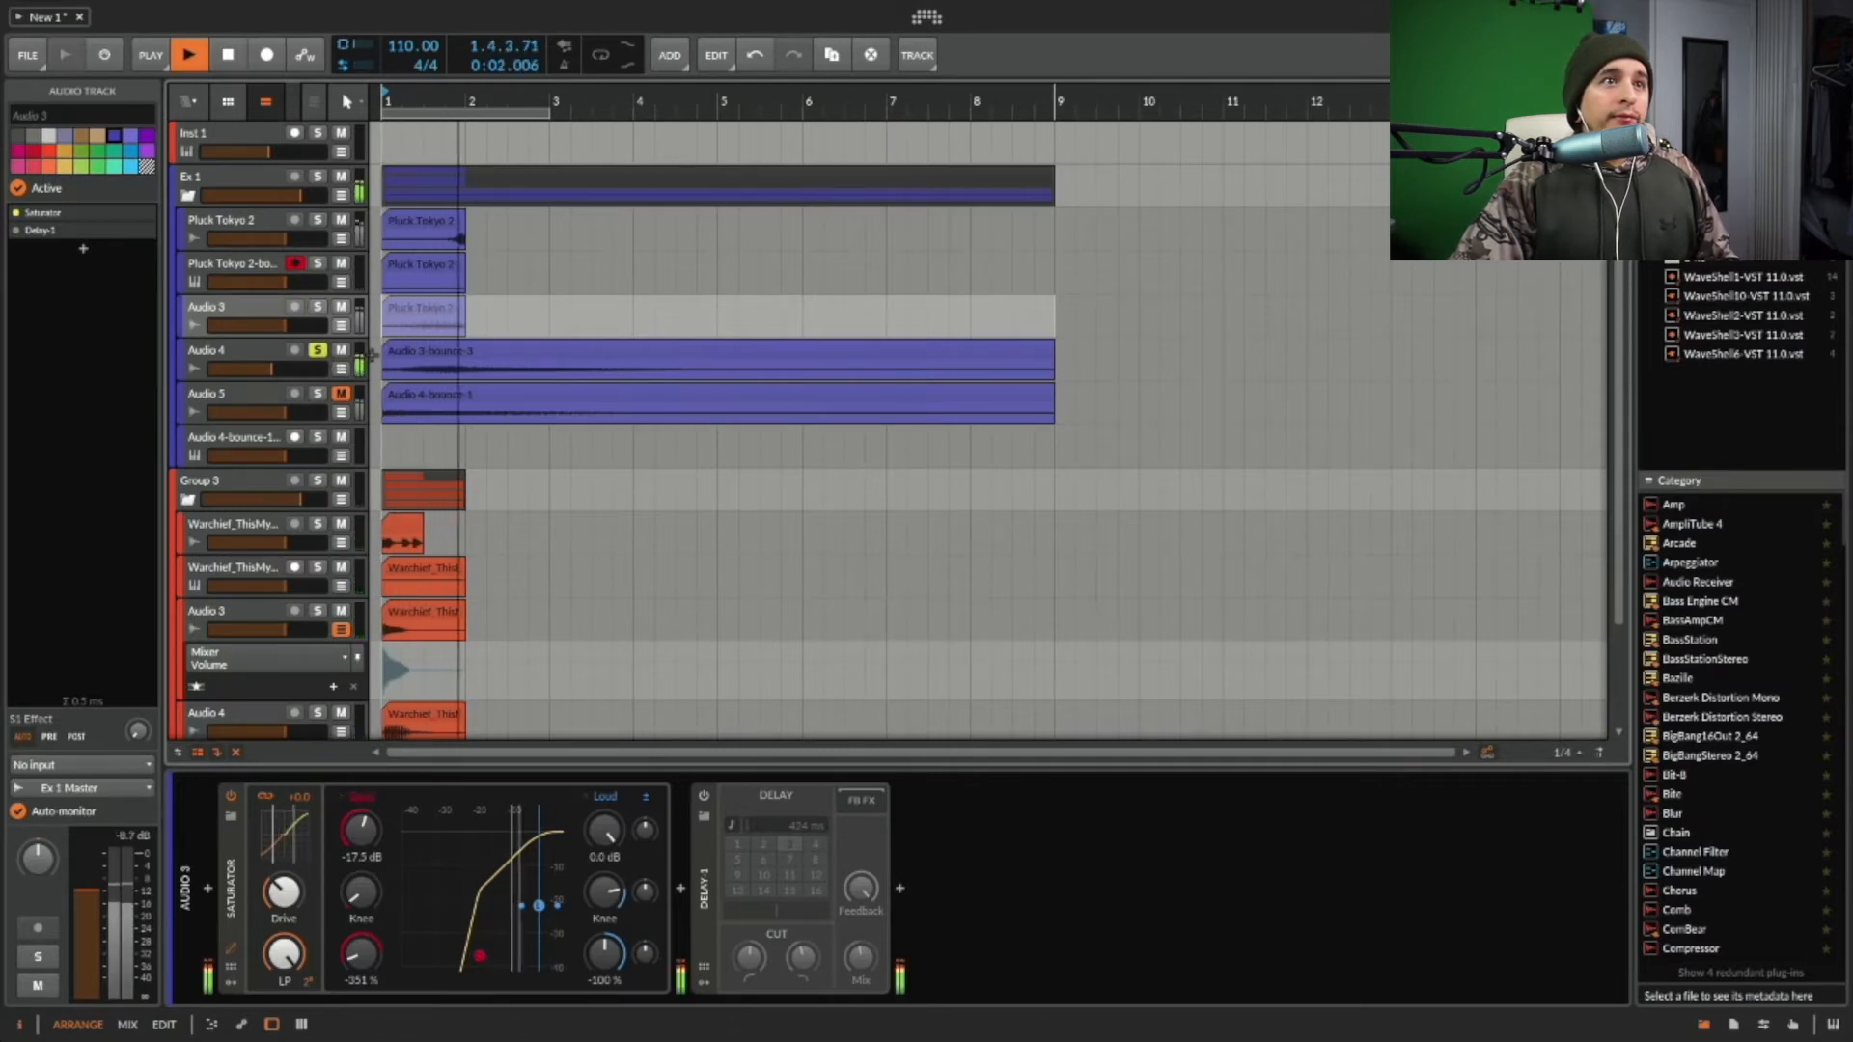
key("space")
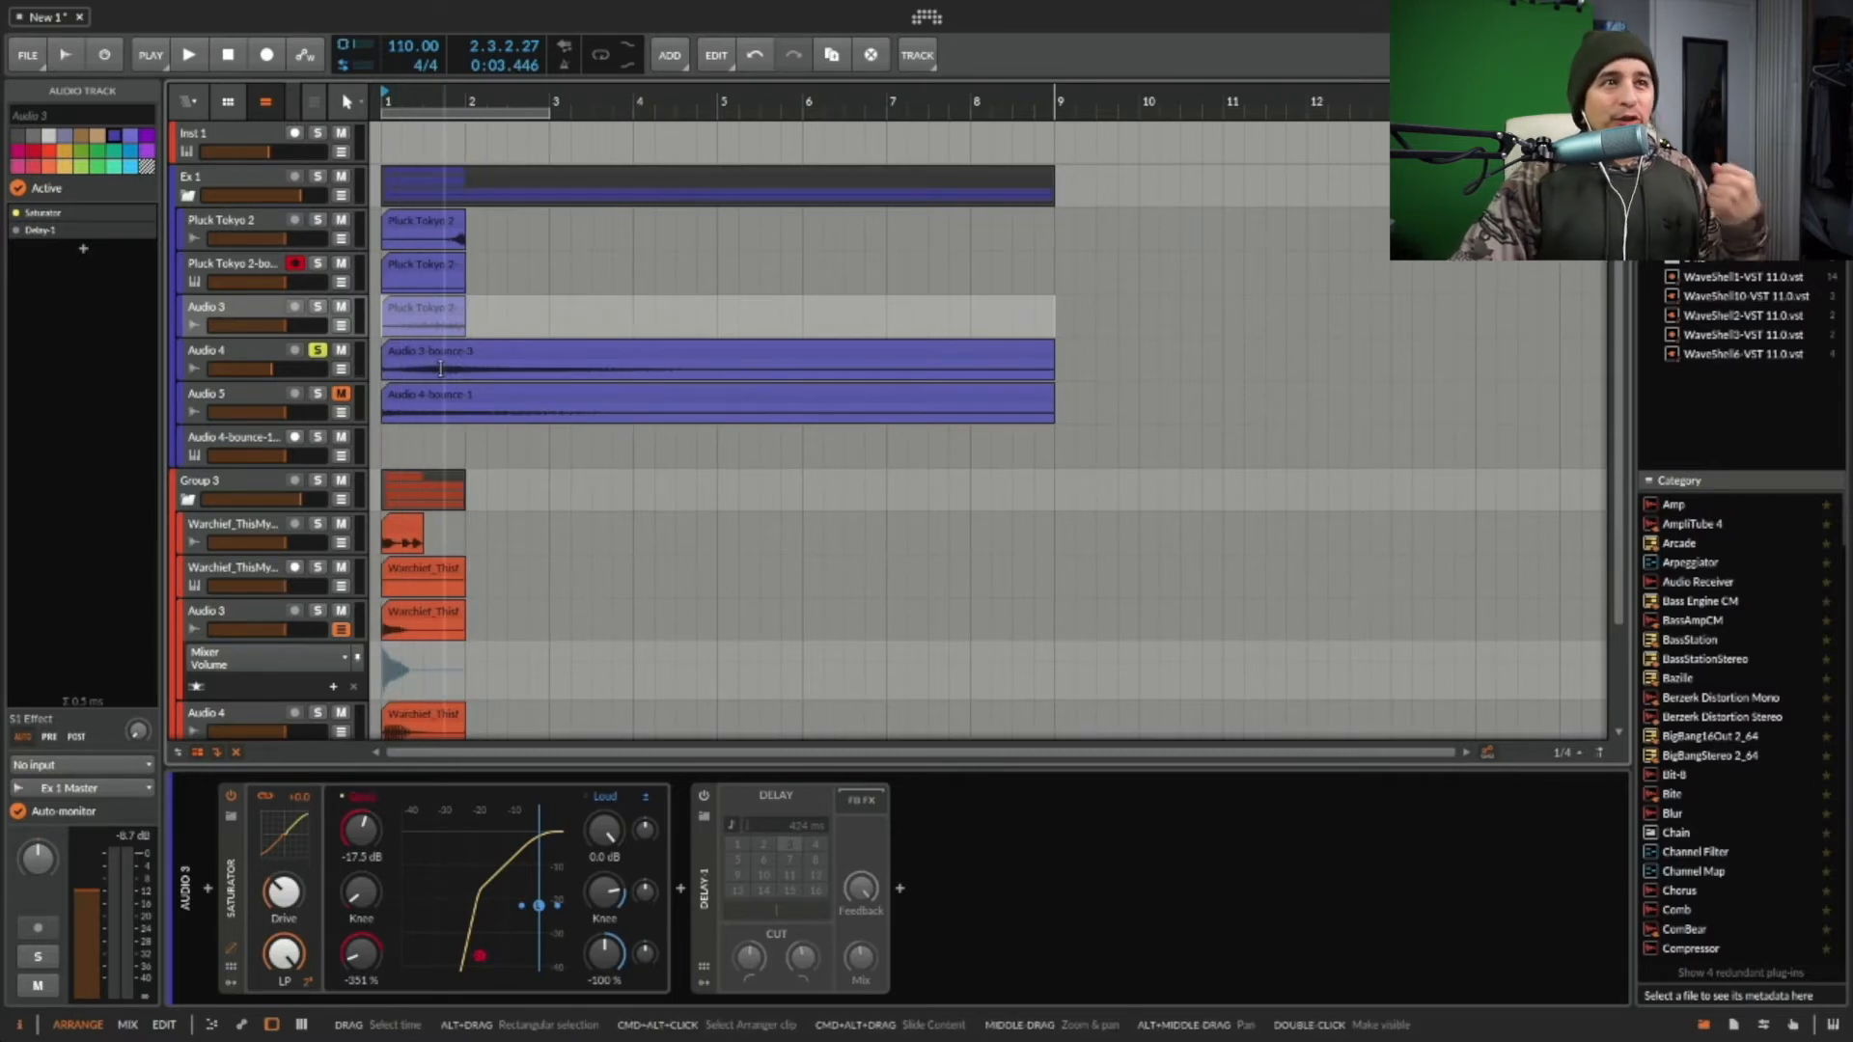
- Cut off the first bar of the Audio 3-bounce-3 clip, move the remainder to bar 1 and play it
left_click(472, 368)
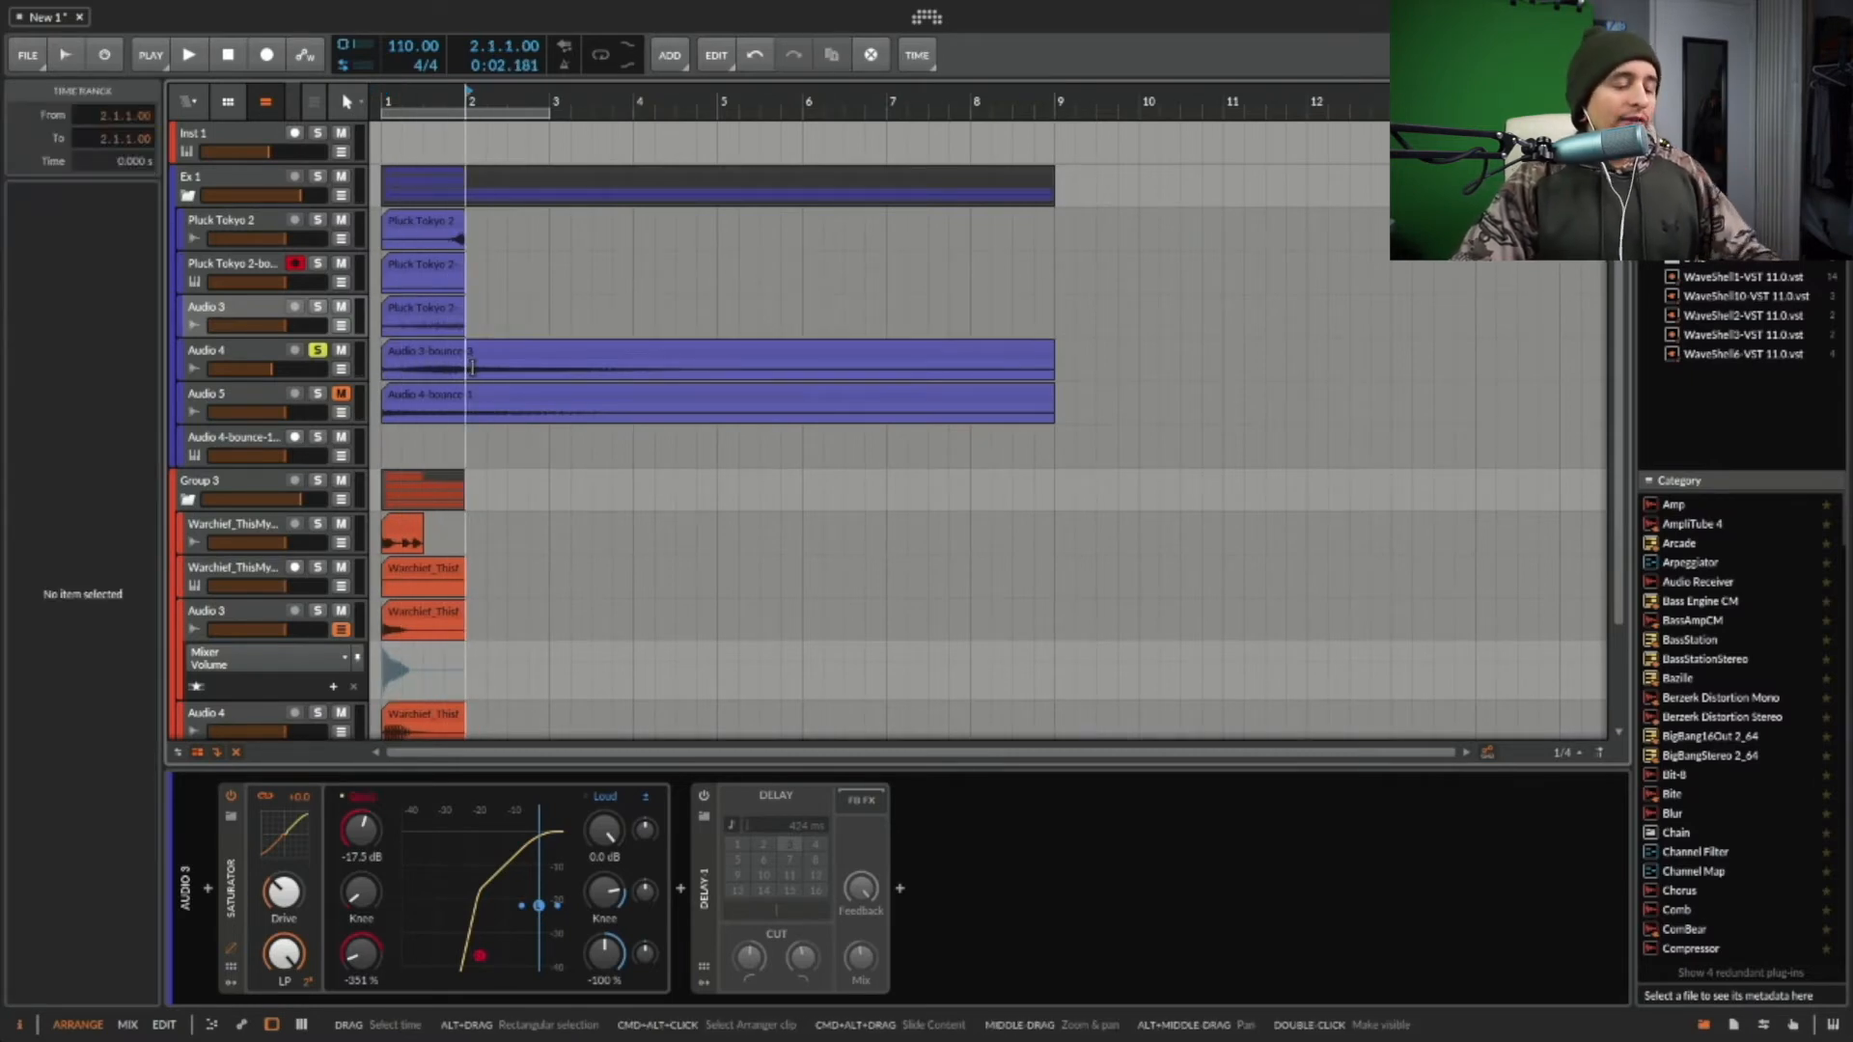
left_click(454, 359)
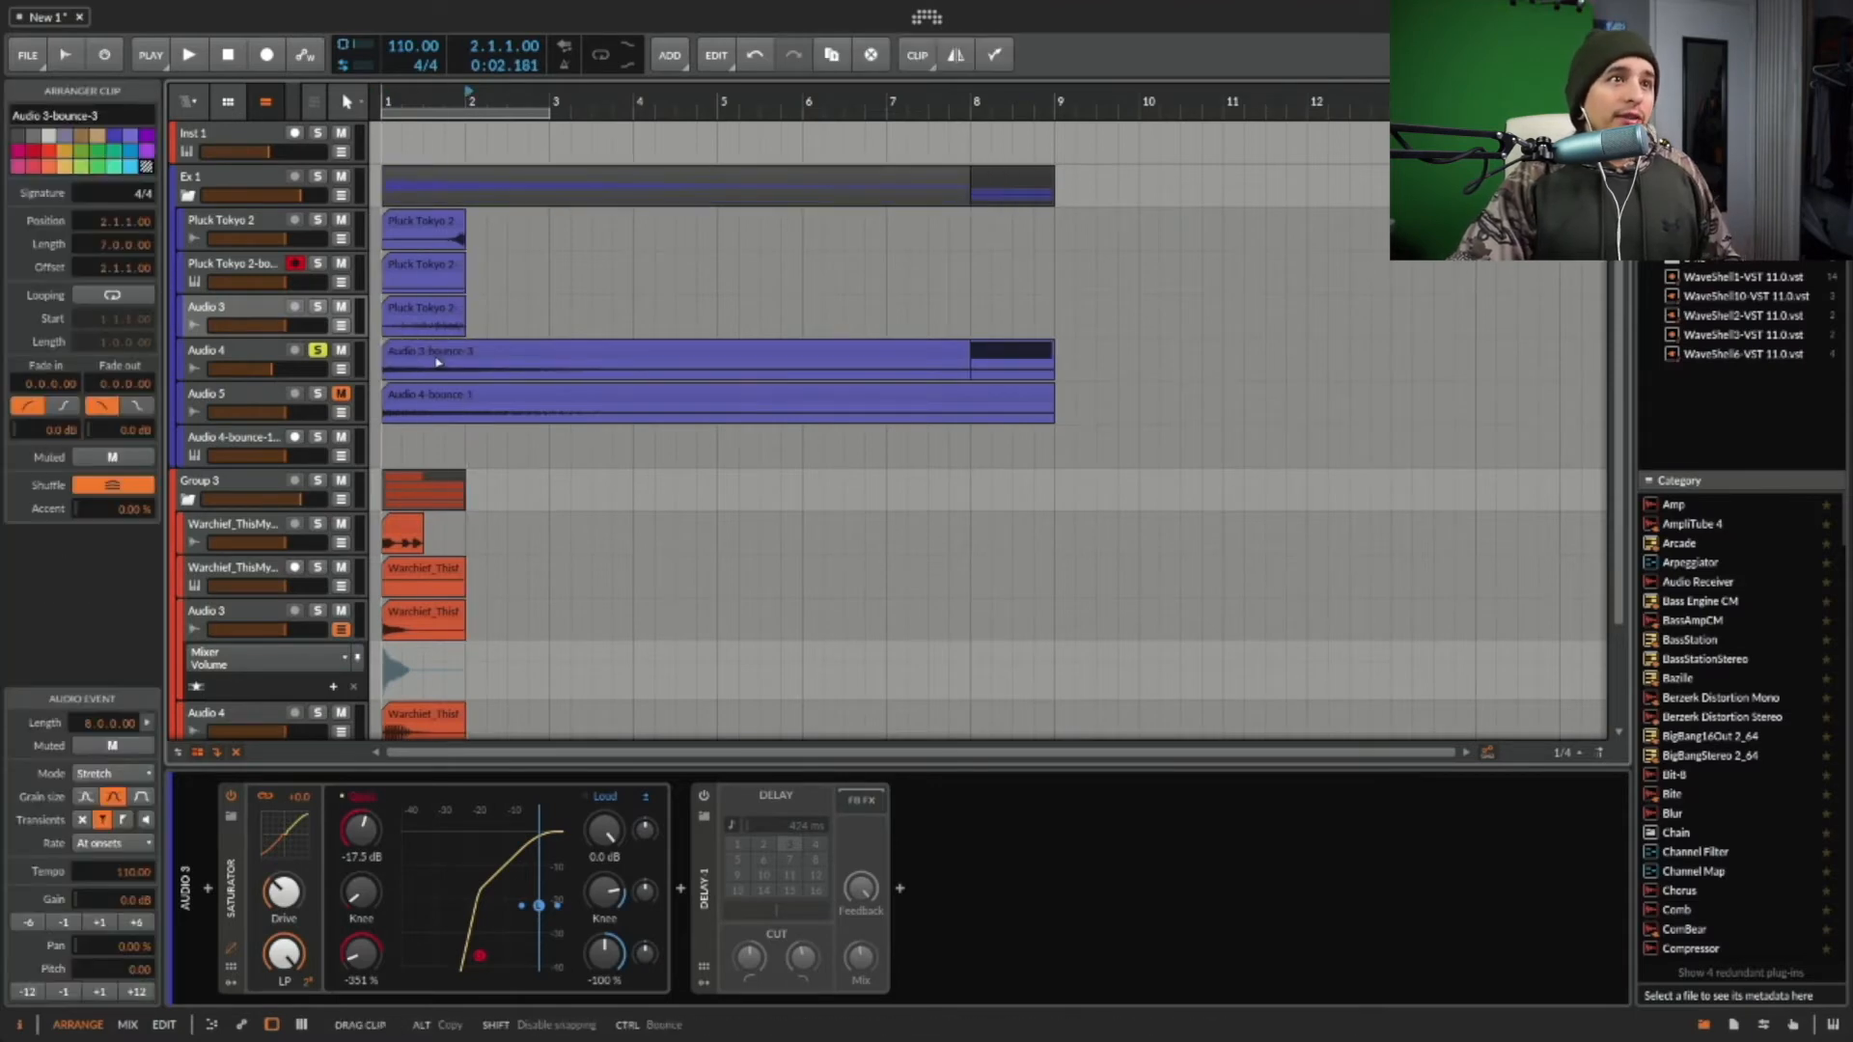
left_click(385, 368)
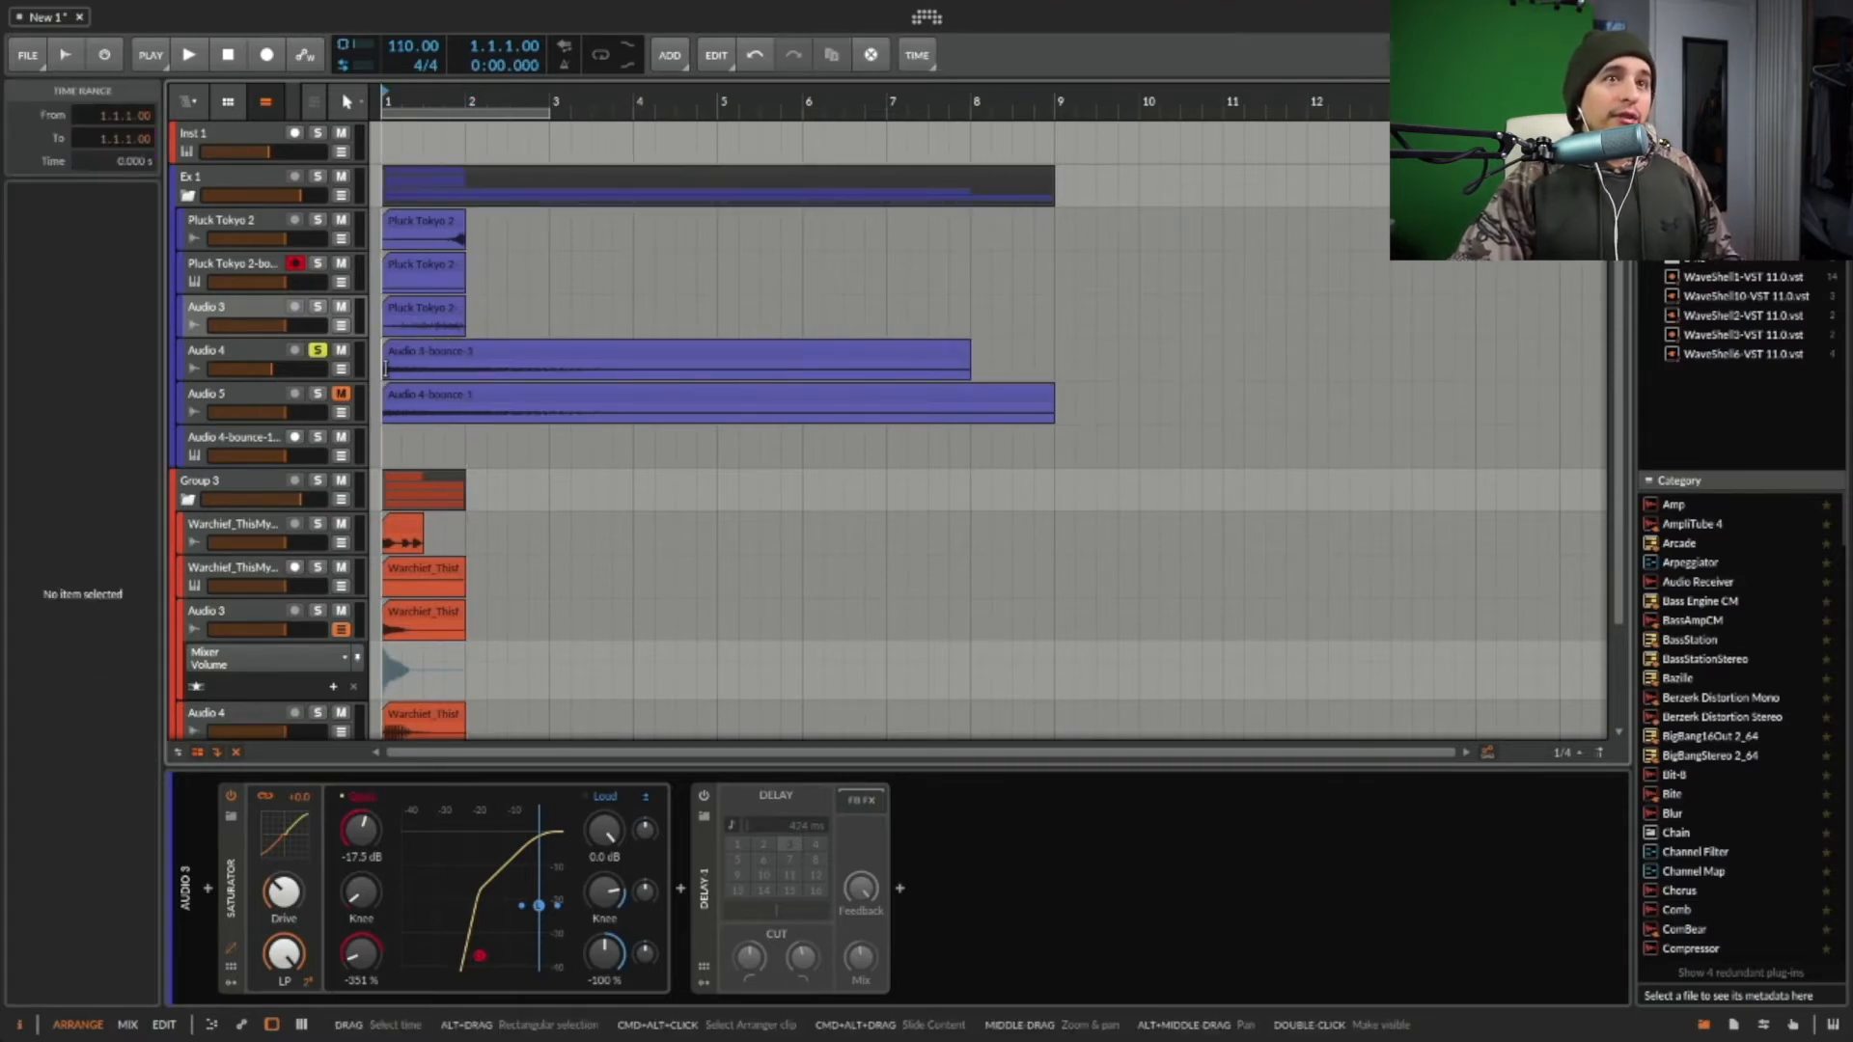
key("space")
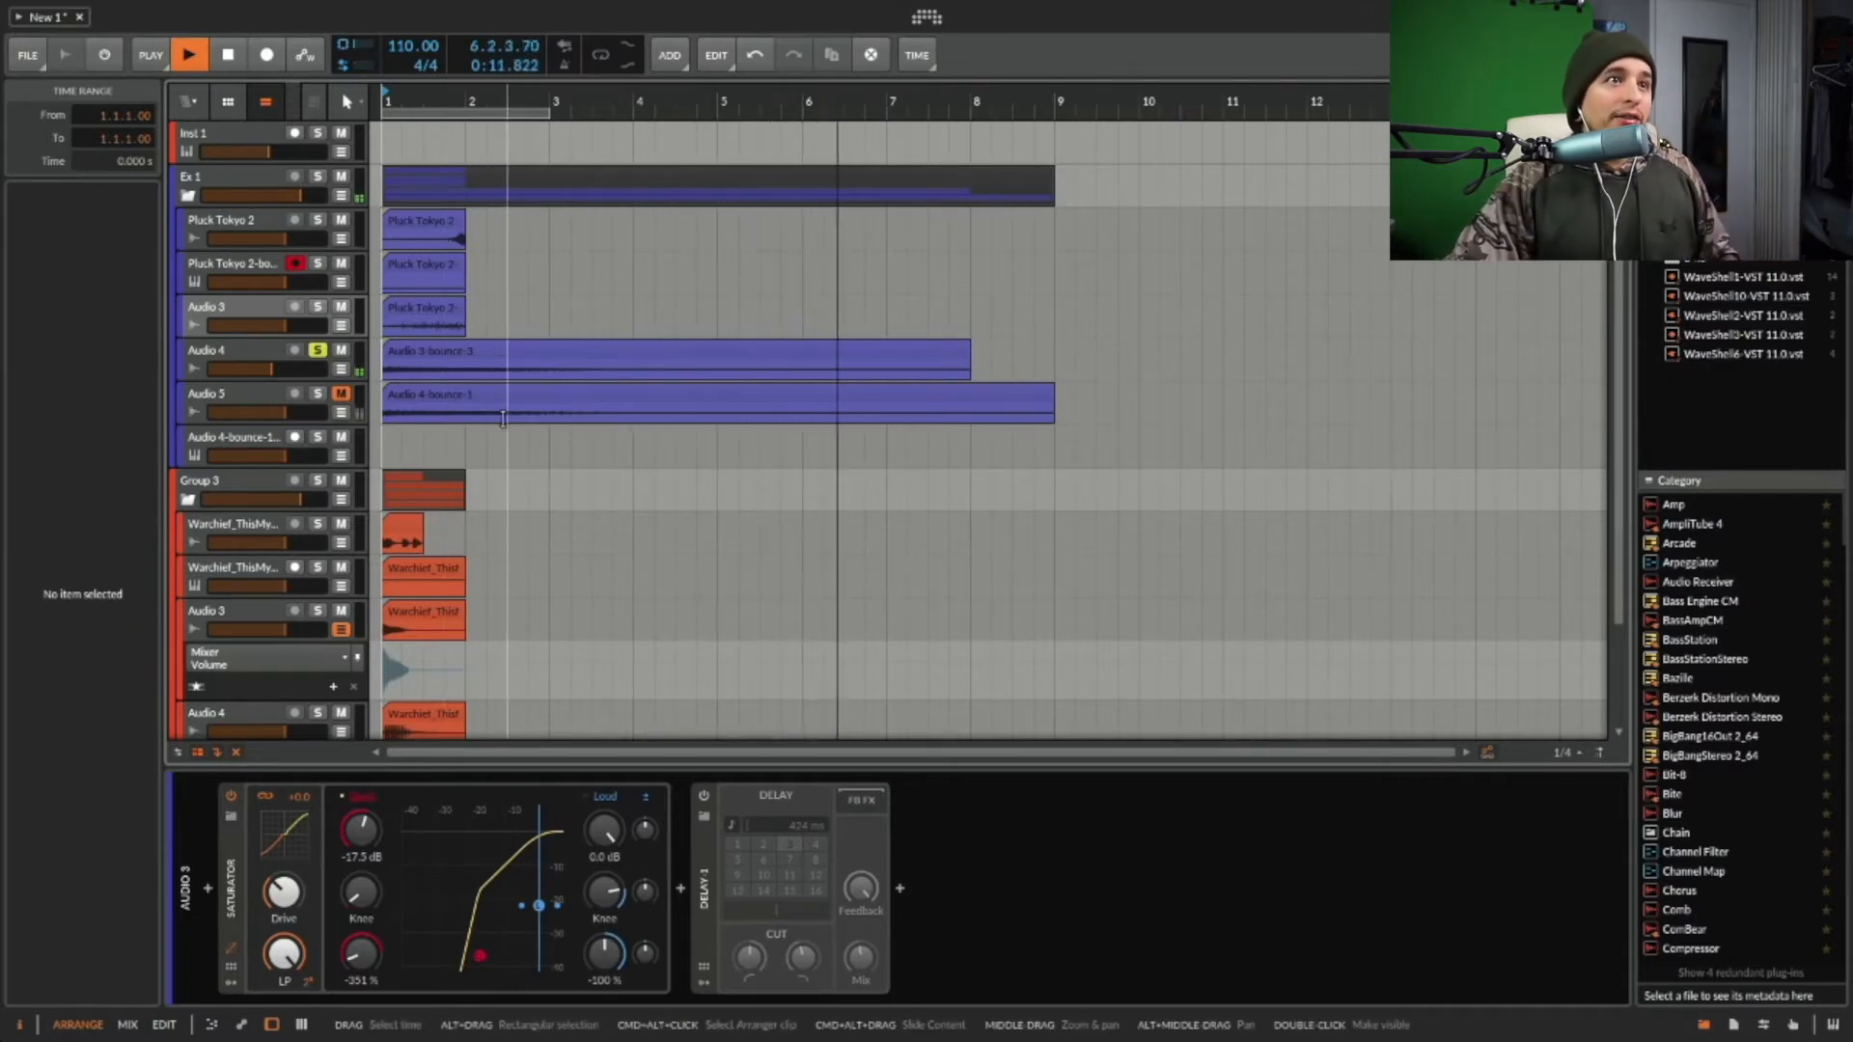
key("space")
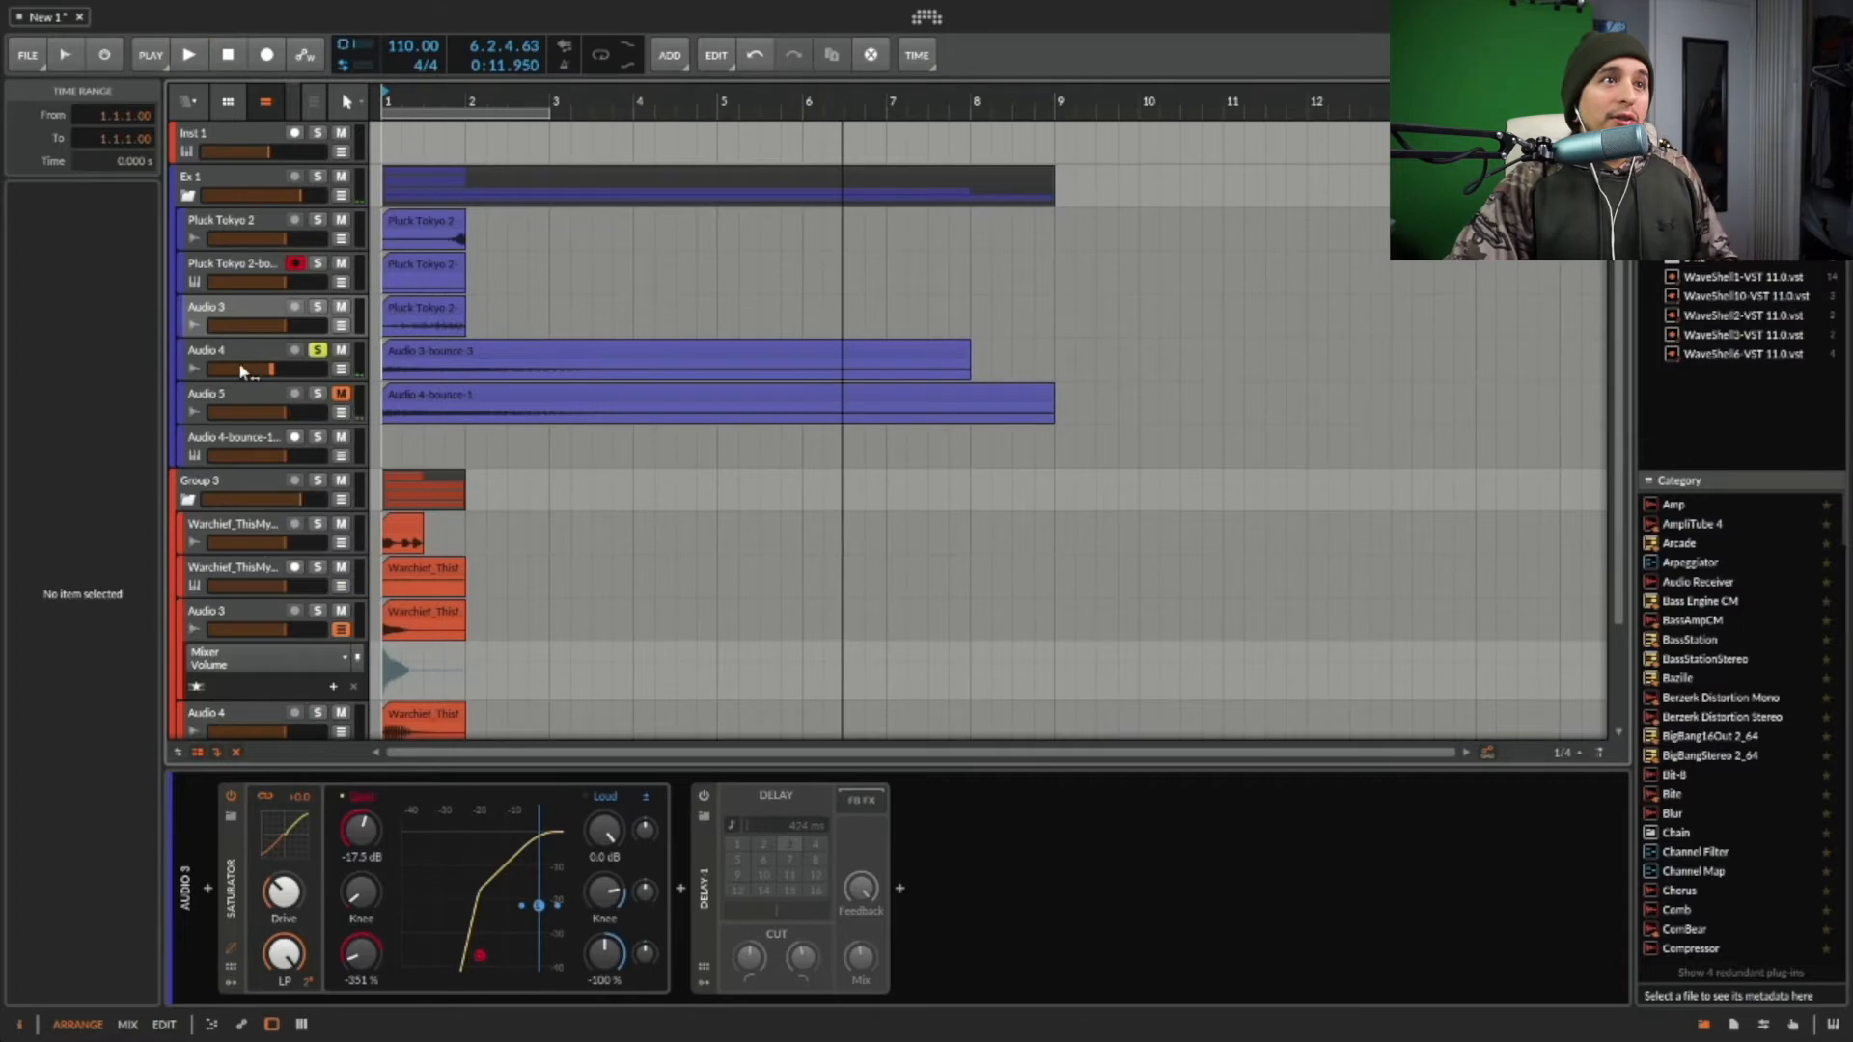
- Open the Audio 4-bounce-1 Sampler track at the end of the Ex 1 group and toggle its solo
left_click(251, 445)
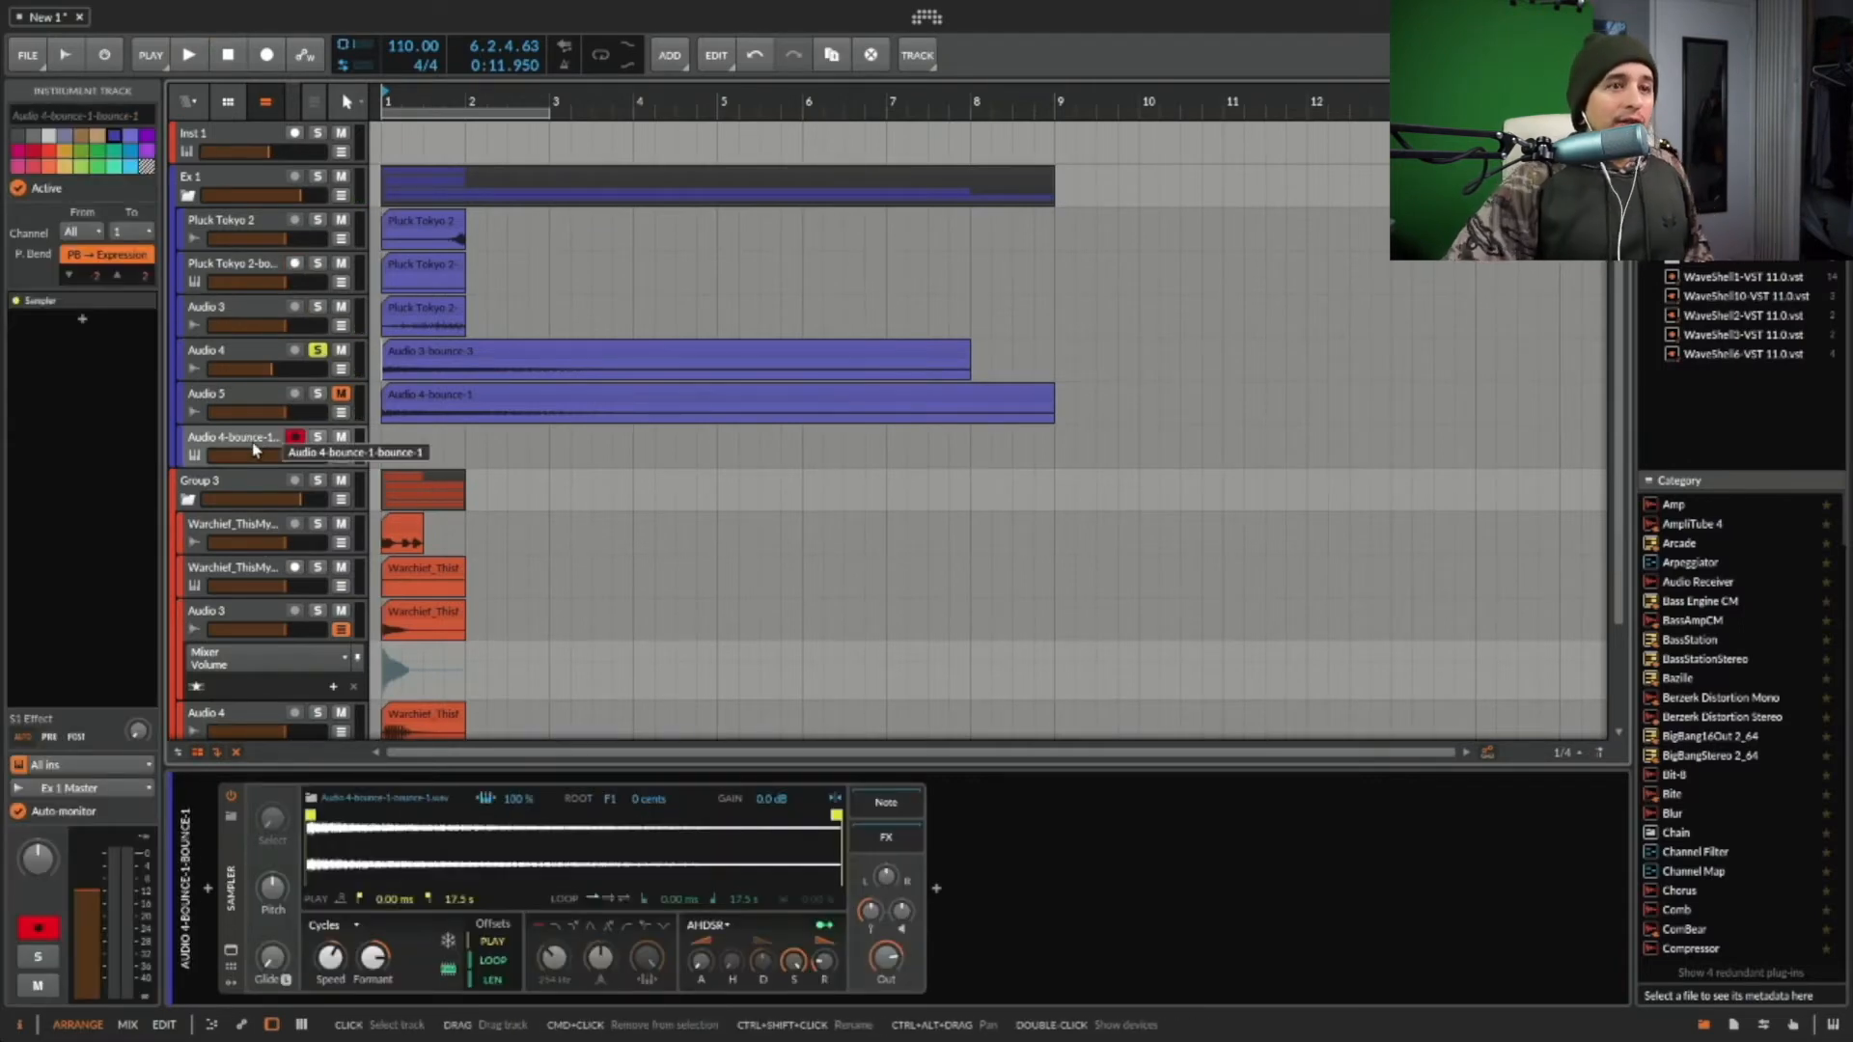
left_click(317, 438)
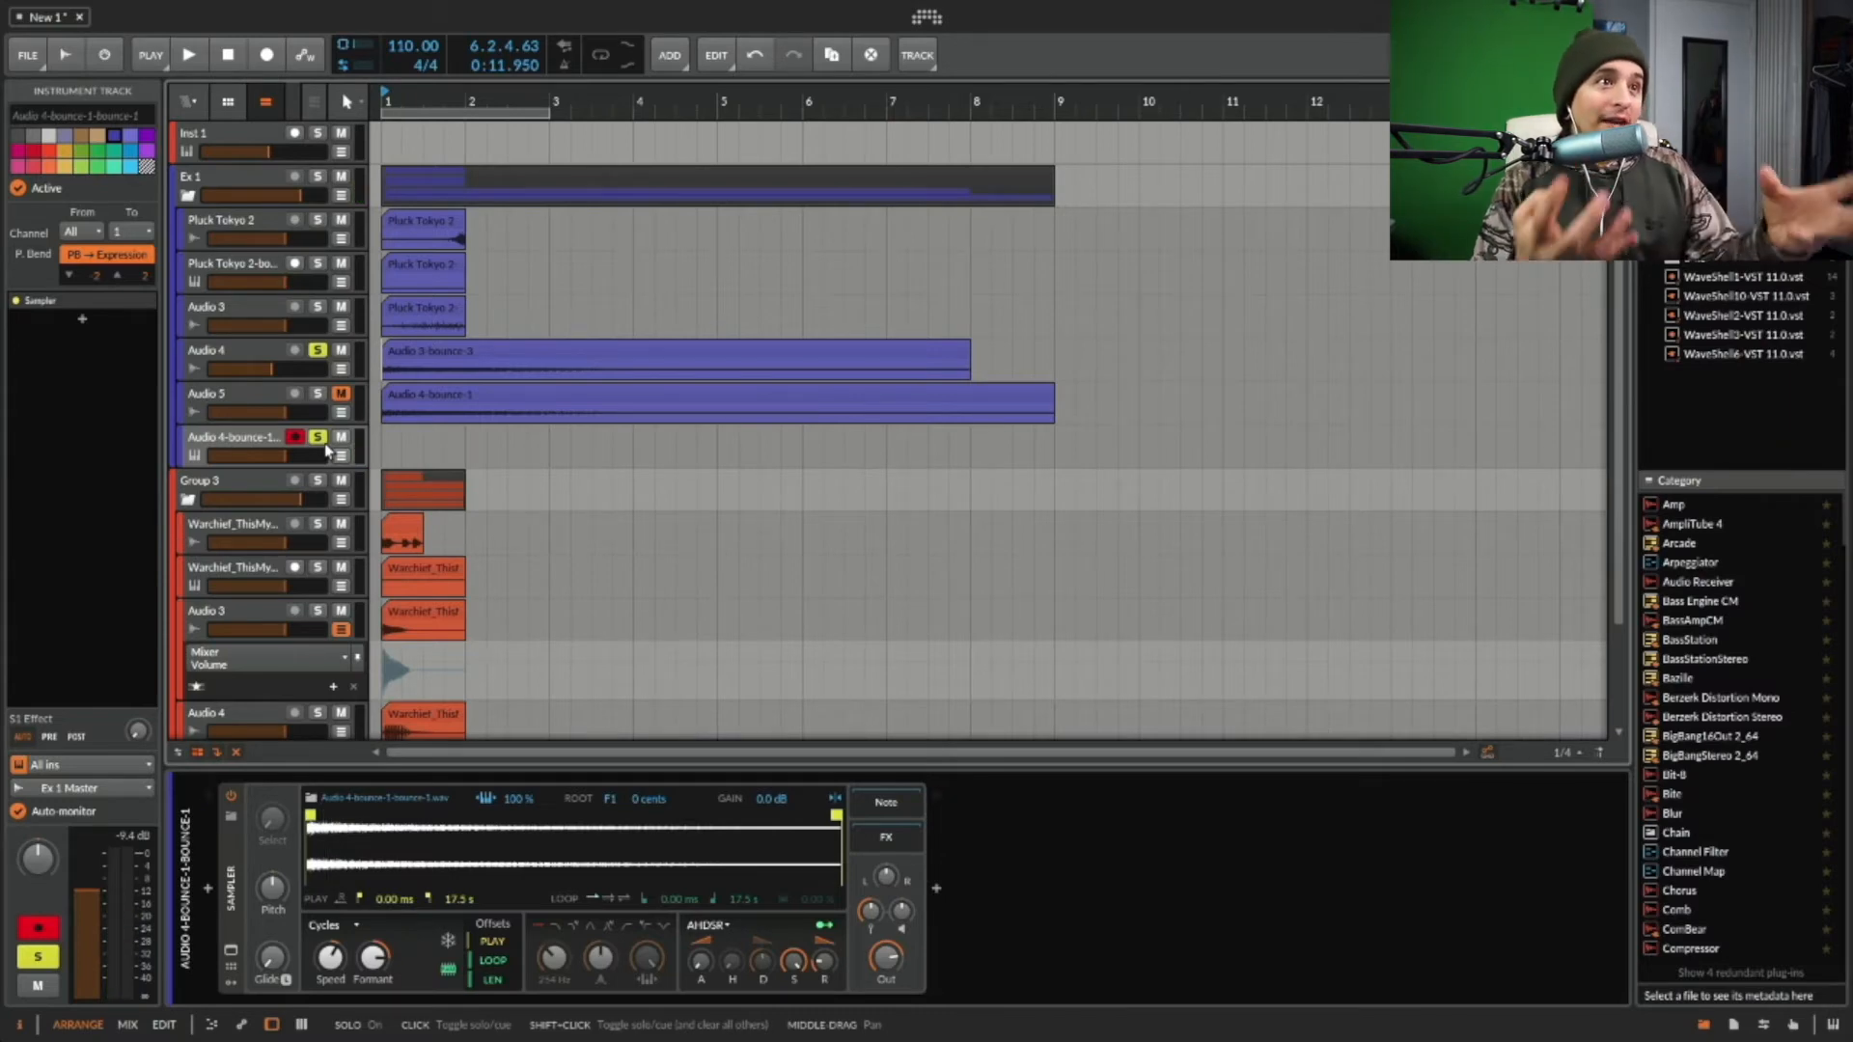
left_click(318, 439)
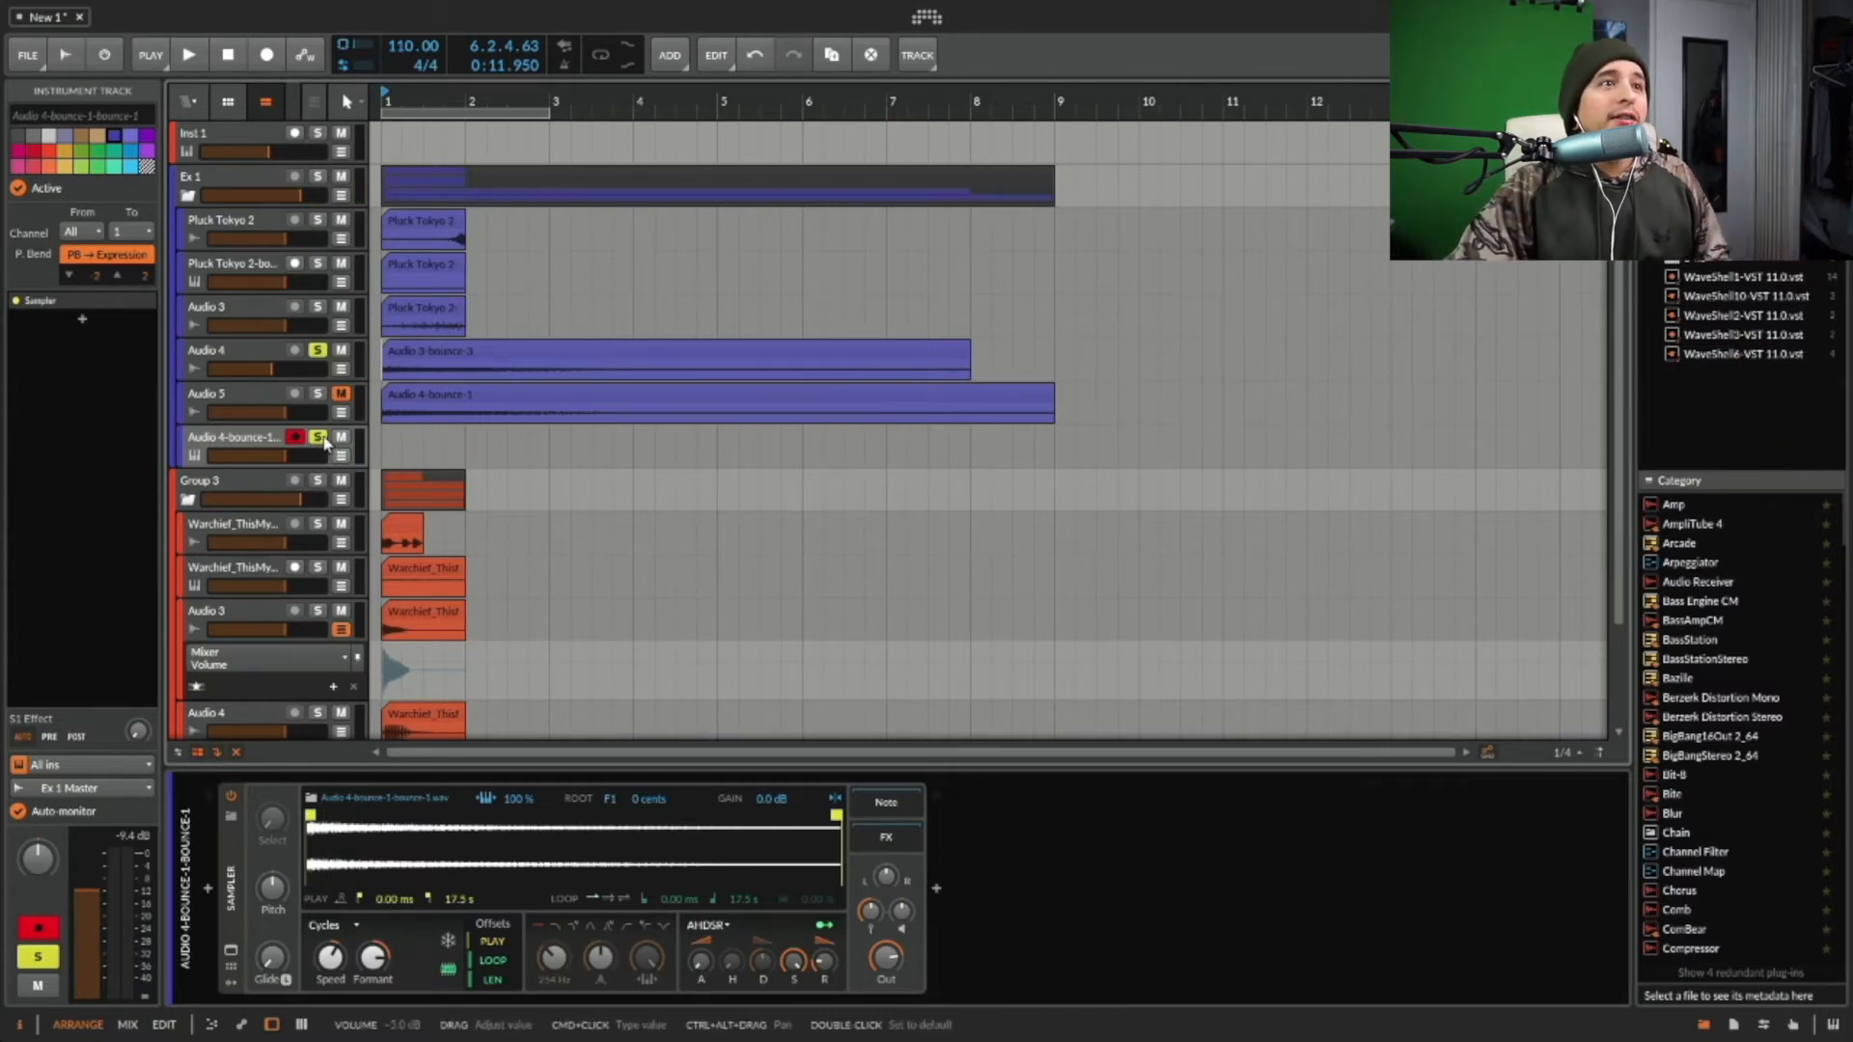
- Reverse the clip on the Pluck Tokyo 2 audio track back to forward, solo the track and play it briefly
left_click(425, 227)
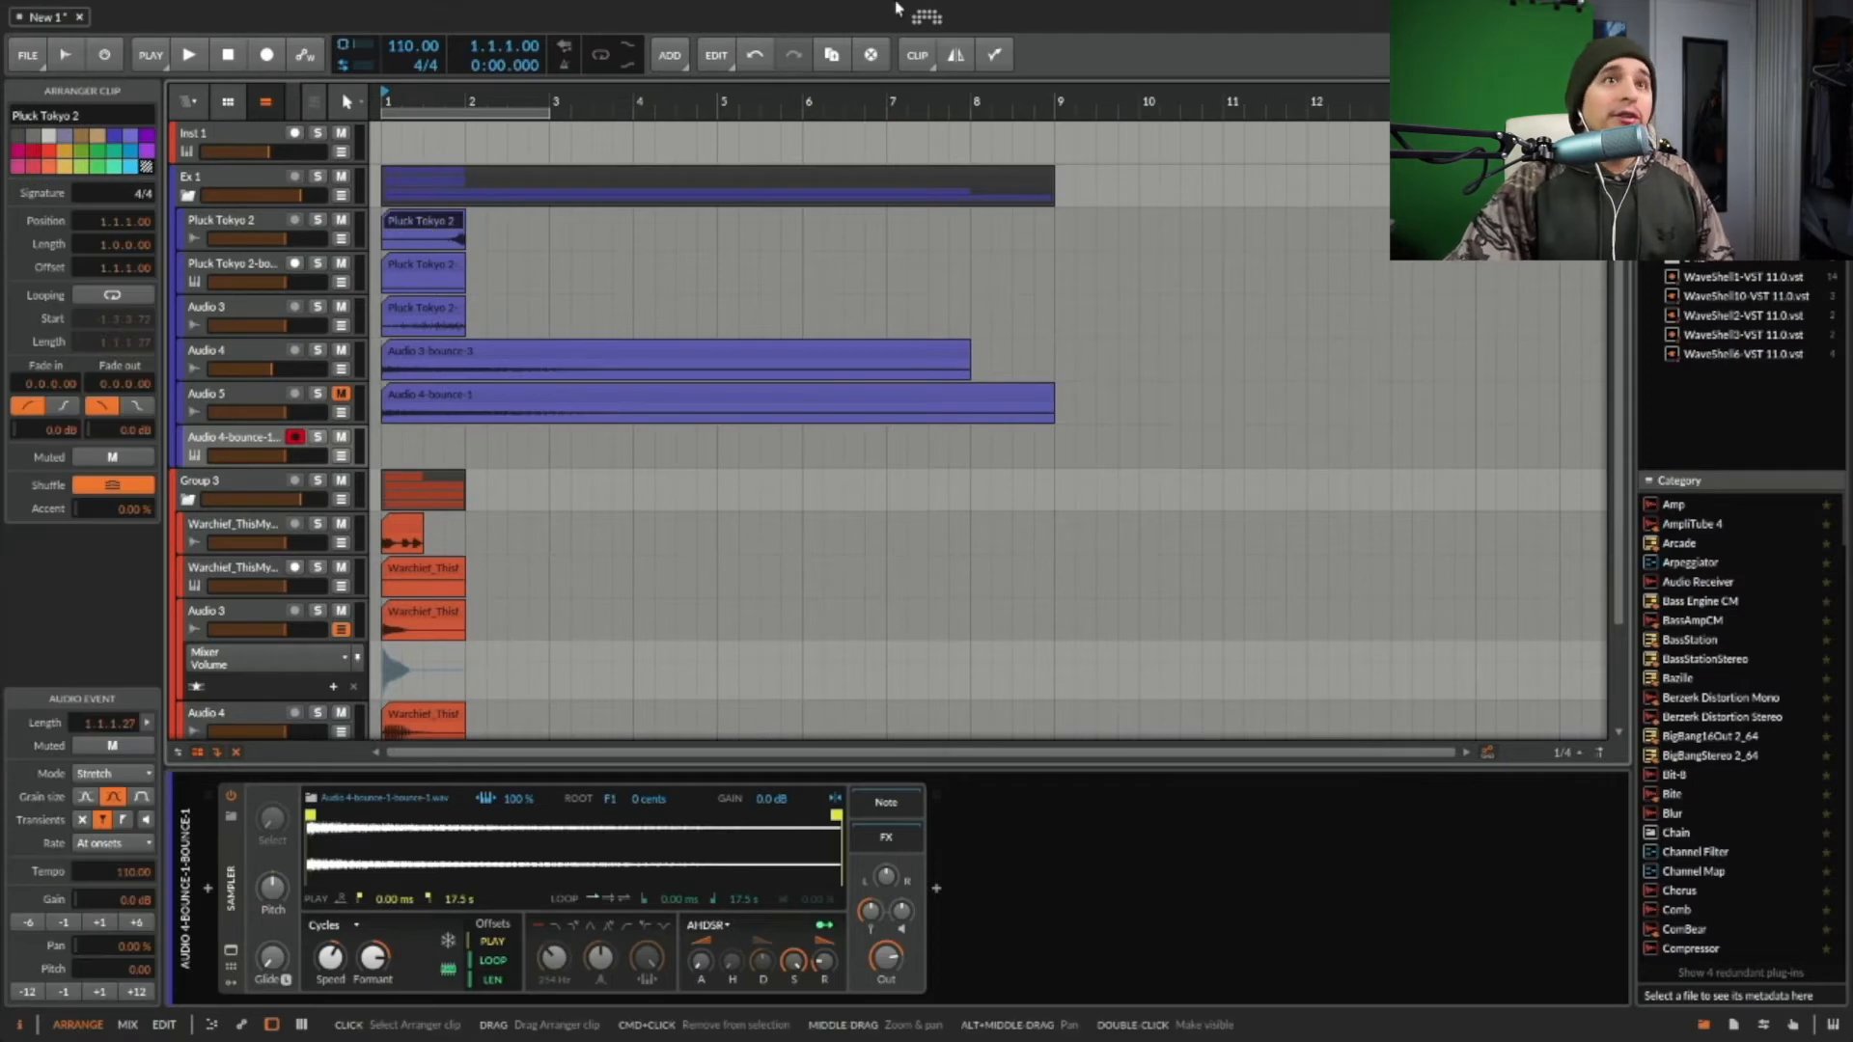
left_click(319, 220)
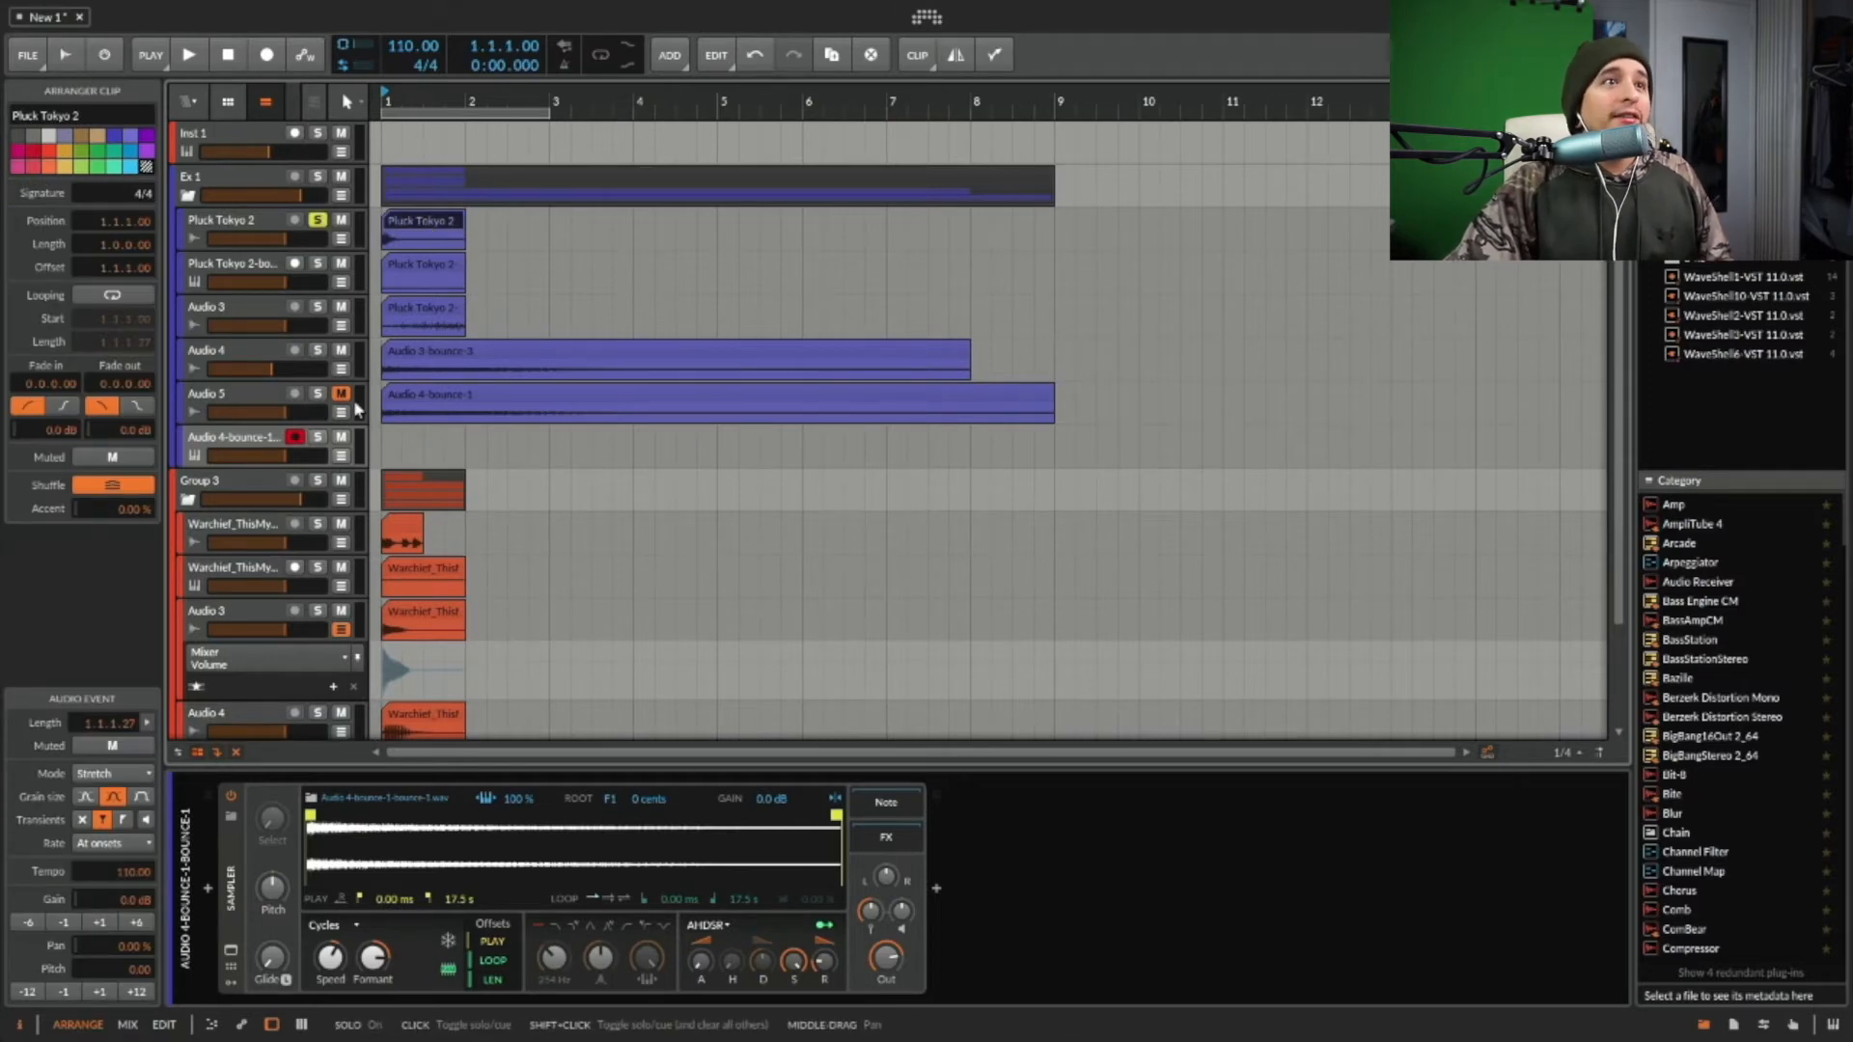
key("space")
key("space")
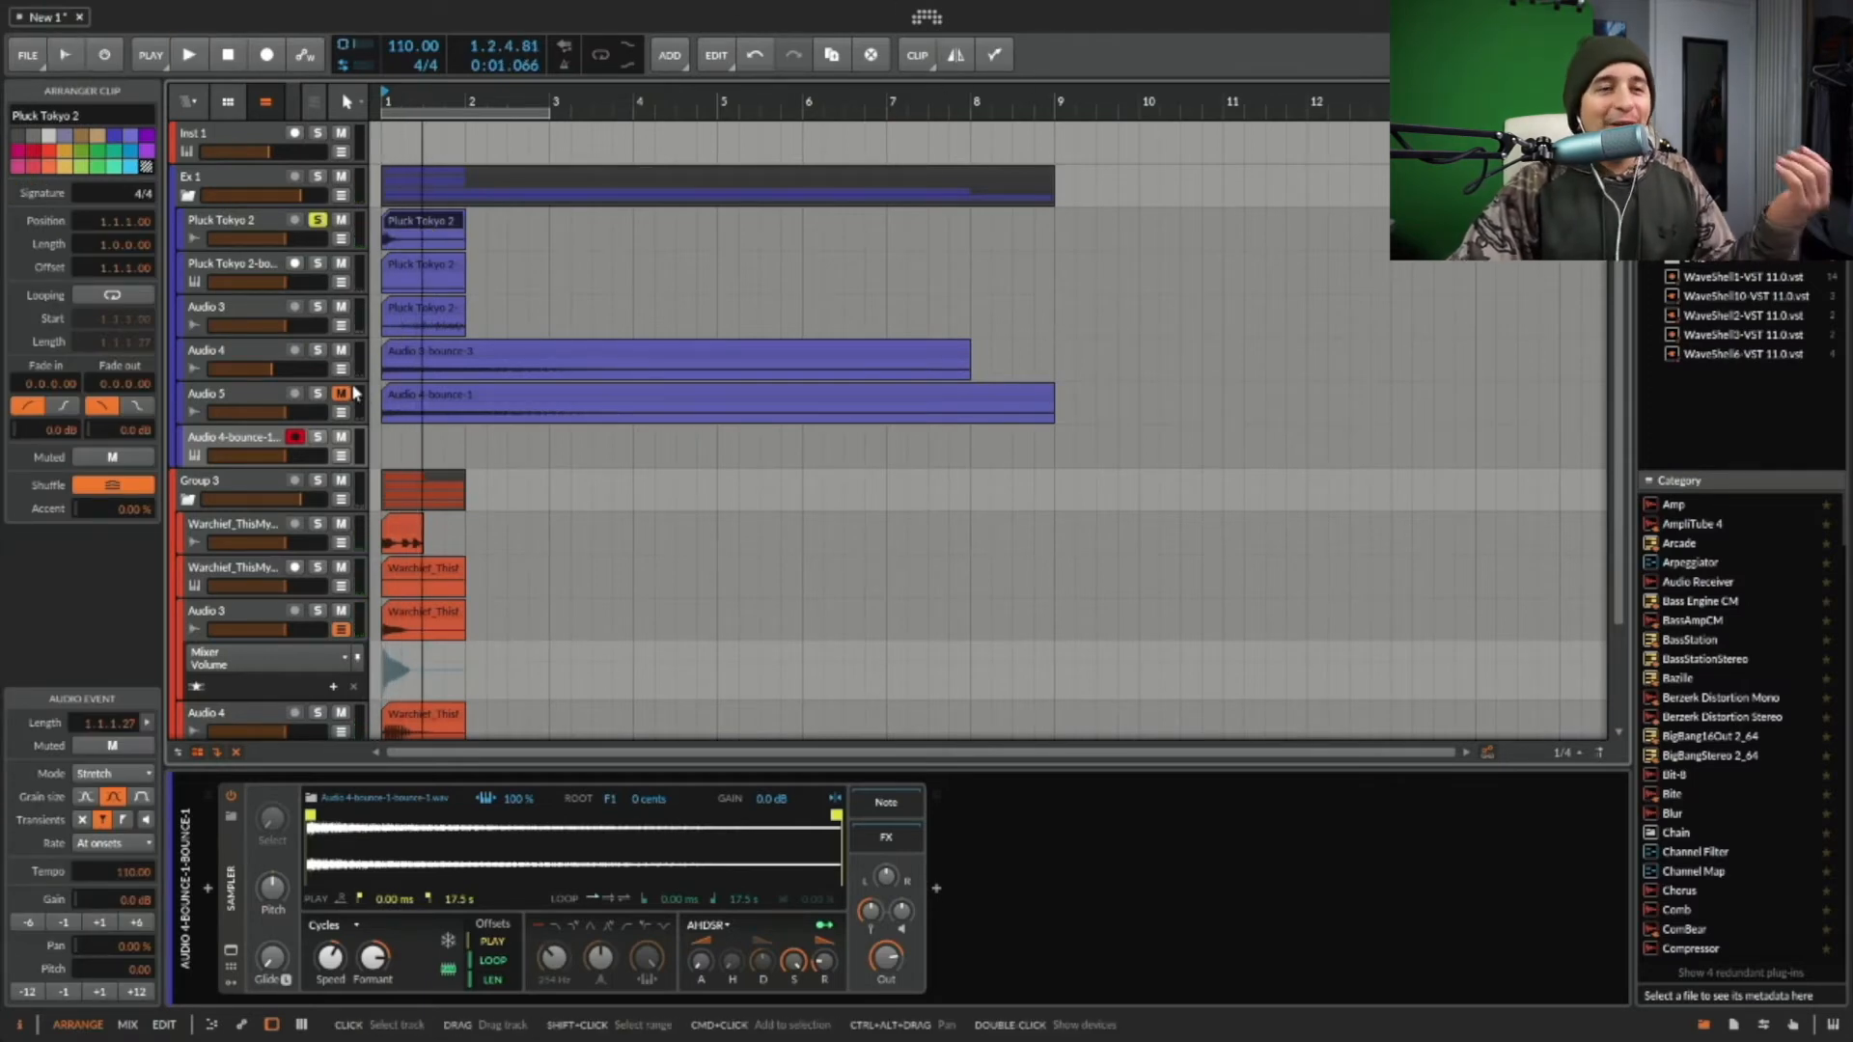
- Solo the original Warchief audio loop track in Group 3 and play it from the start
left_click(318, 523)
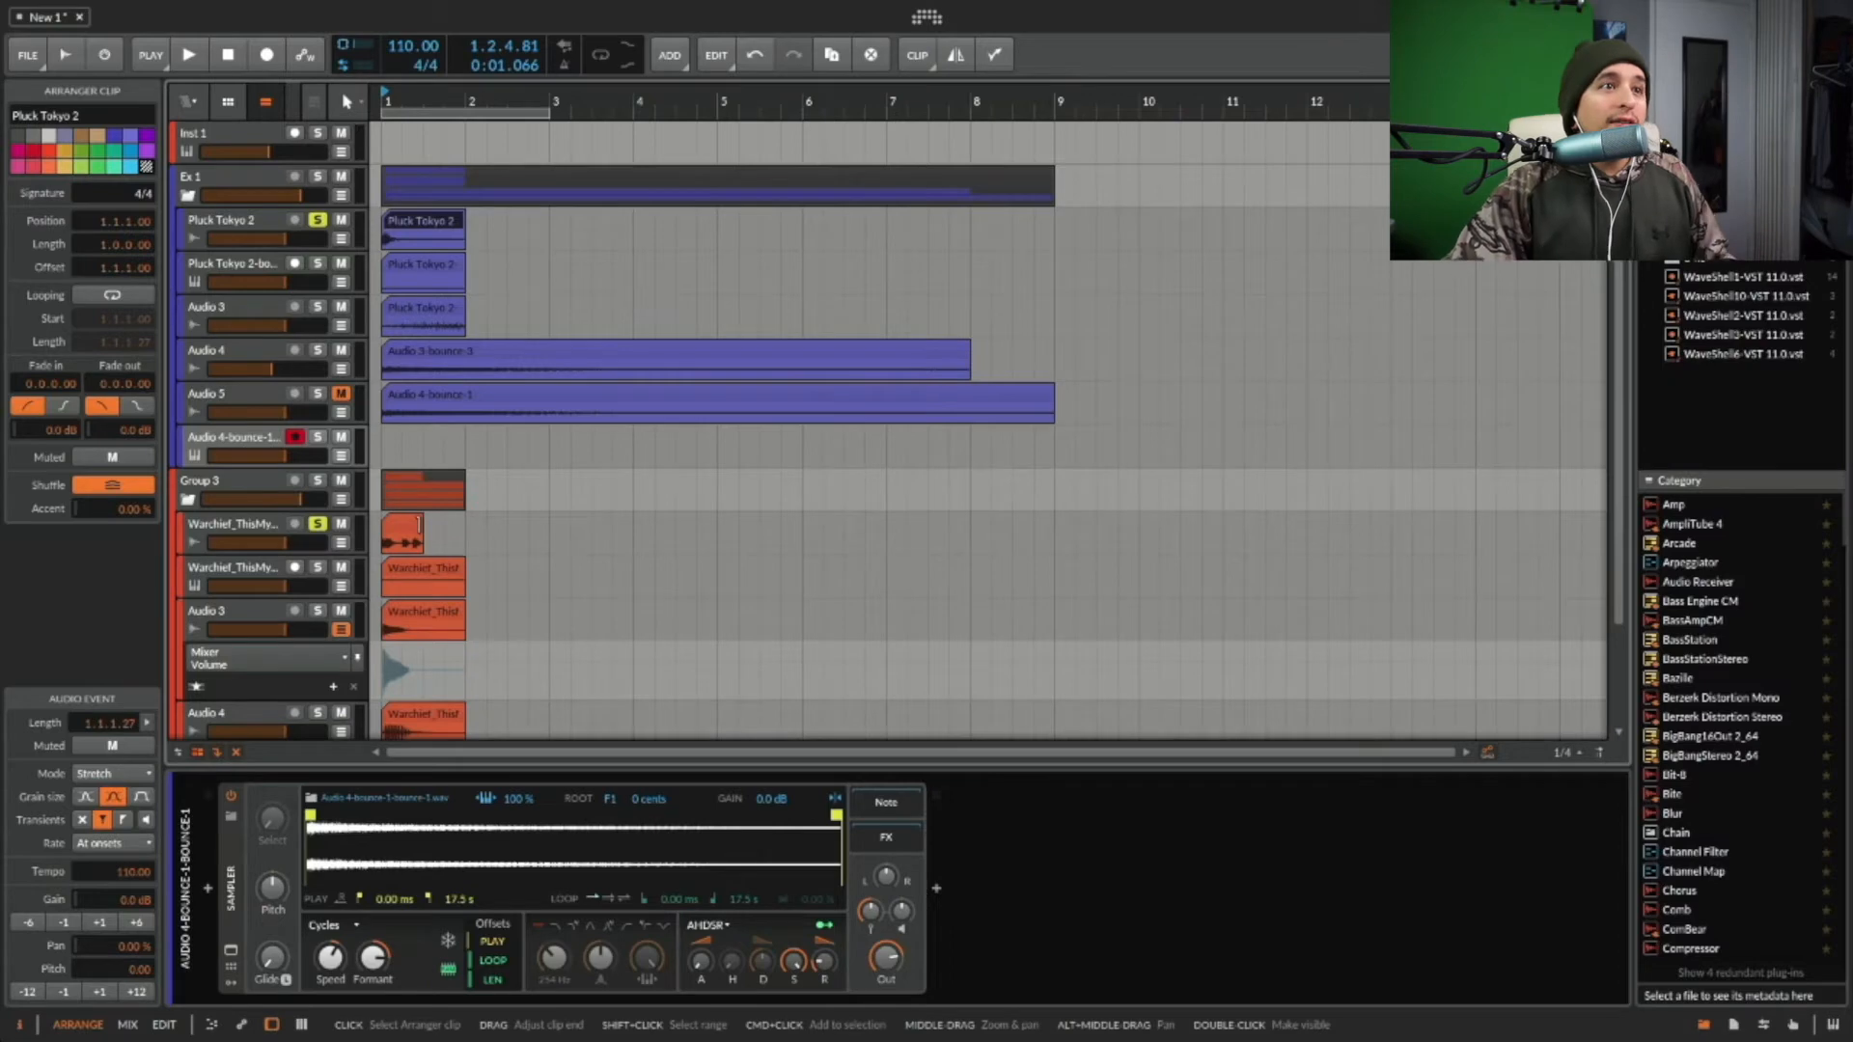
left_click(512, 543)
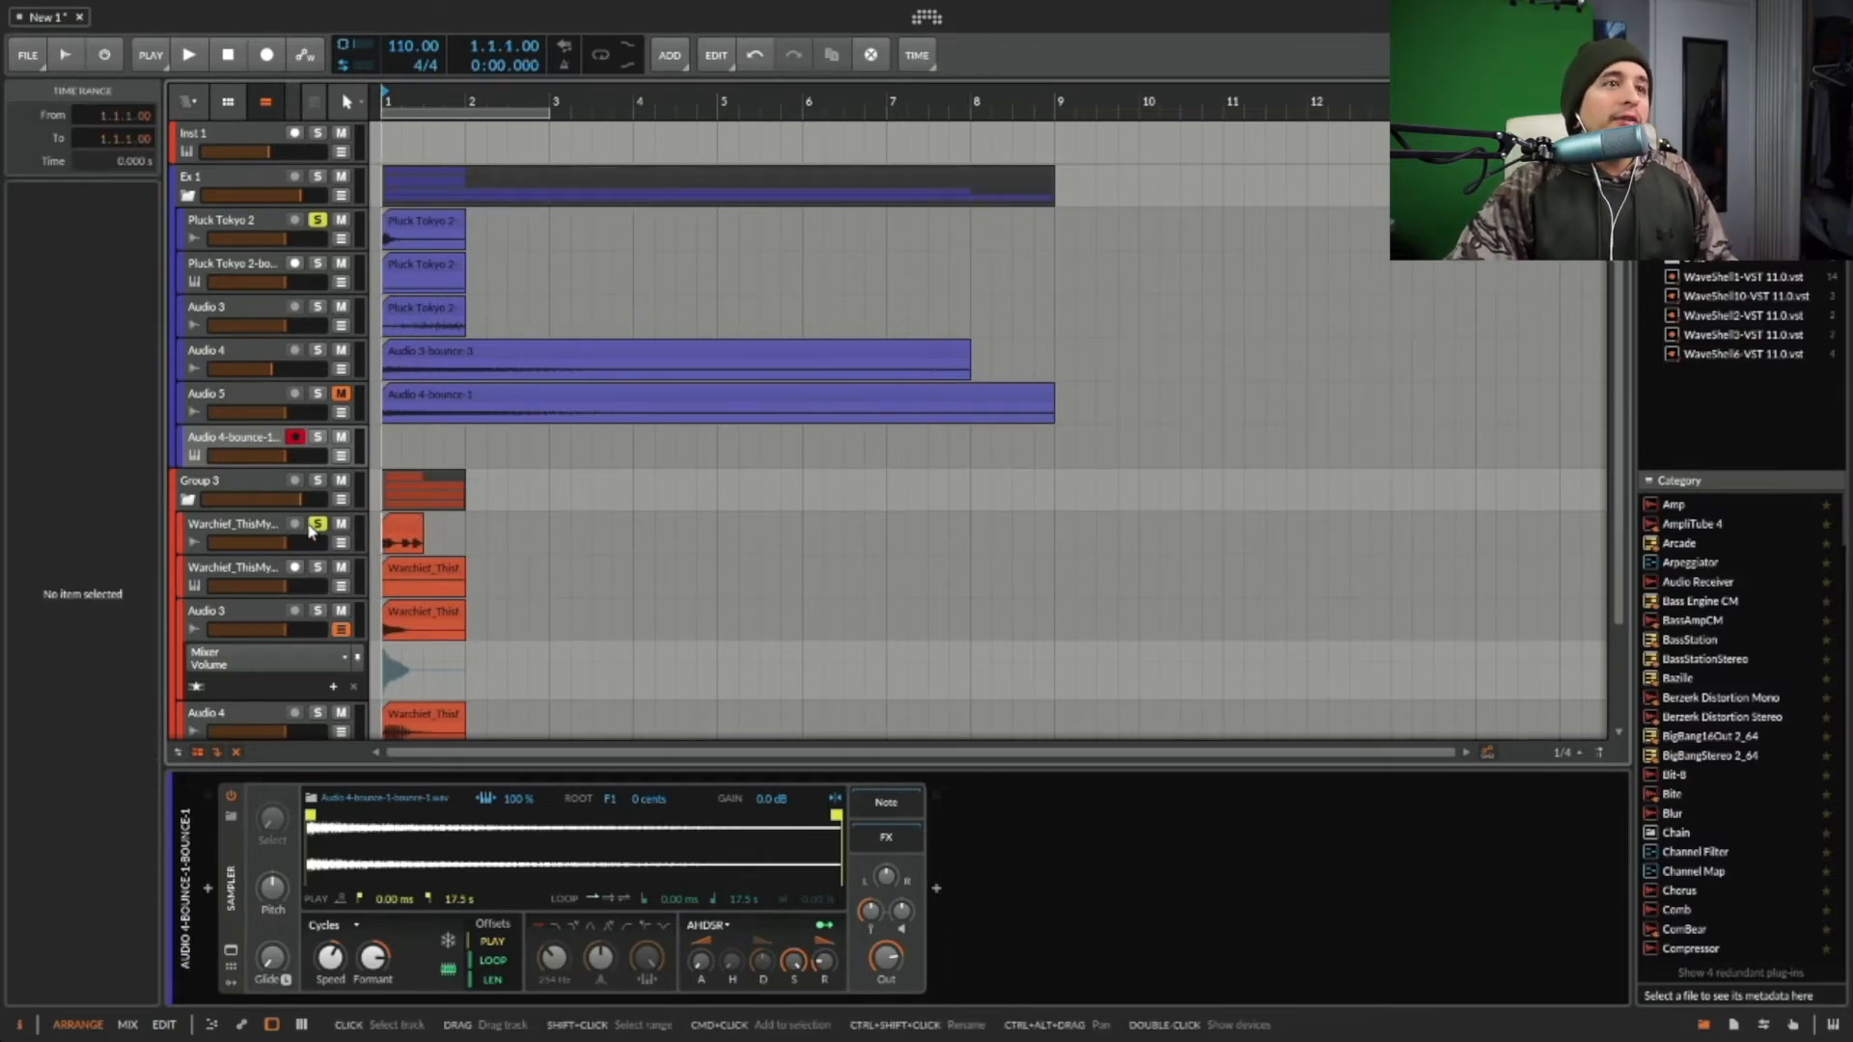
key("space")
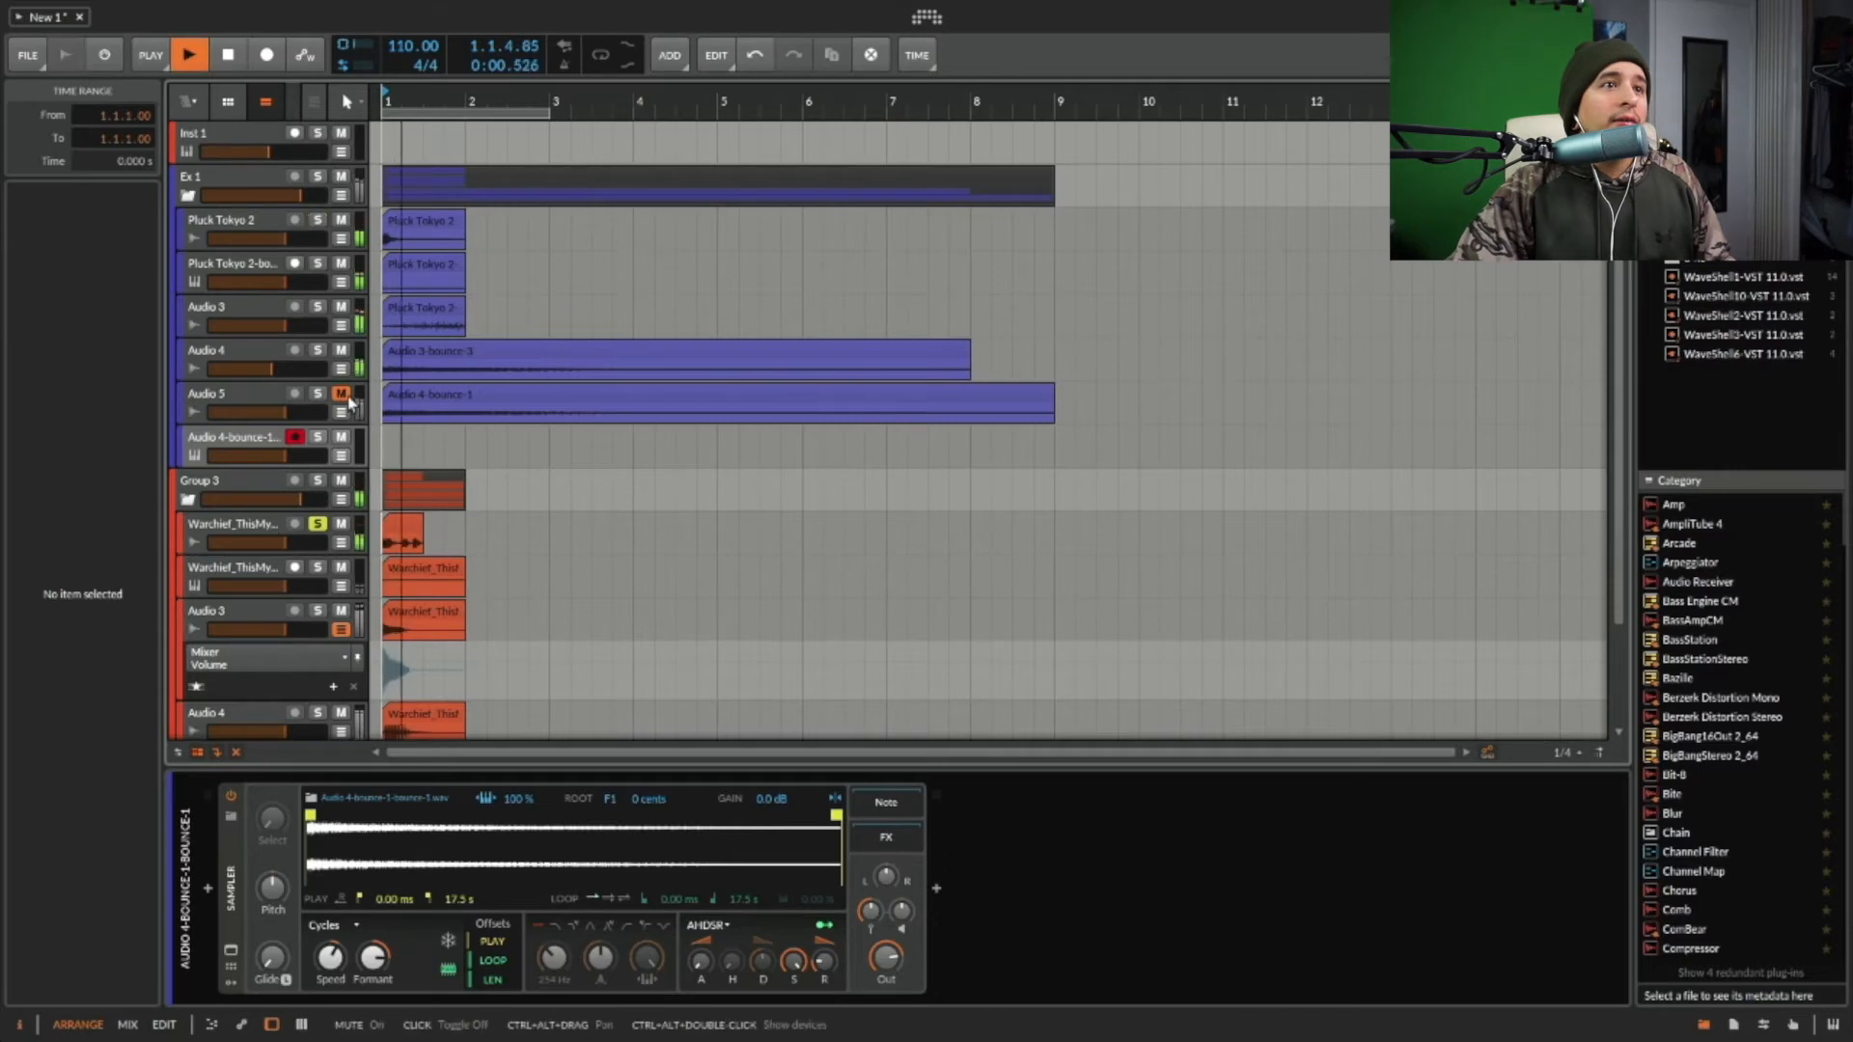
key("space")
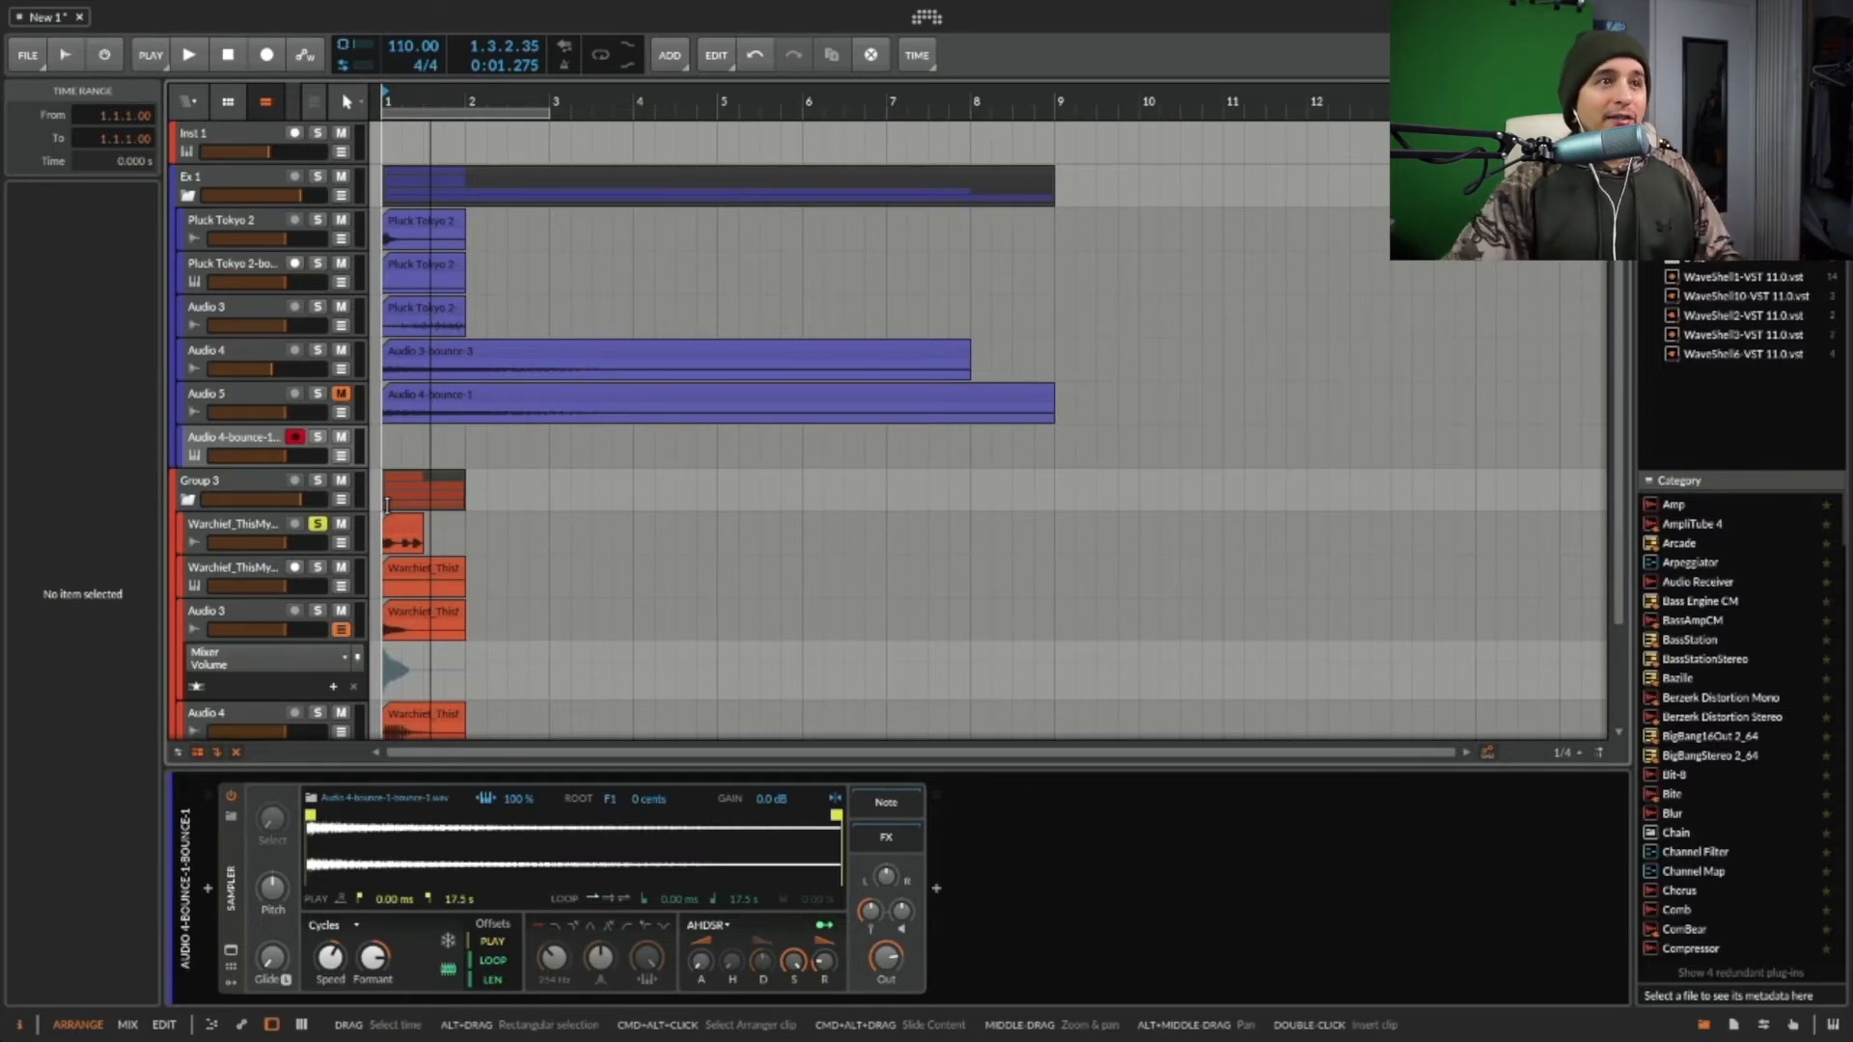
- Solo the Warchief Sampler track in Group 3, switch its Sampler to Cycles mode and try the Speed control
left_click(258, 580)
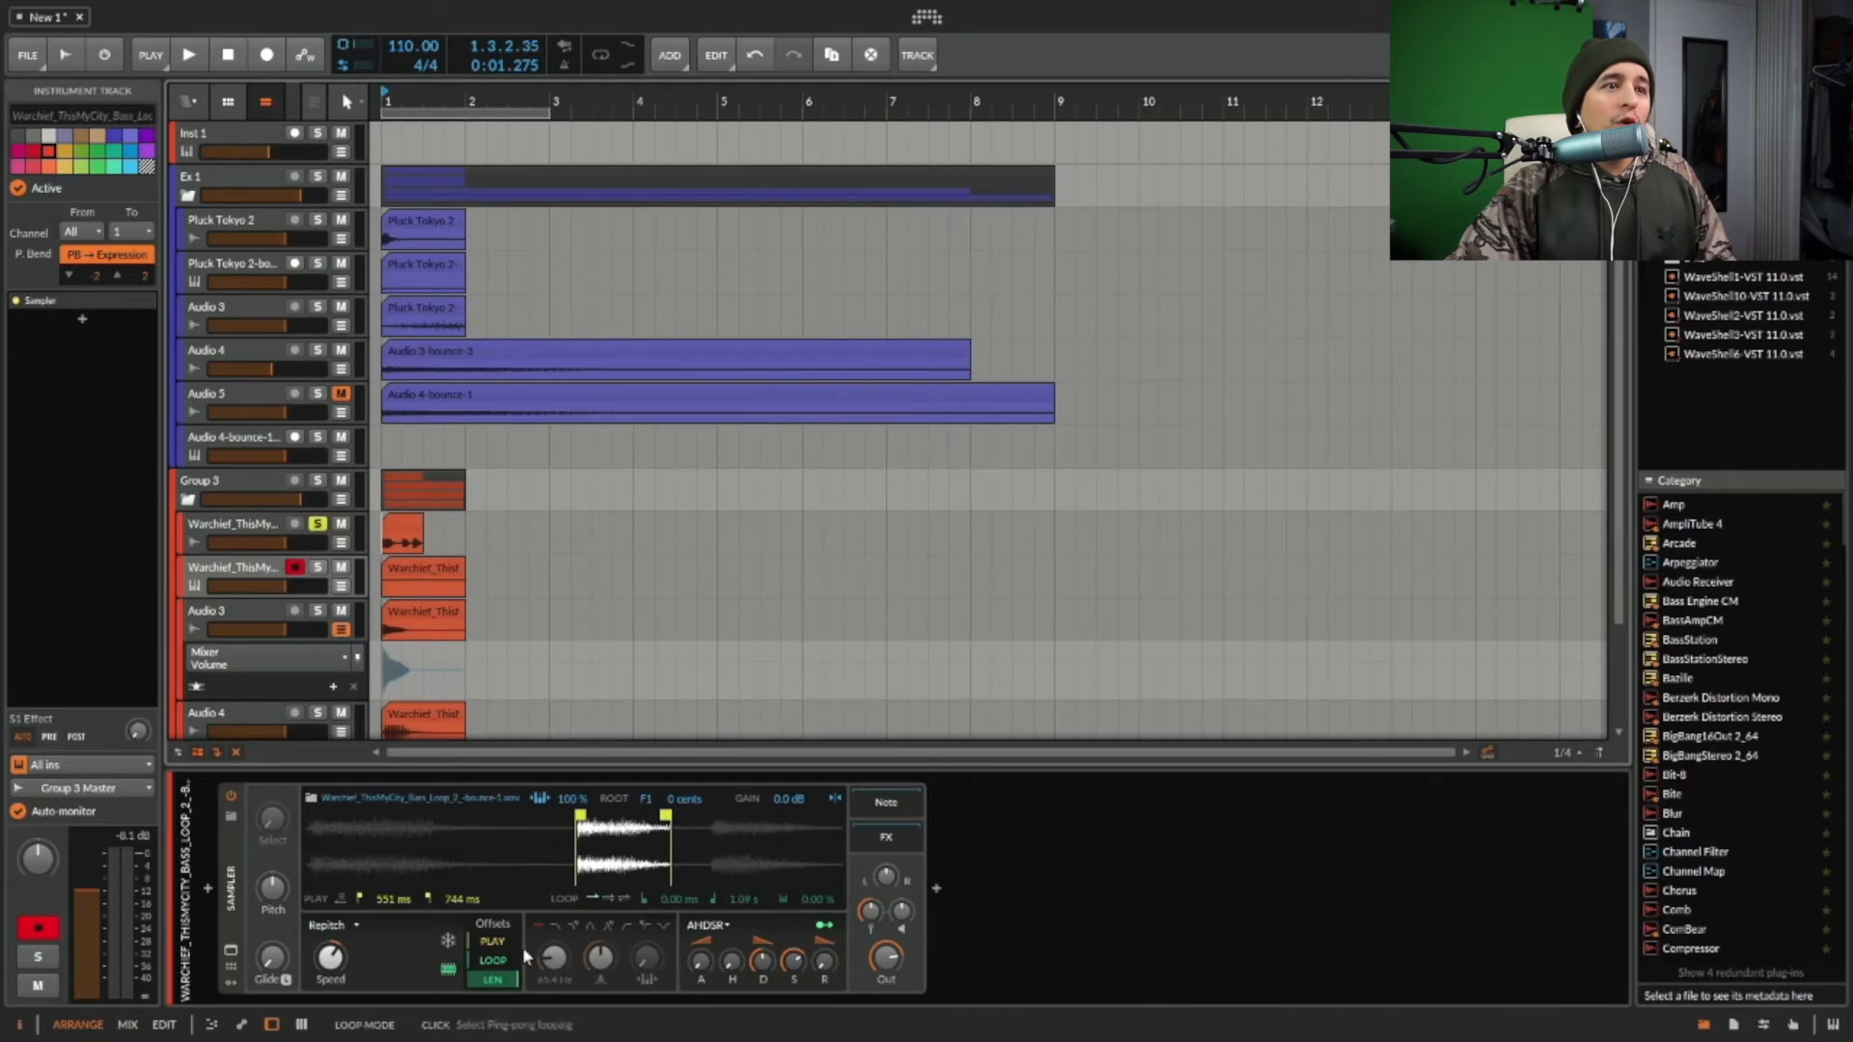
left_click(403, 932)
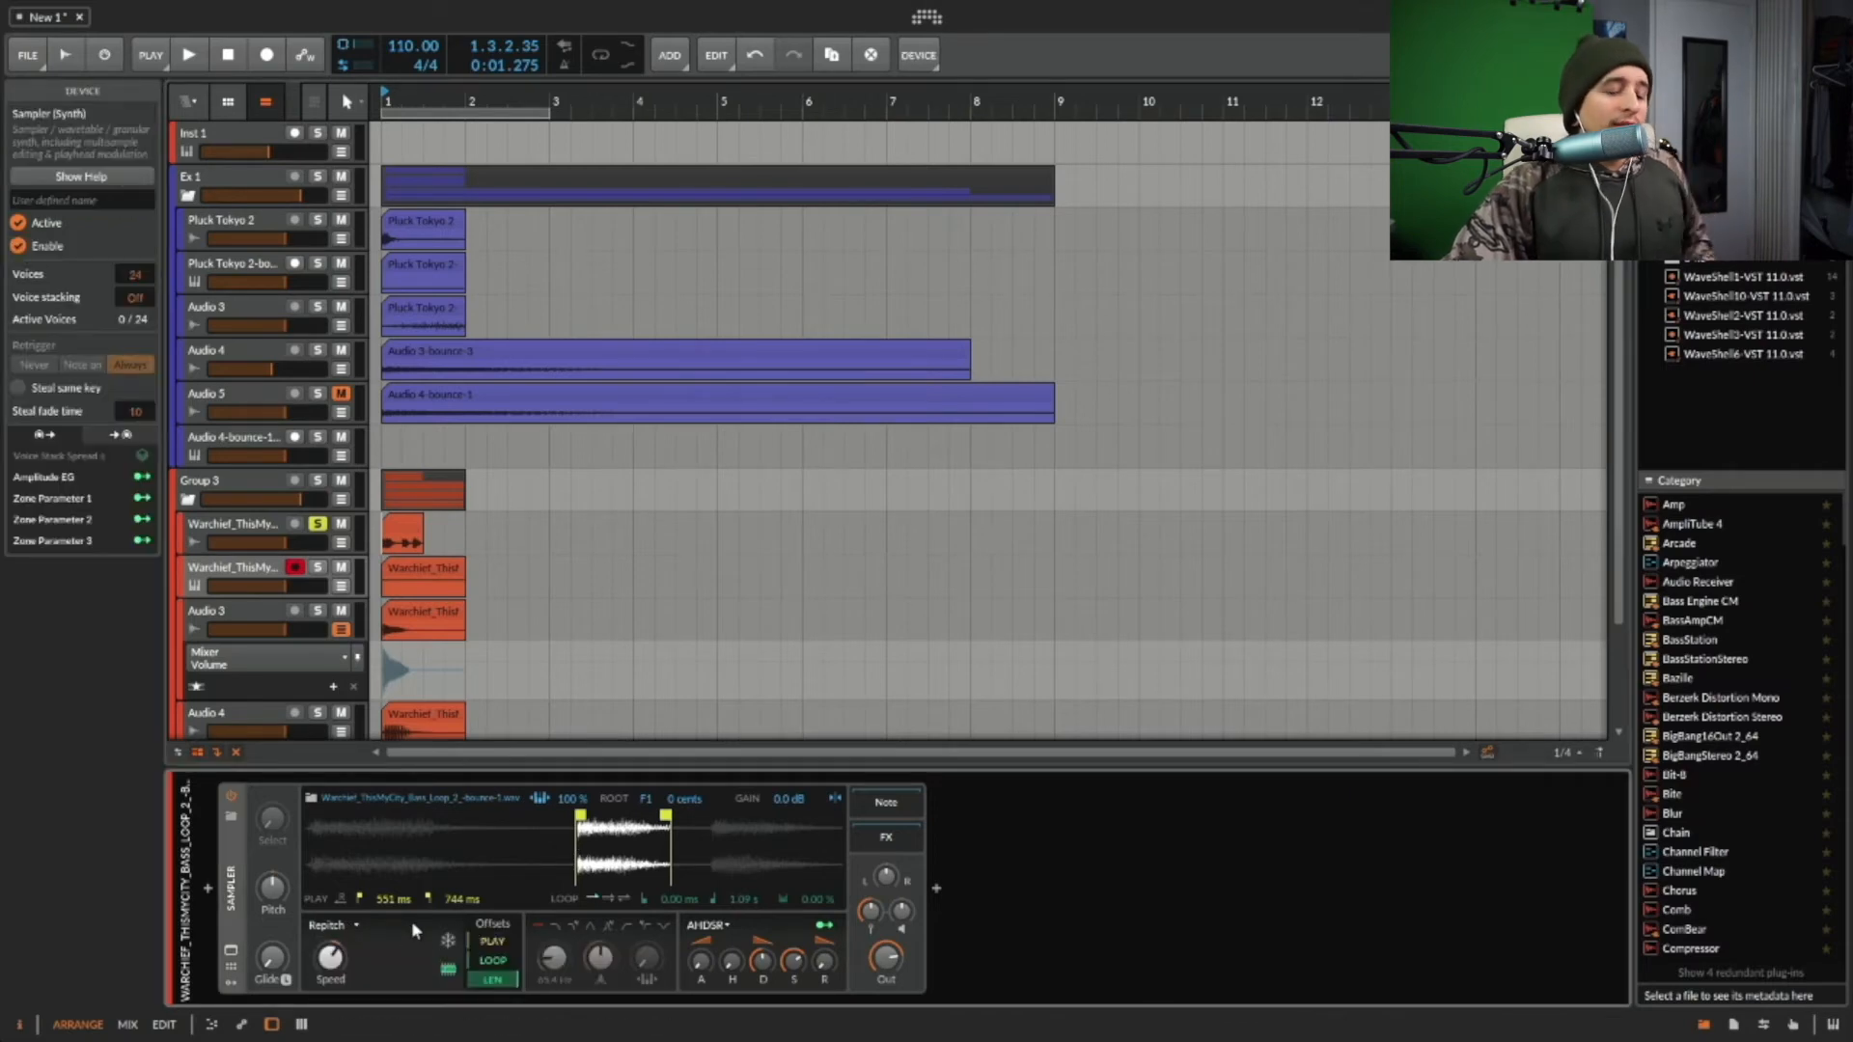
left_click(318, 567)
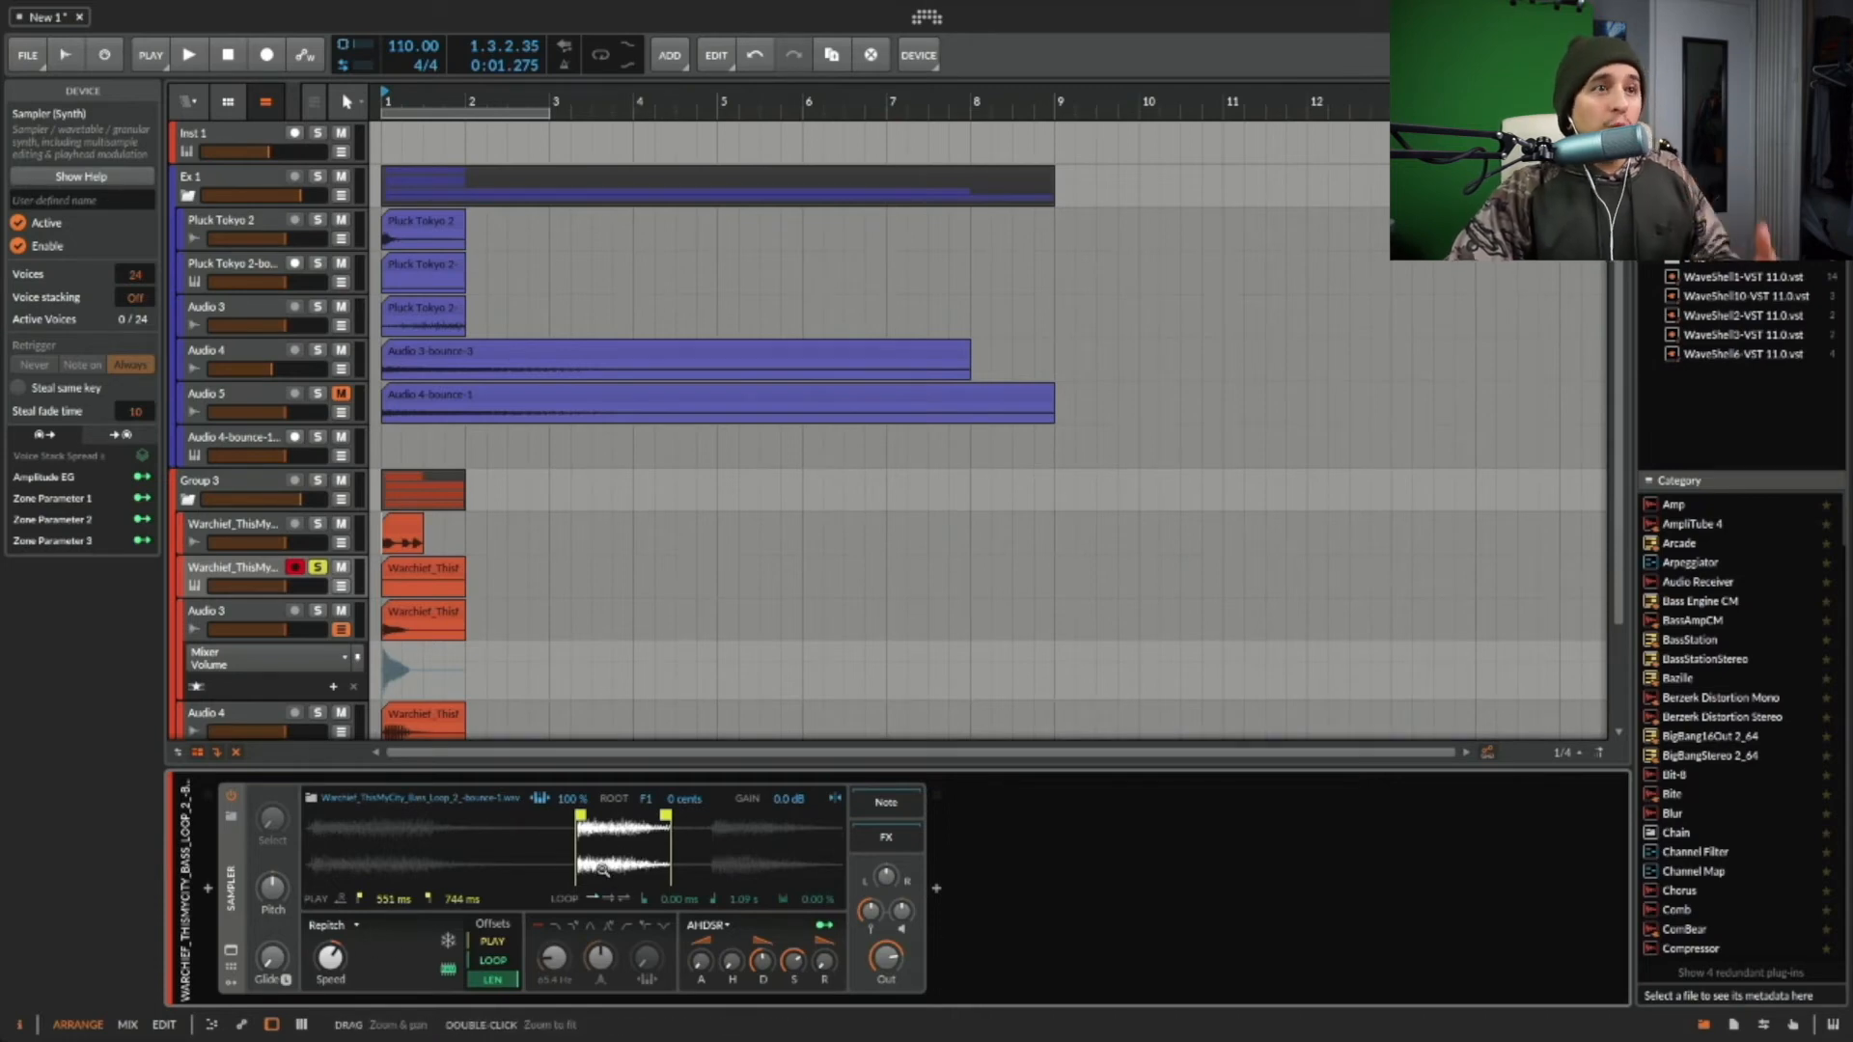
left_click(328, 924)
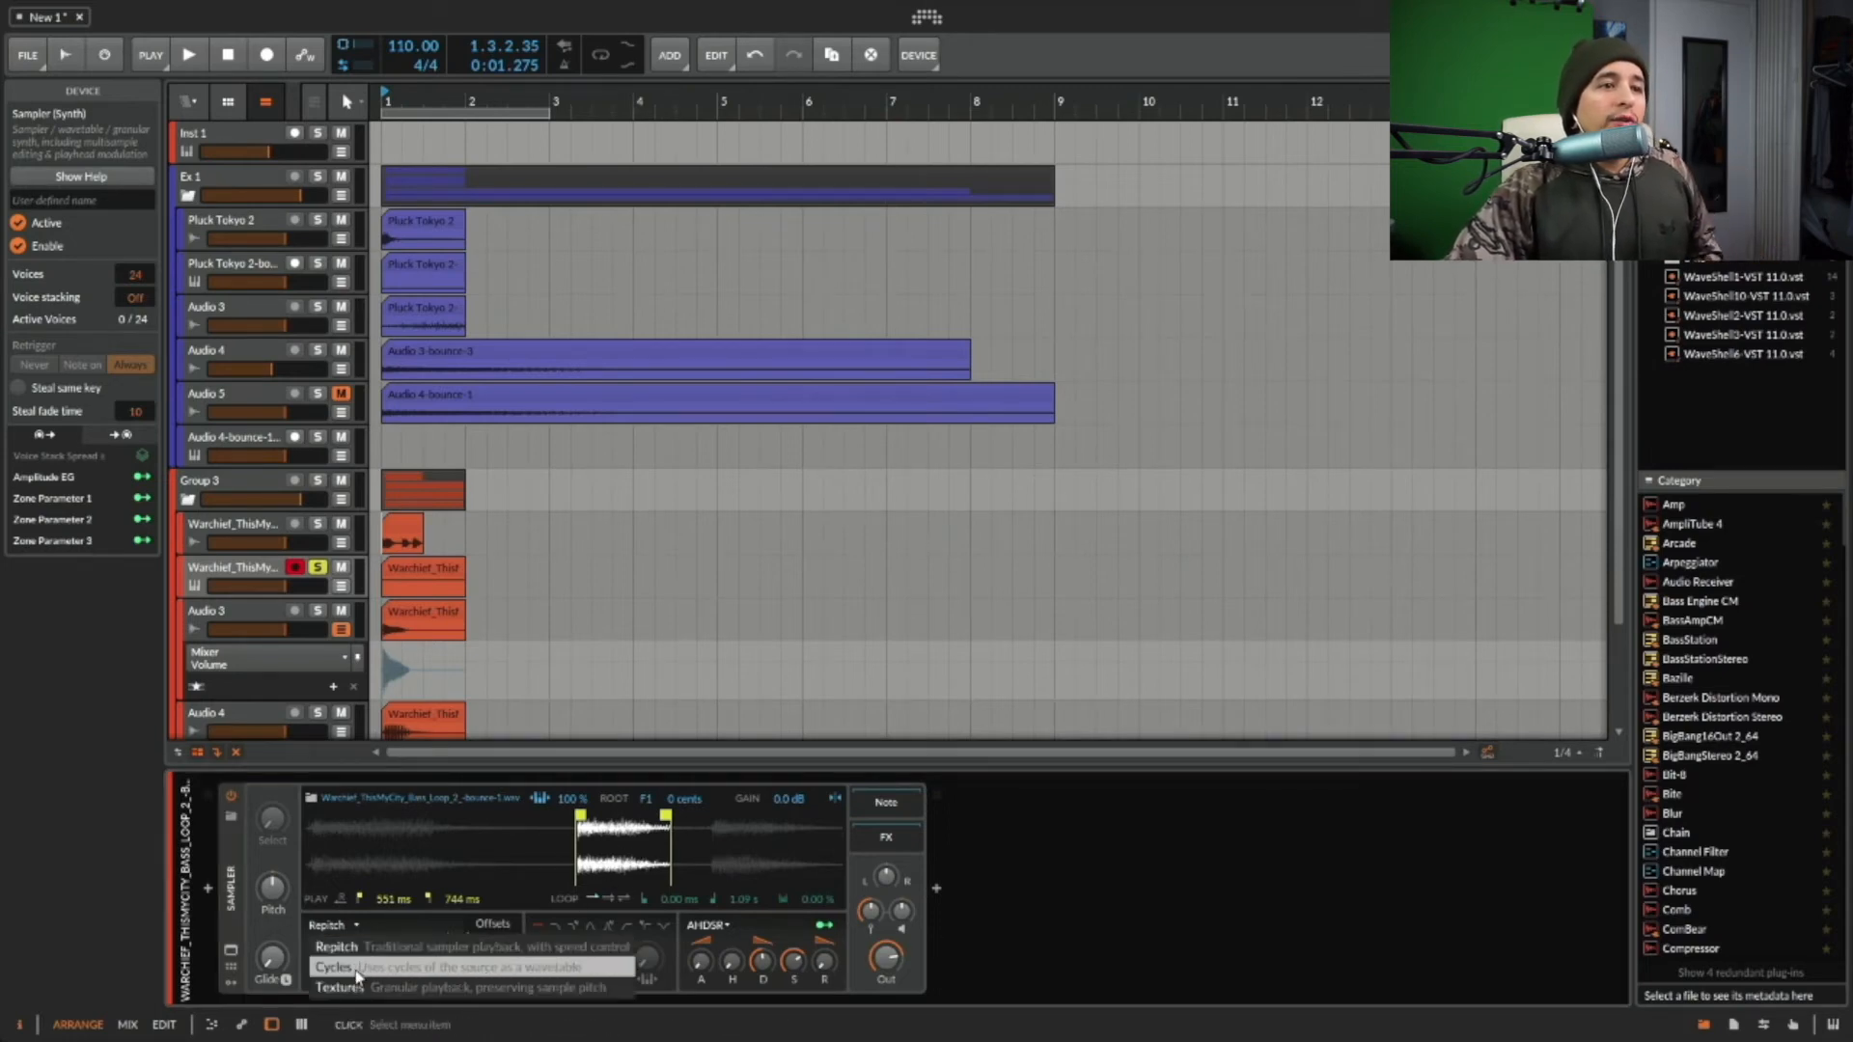
left_click(356, 975)
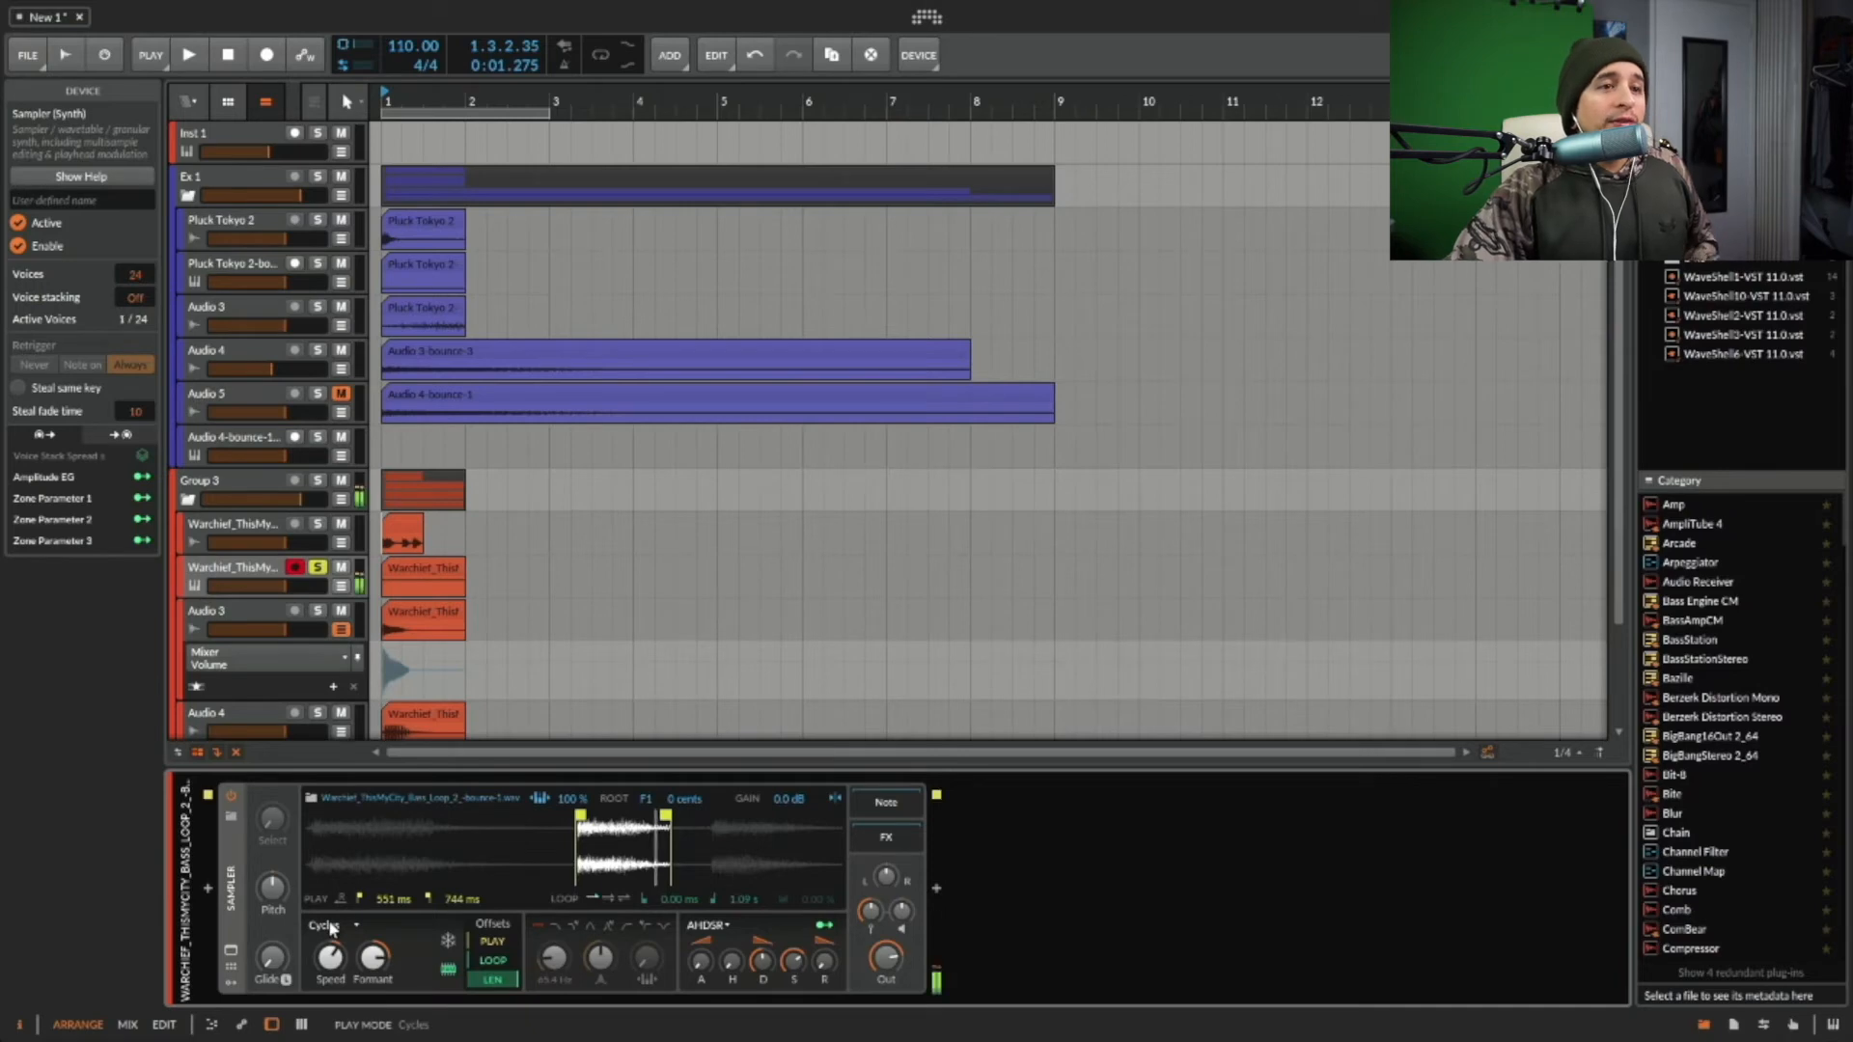
left_click_drag(330, 957, 337, 965)
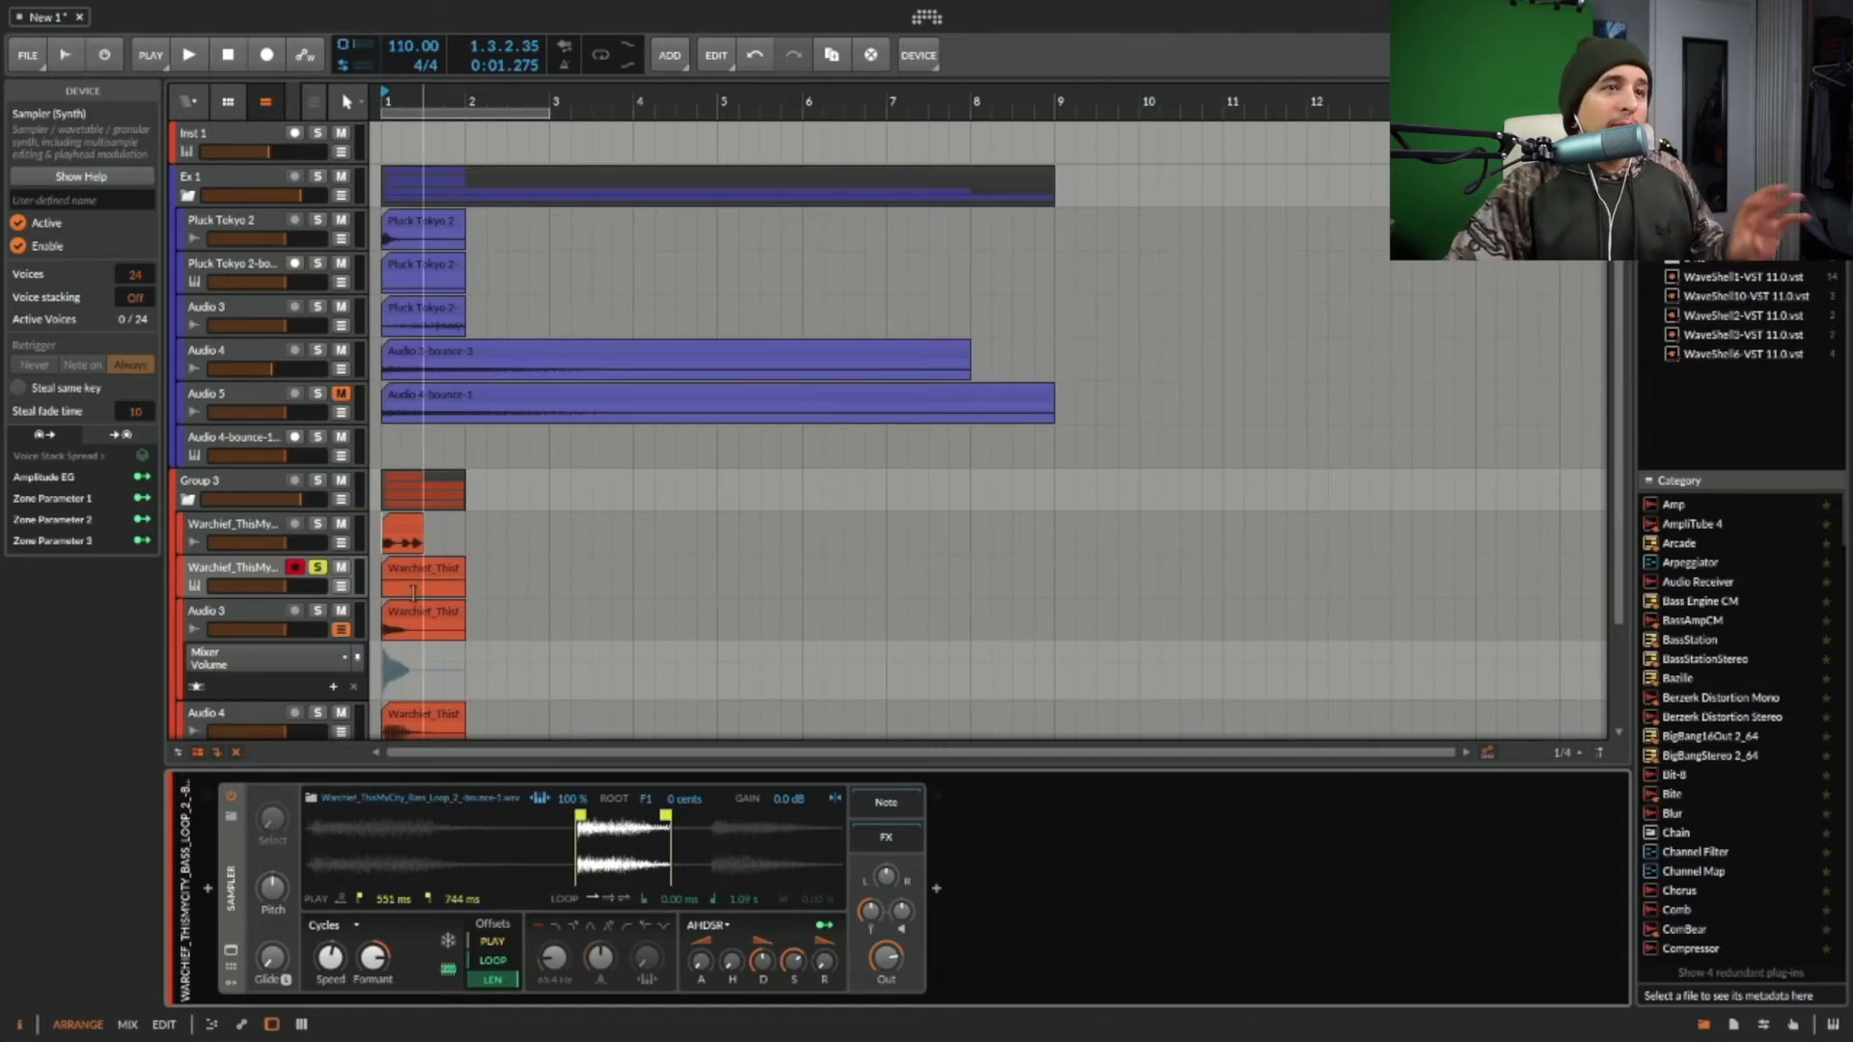
- Solo Group 3's Audio 3 track, show its device chain and disable the Comb and Reverb devices
left_click(425, 619)
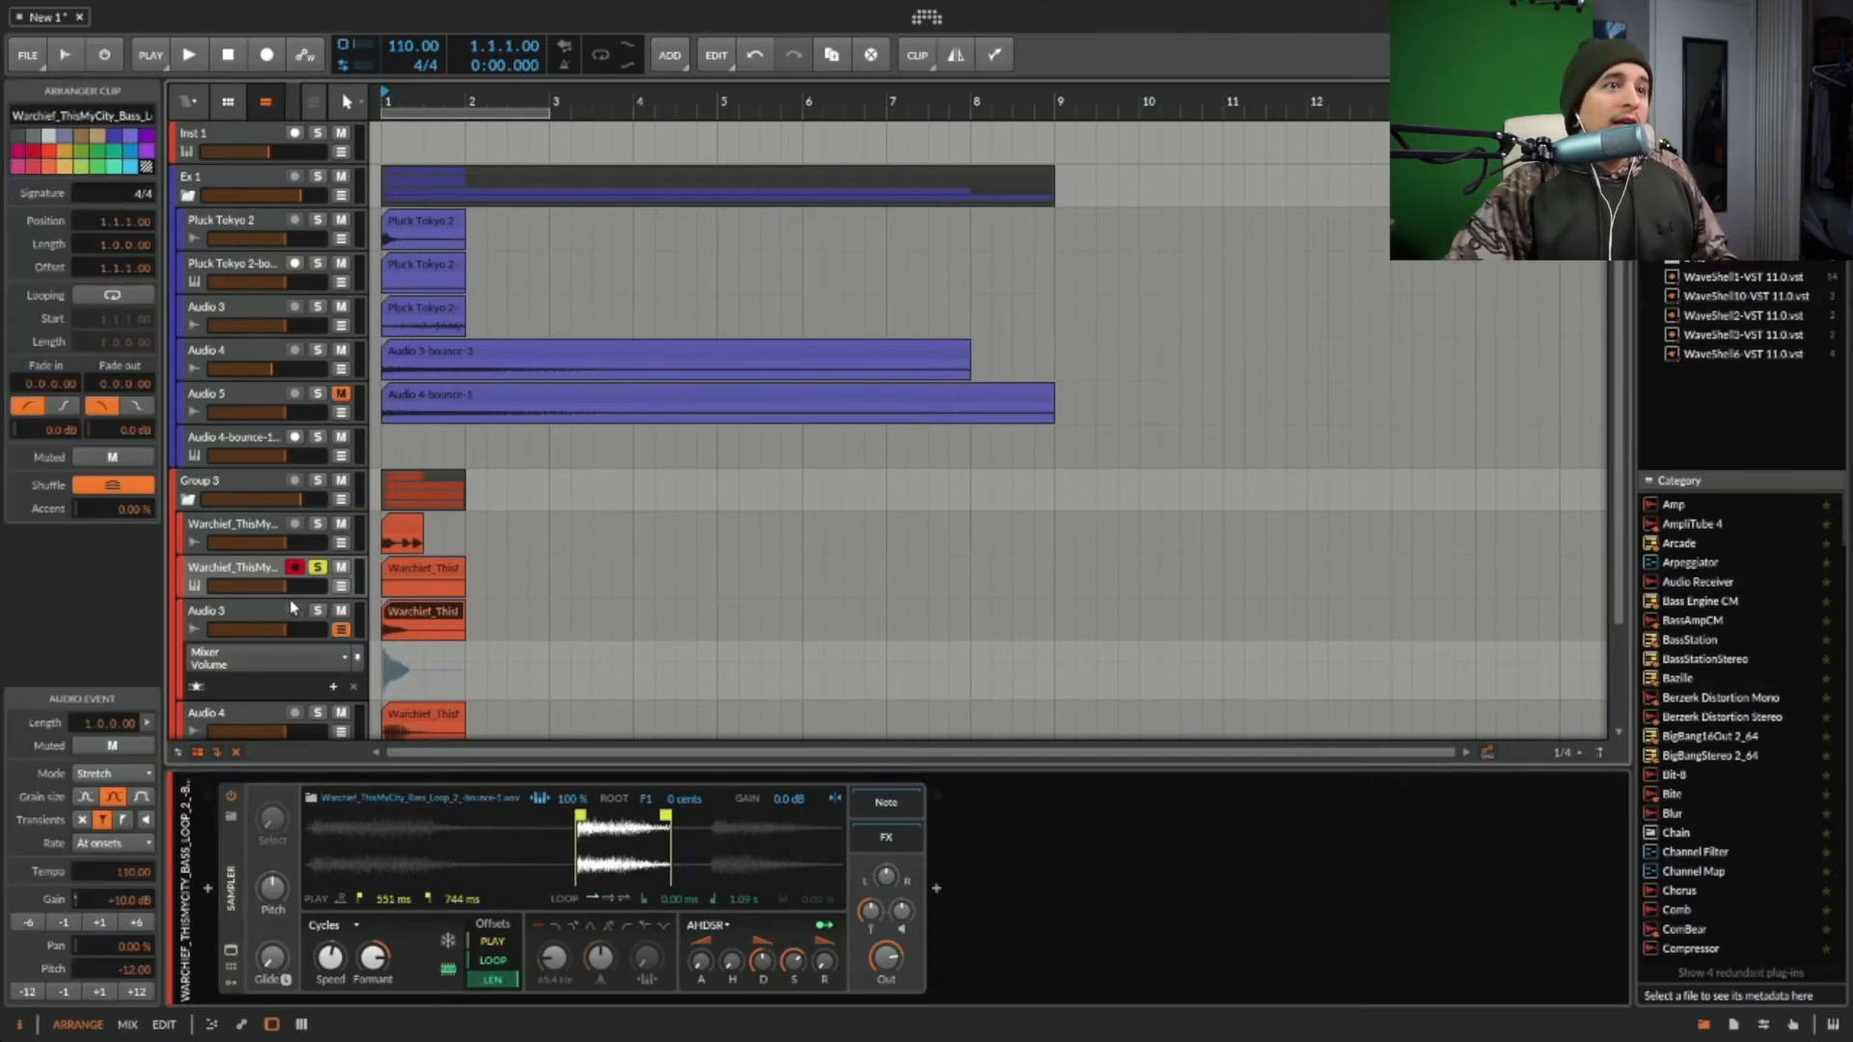
left_click(317, 610)
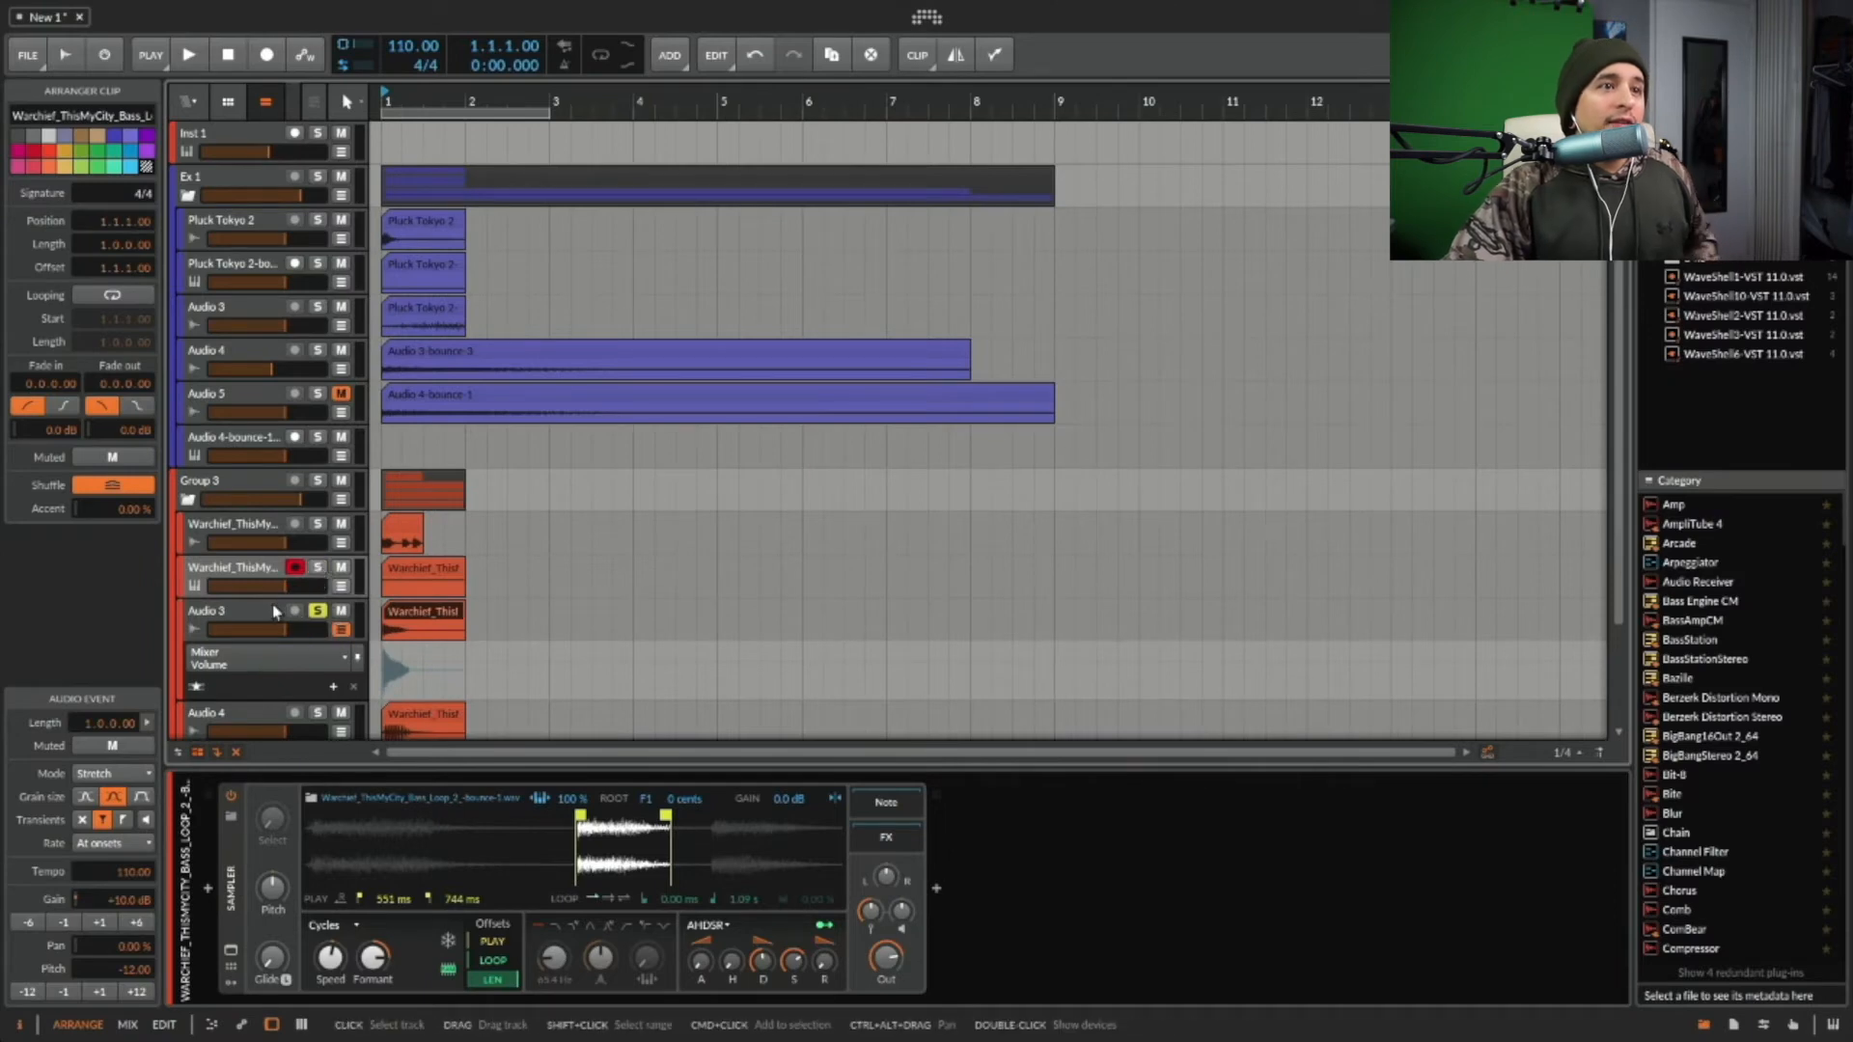
key("d")
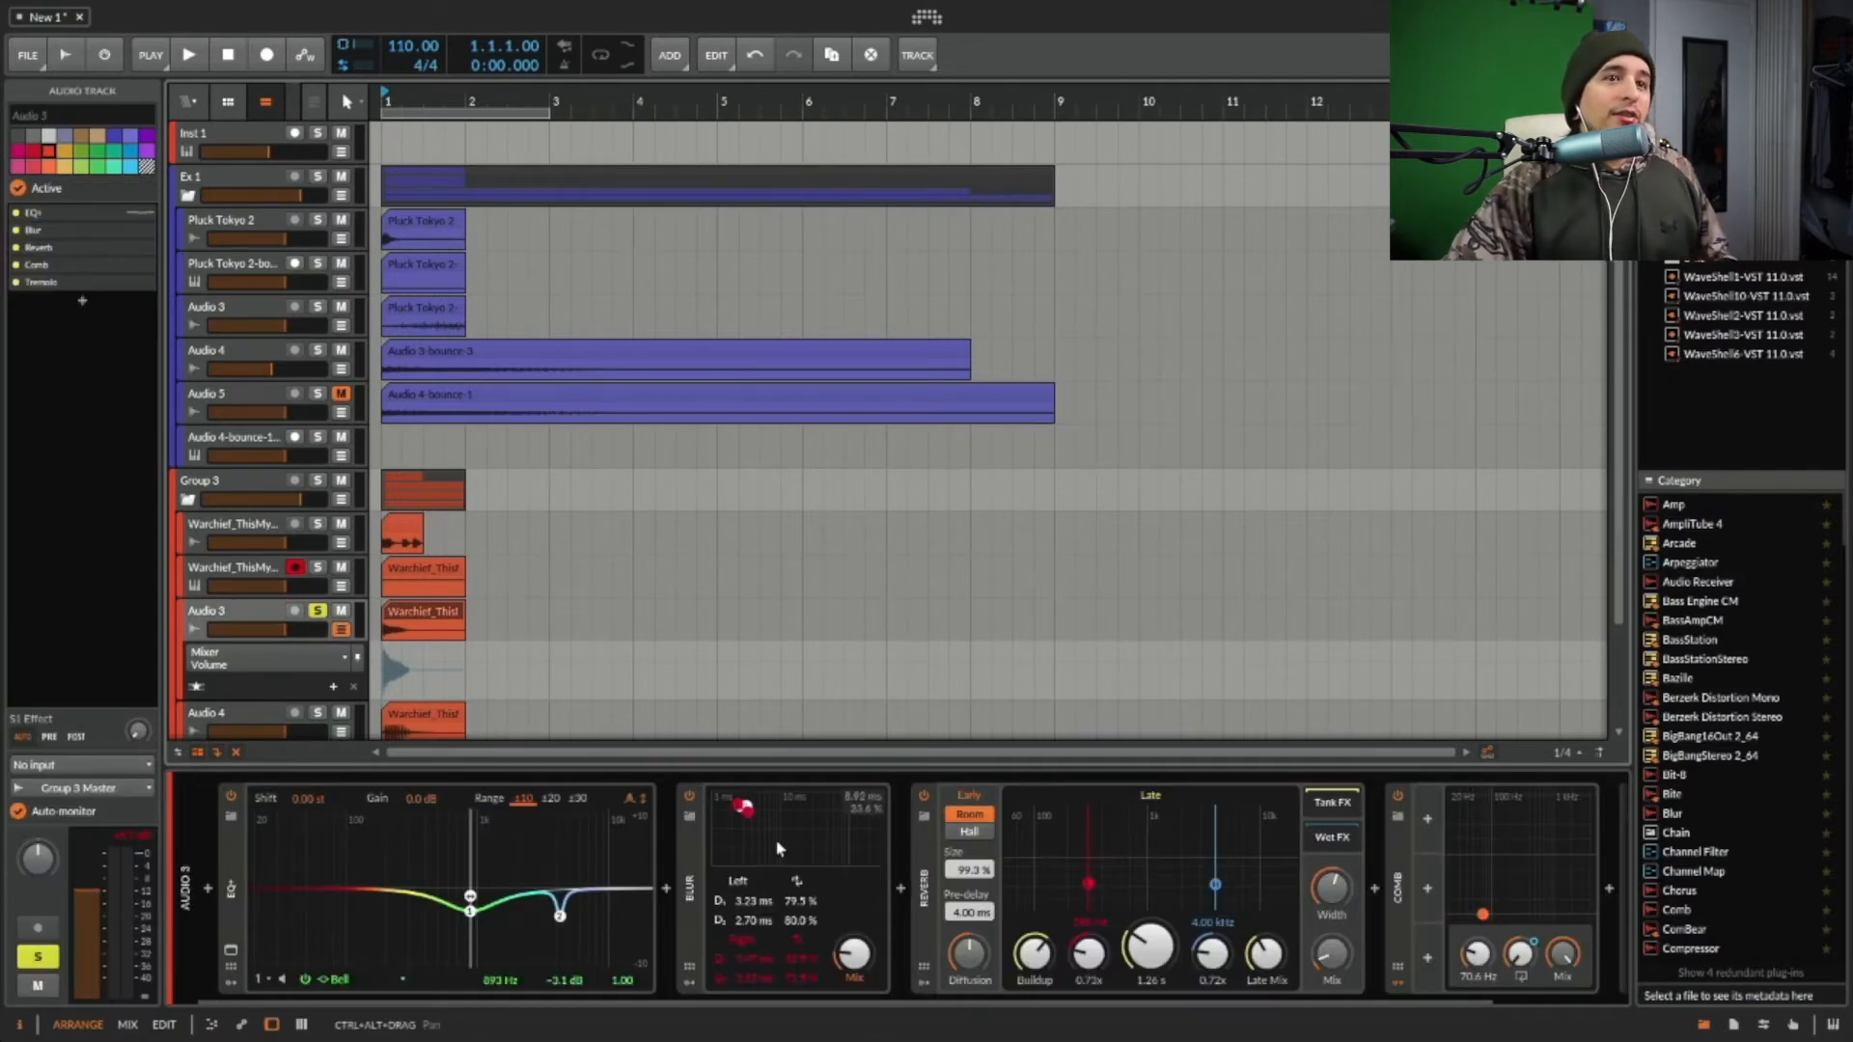
scroll(776, 847, "right", 3)
left_click(1260, 796)
left_click(785, 796)
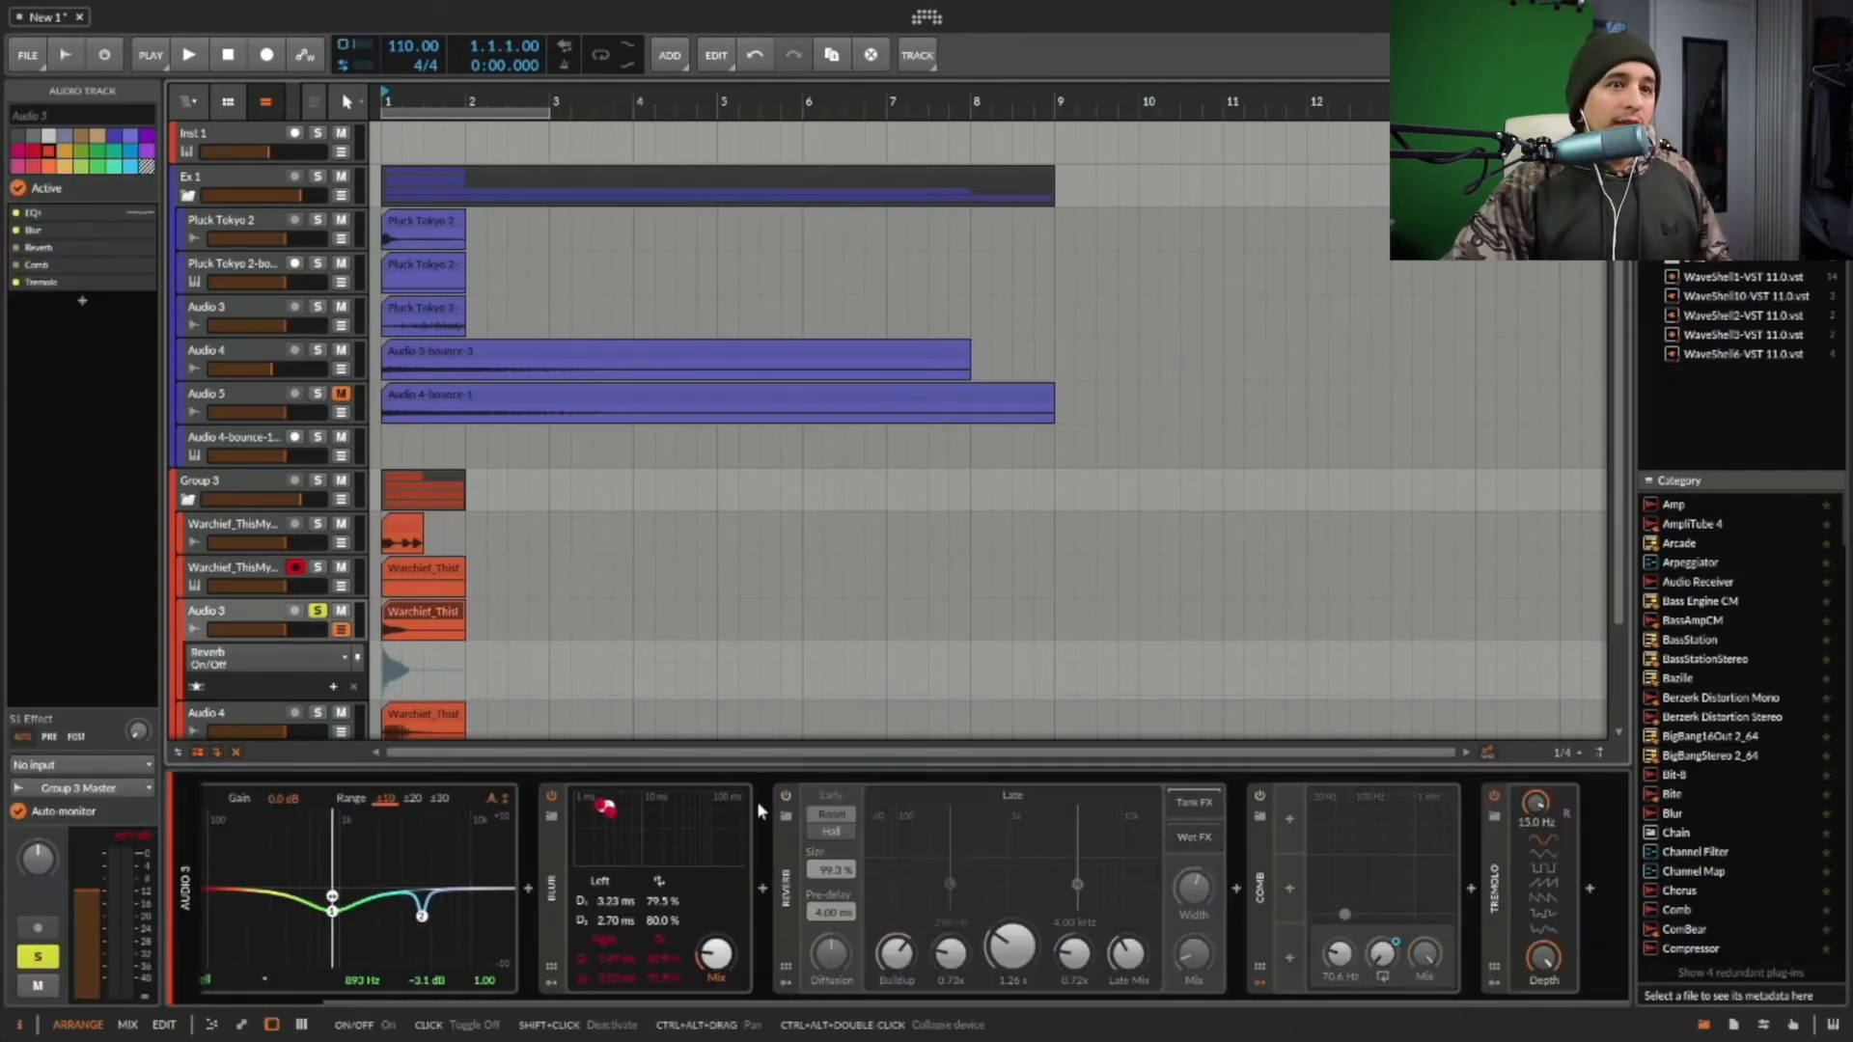
- Disable the remaining active devices on Group 3's Audio 3 track and raise its clip's pitch by an octave
left_click(550, 795)
left_click(411, 614)
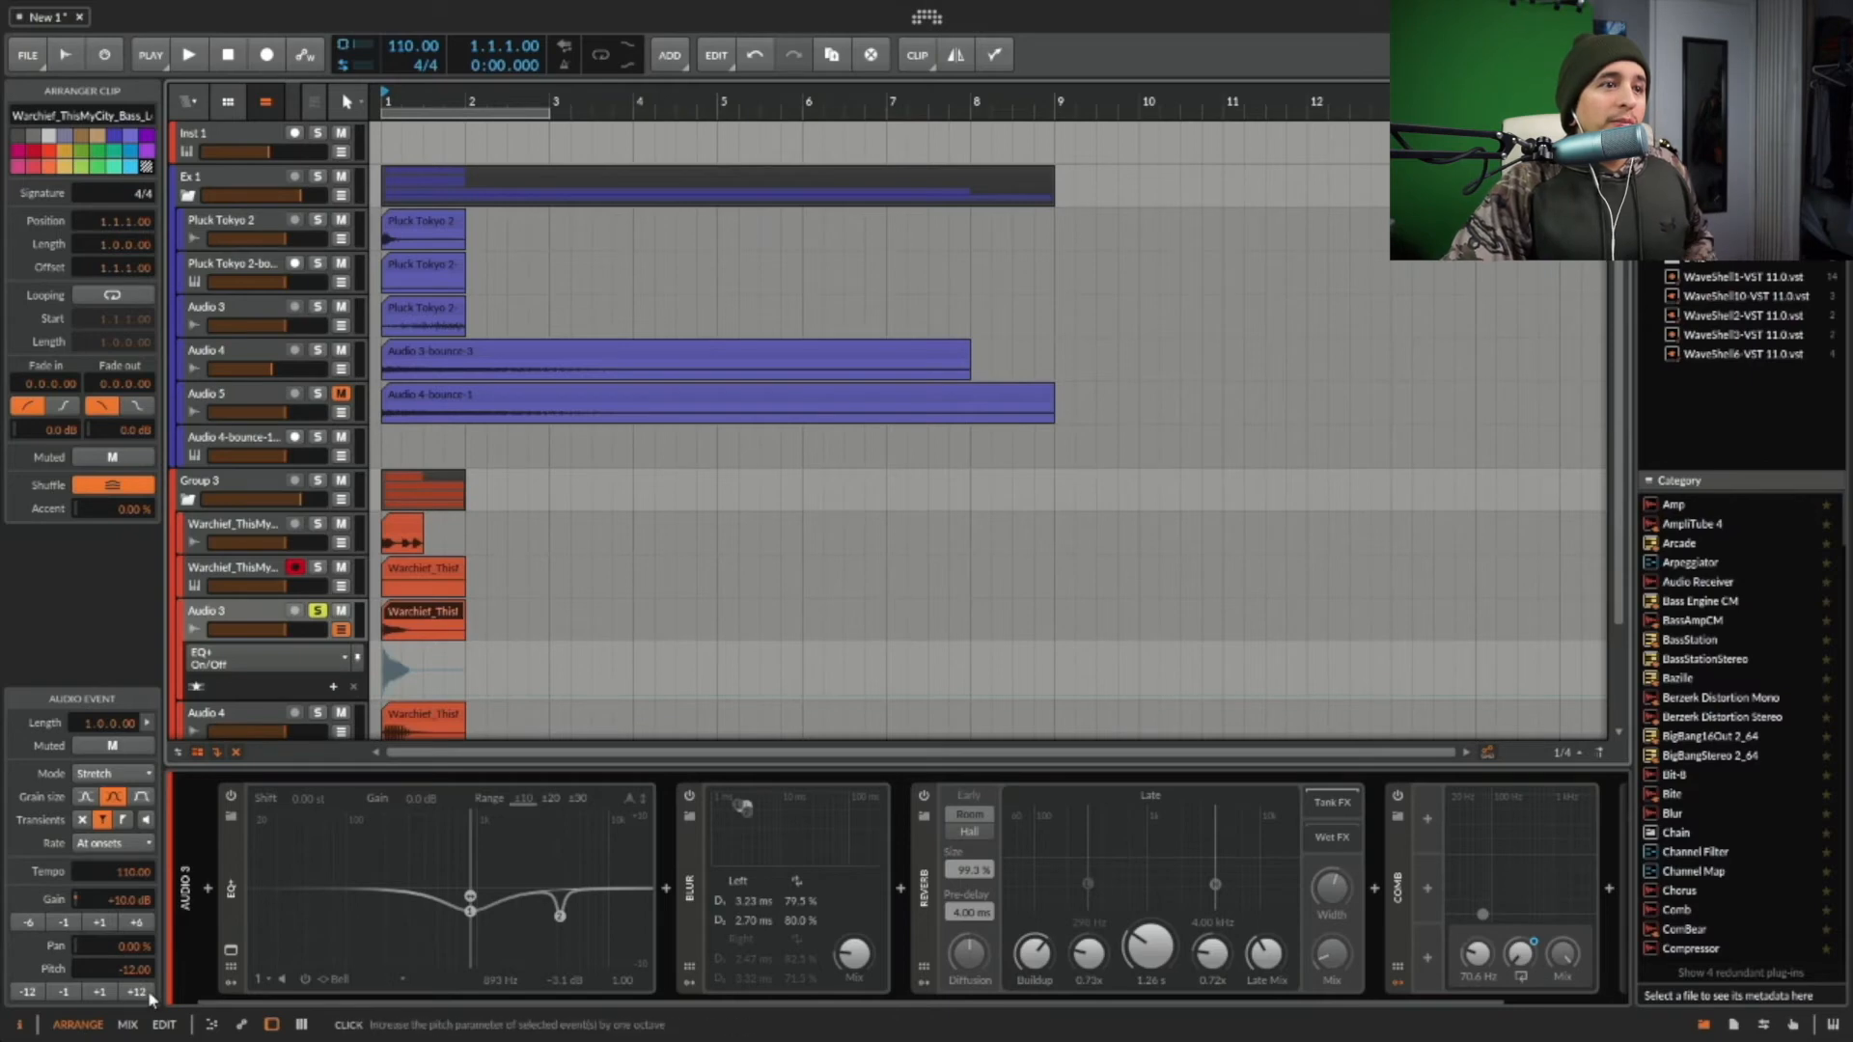
left_click(421, 570)
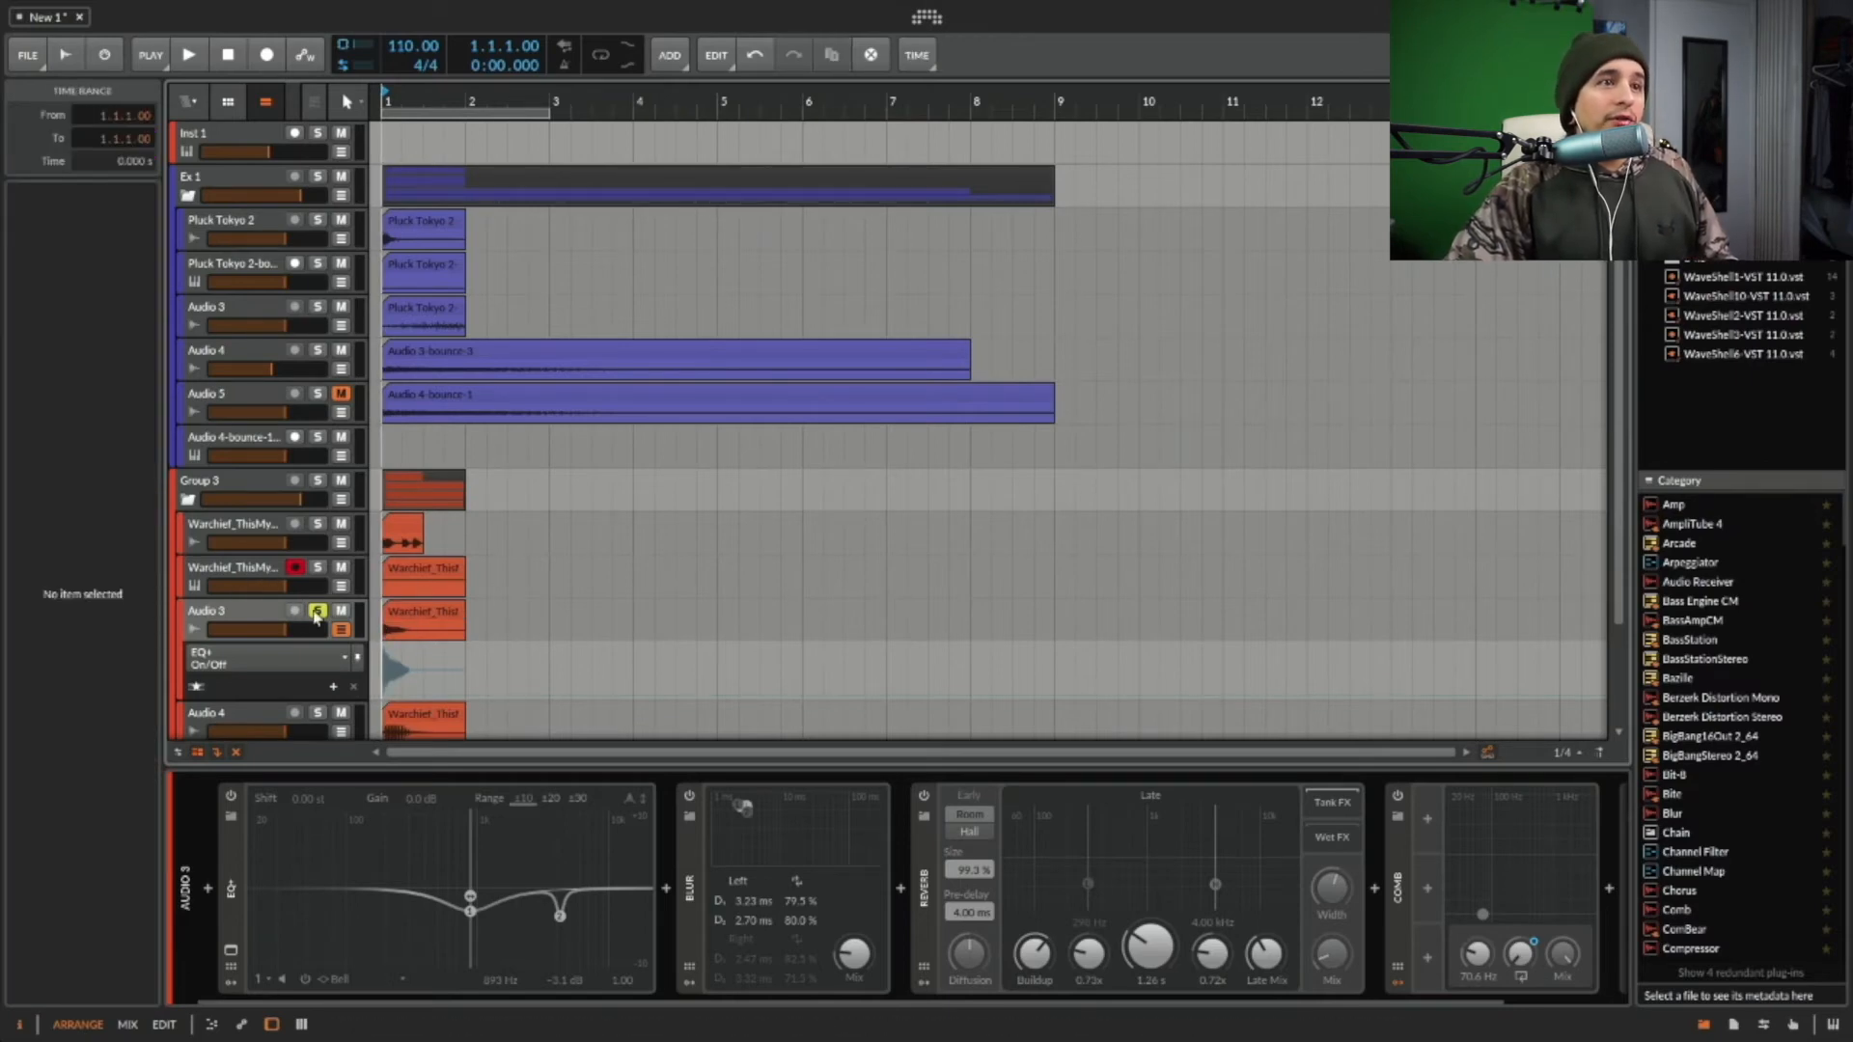
- Play the soloed Audio 3 track from the start to hear it without effects
scroll(299, 613, "down", 2)
key("space")
key("space")
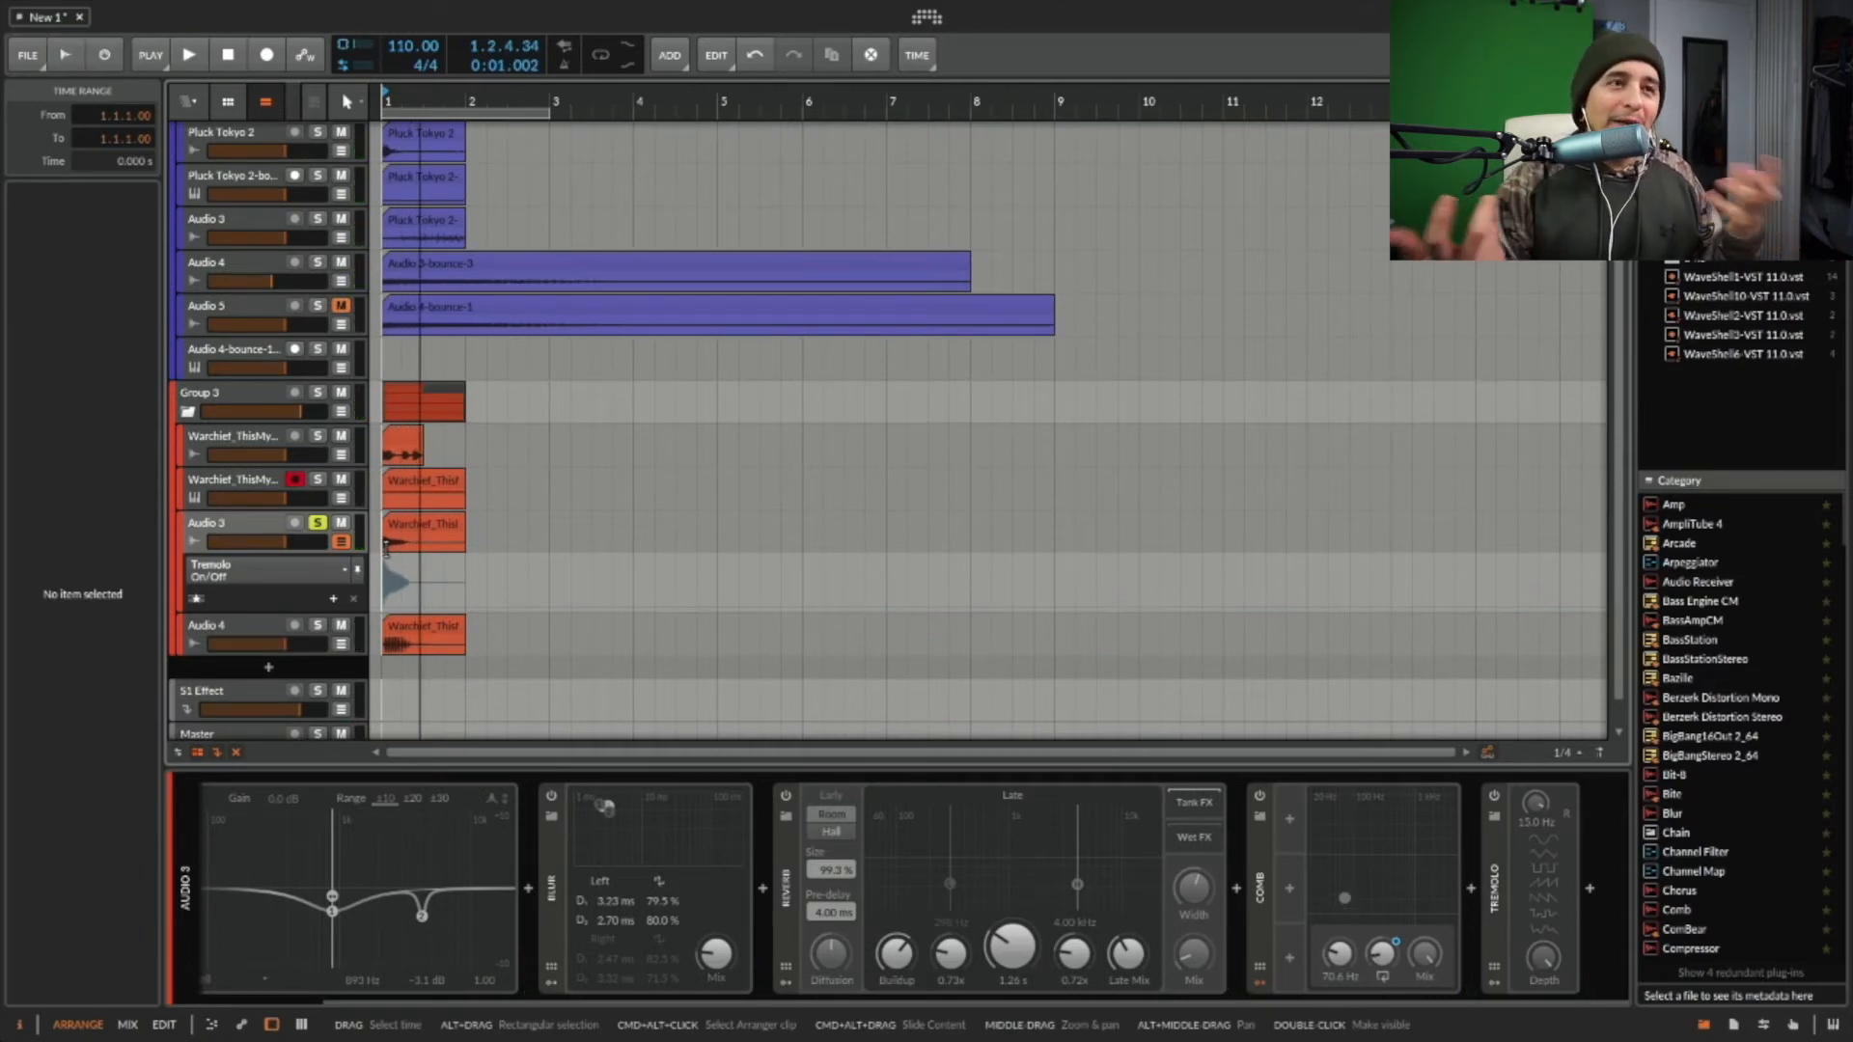
key("space")
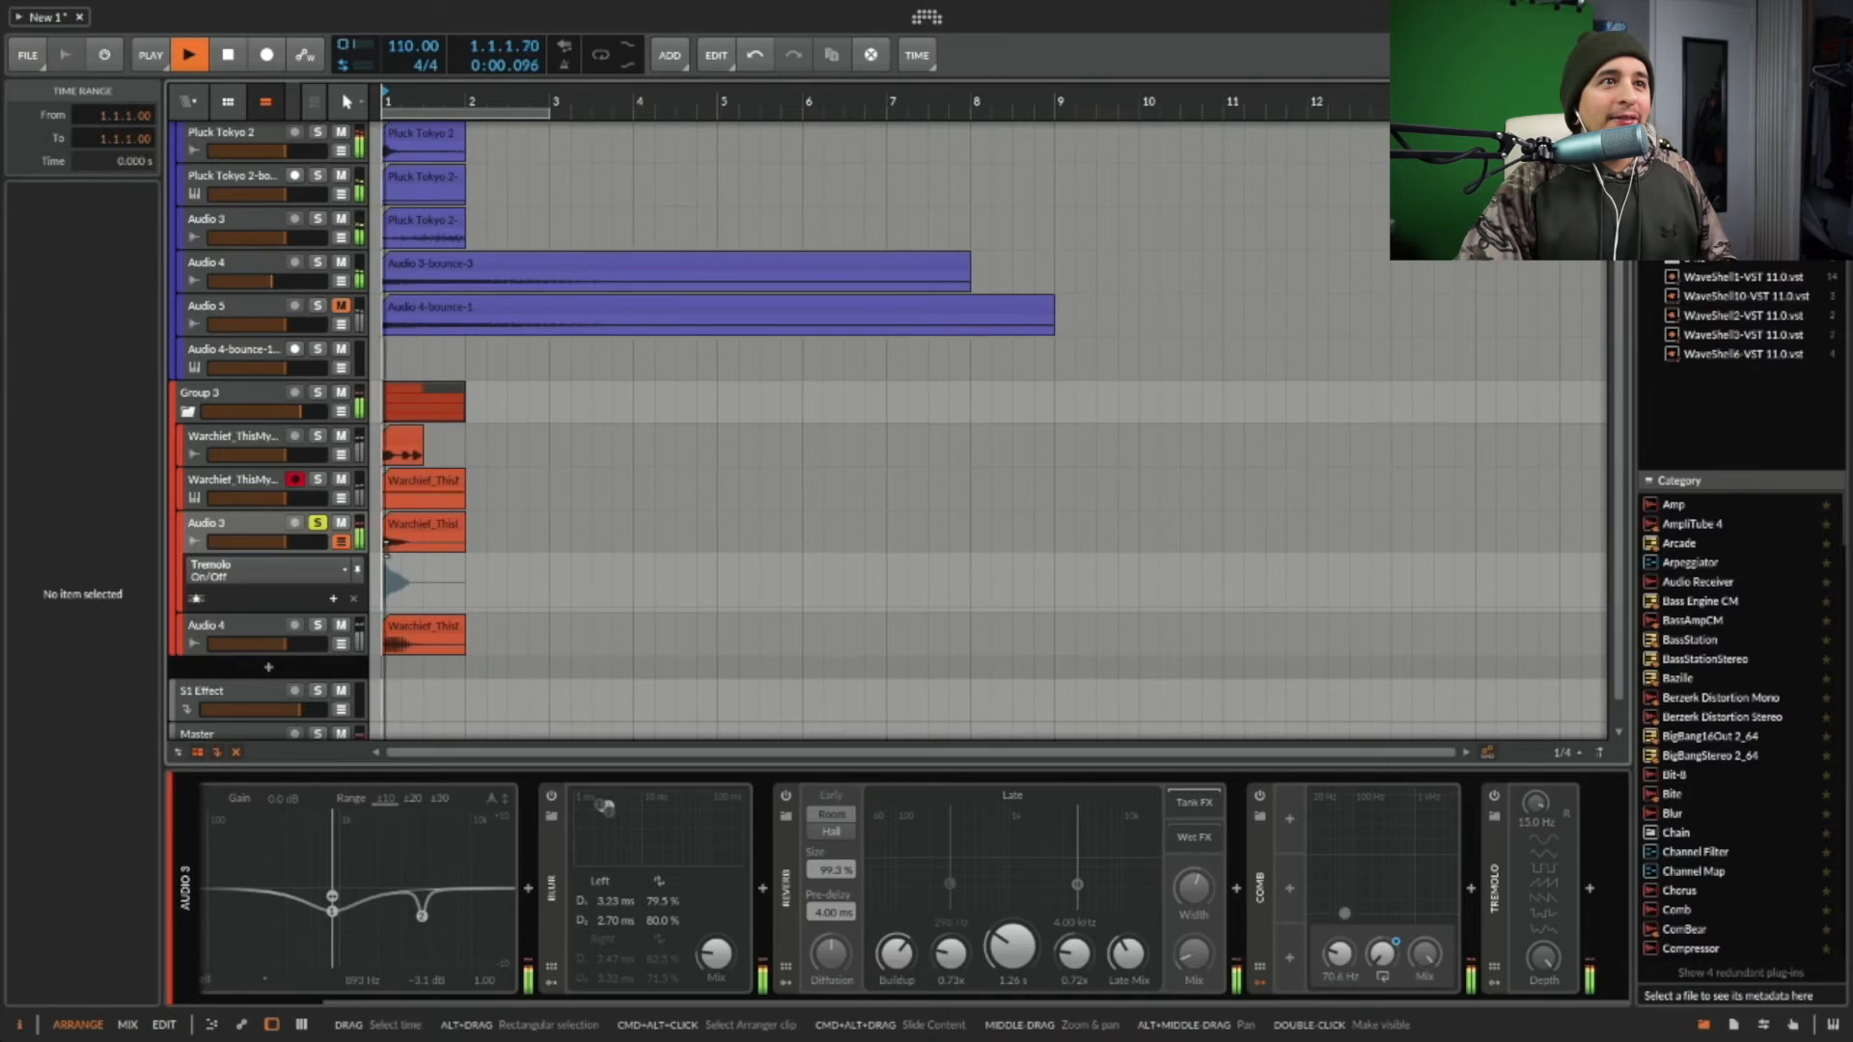
key("space")
- Solo and play the original Warchief loop track for comparison, undo that solo change and play Audio 3 again
left_click(318, 436, "shift")
key("space")
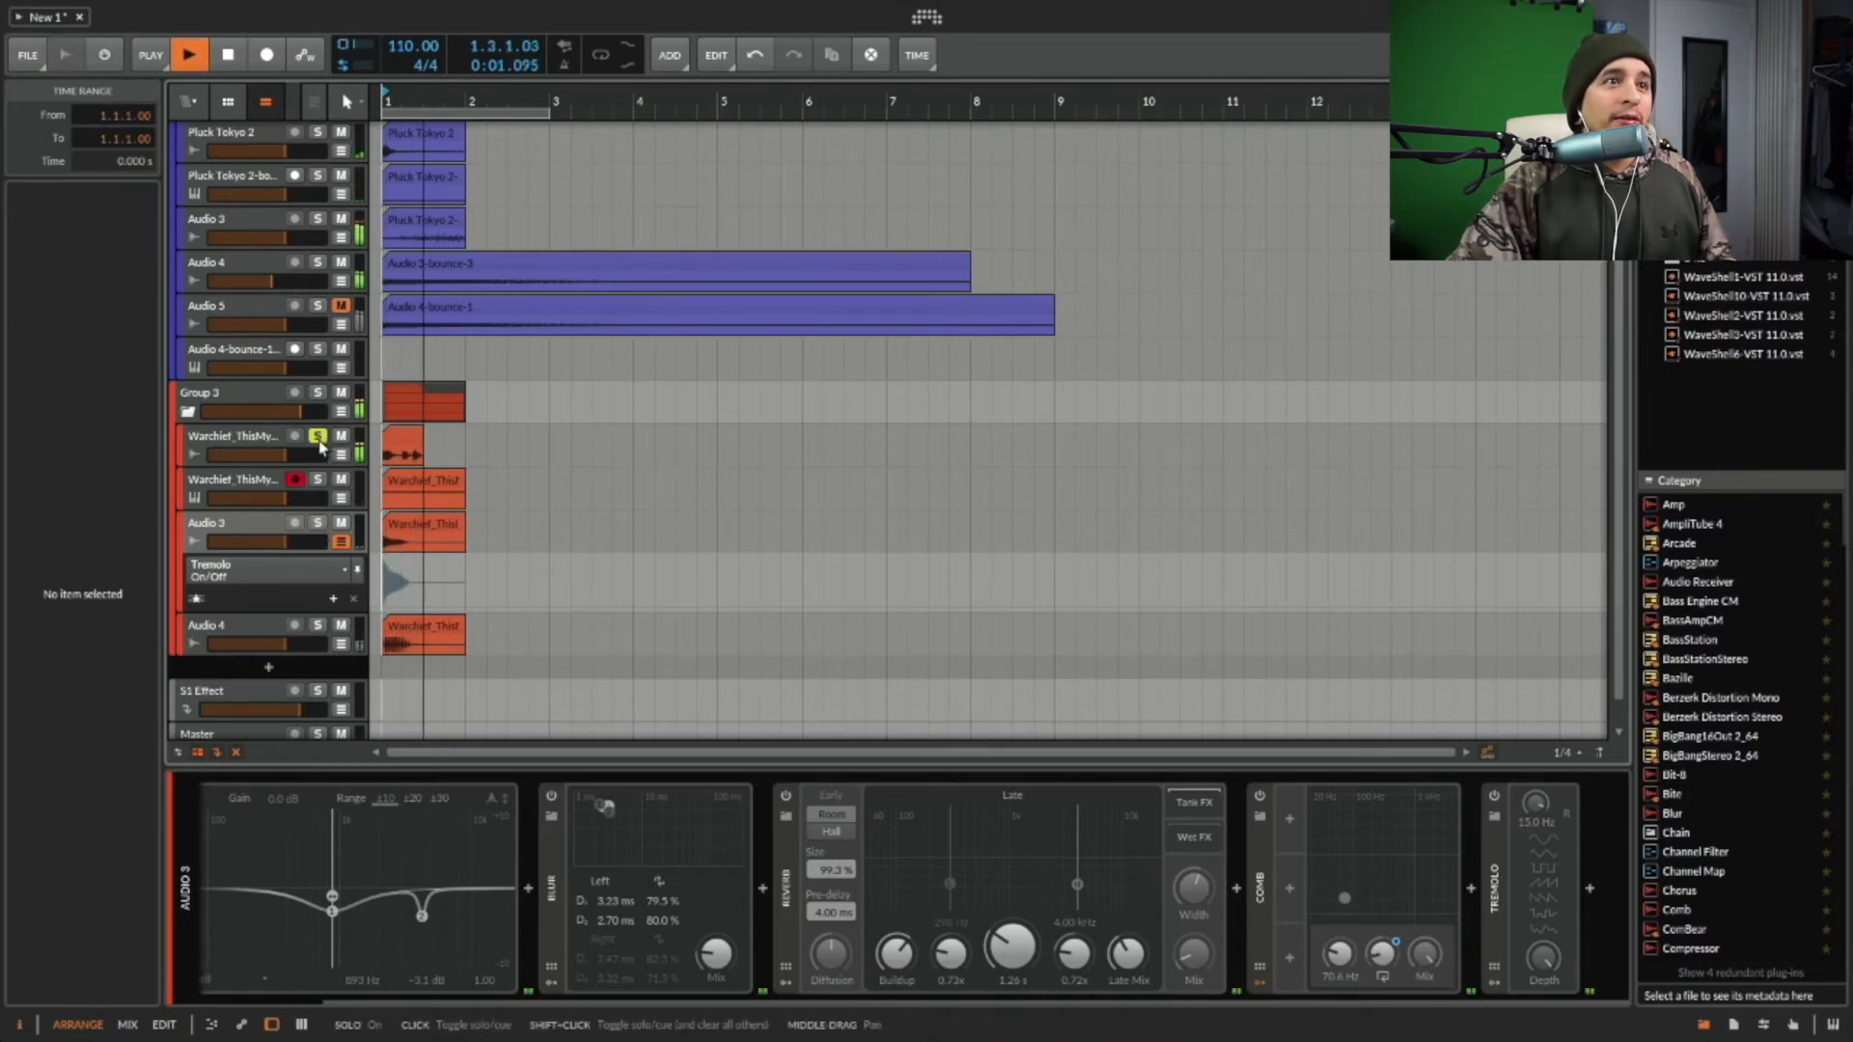
key("space")
key("ctrl+z")
key("space")
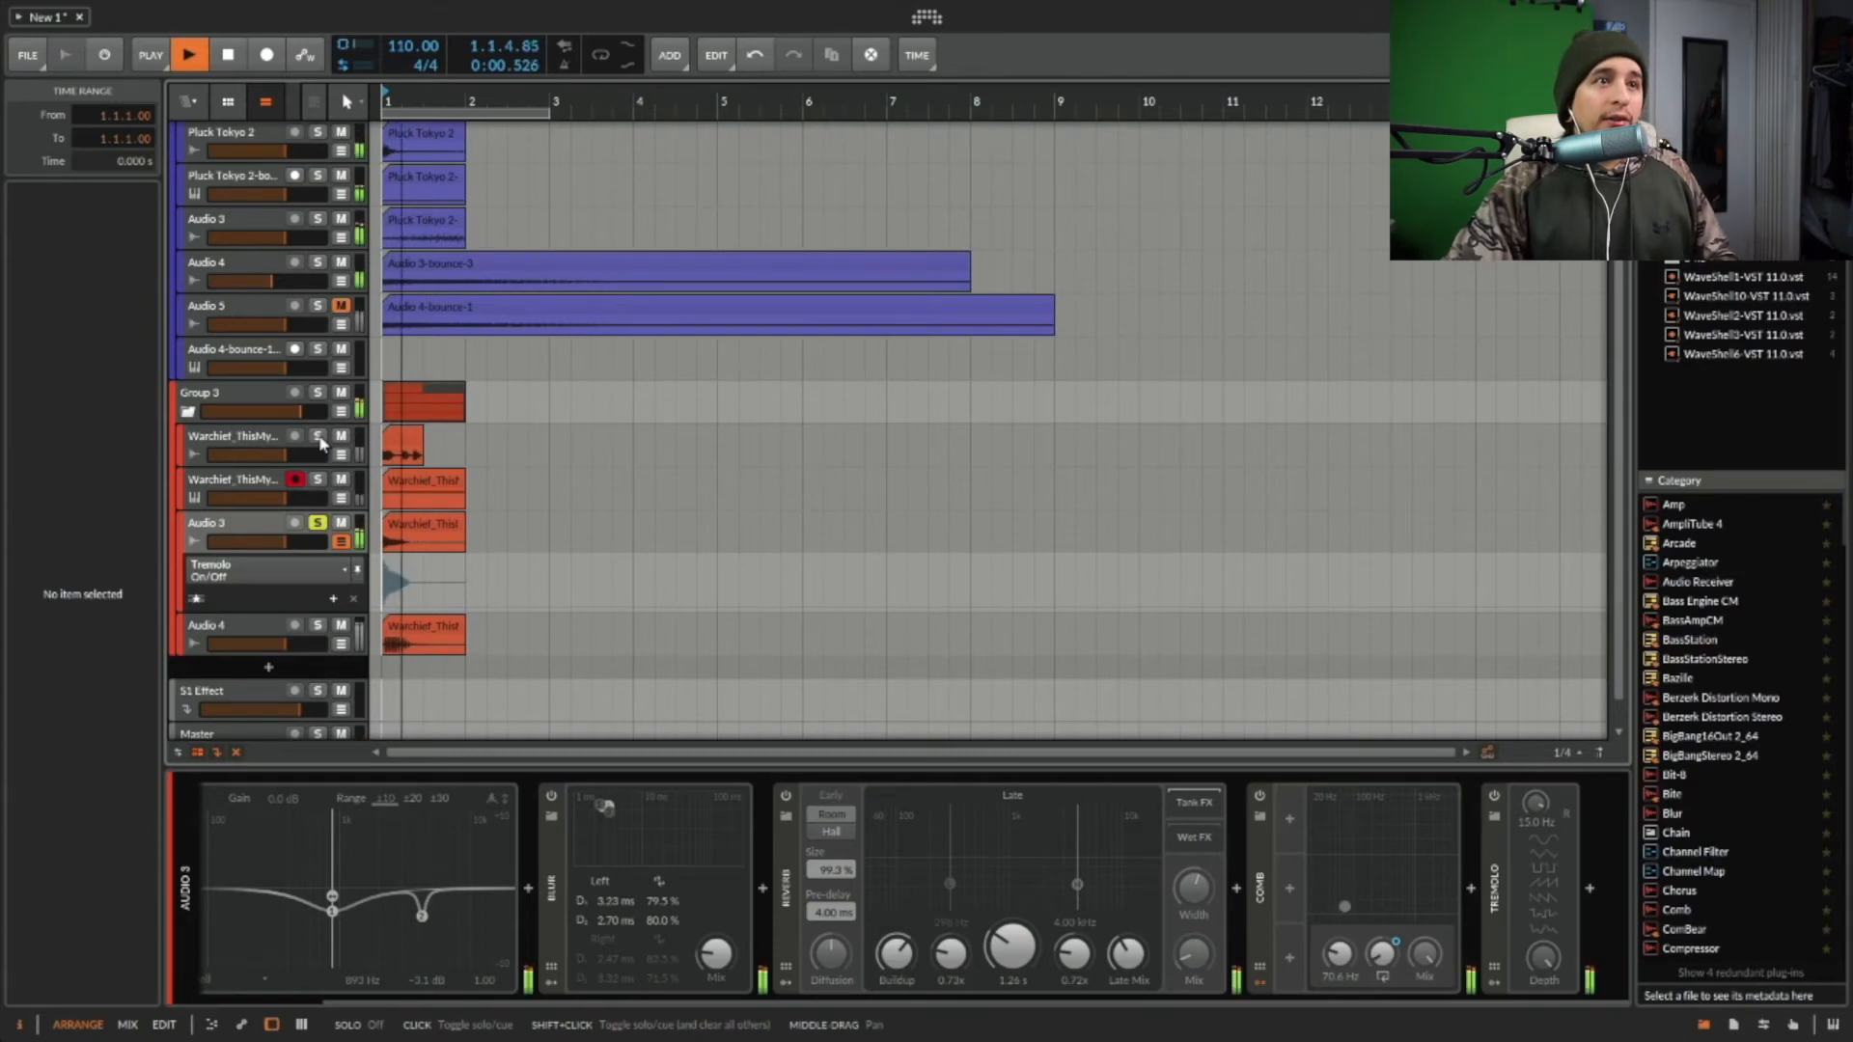
key("space")
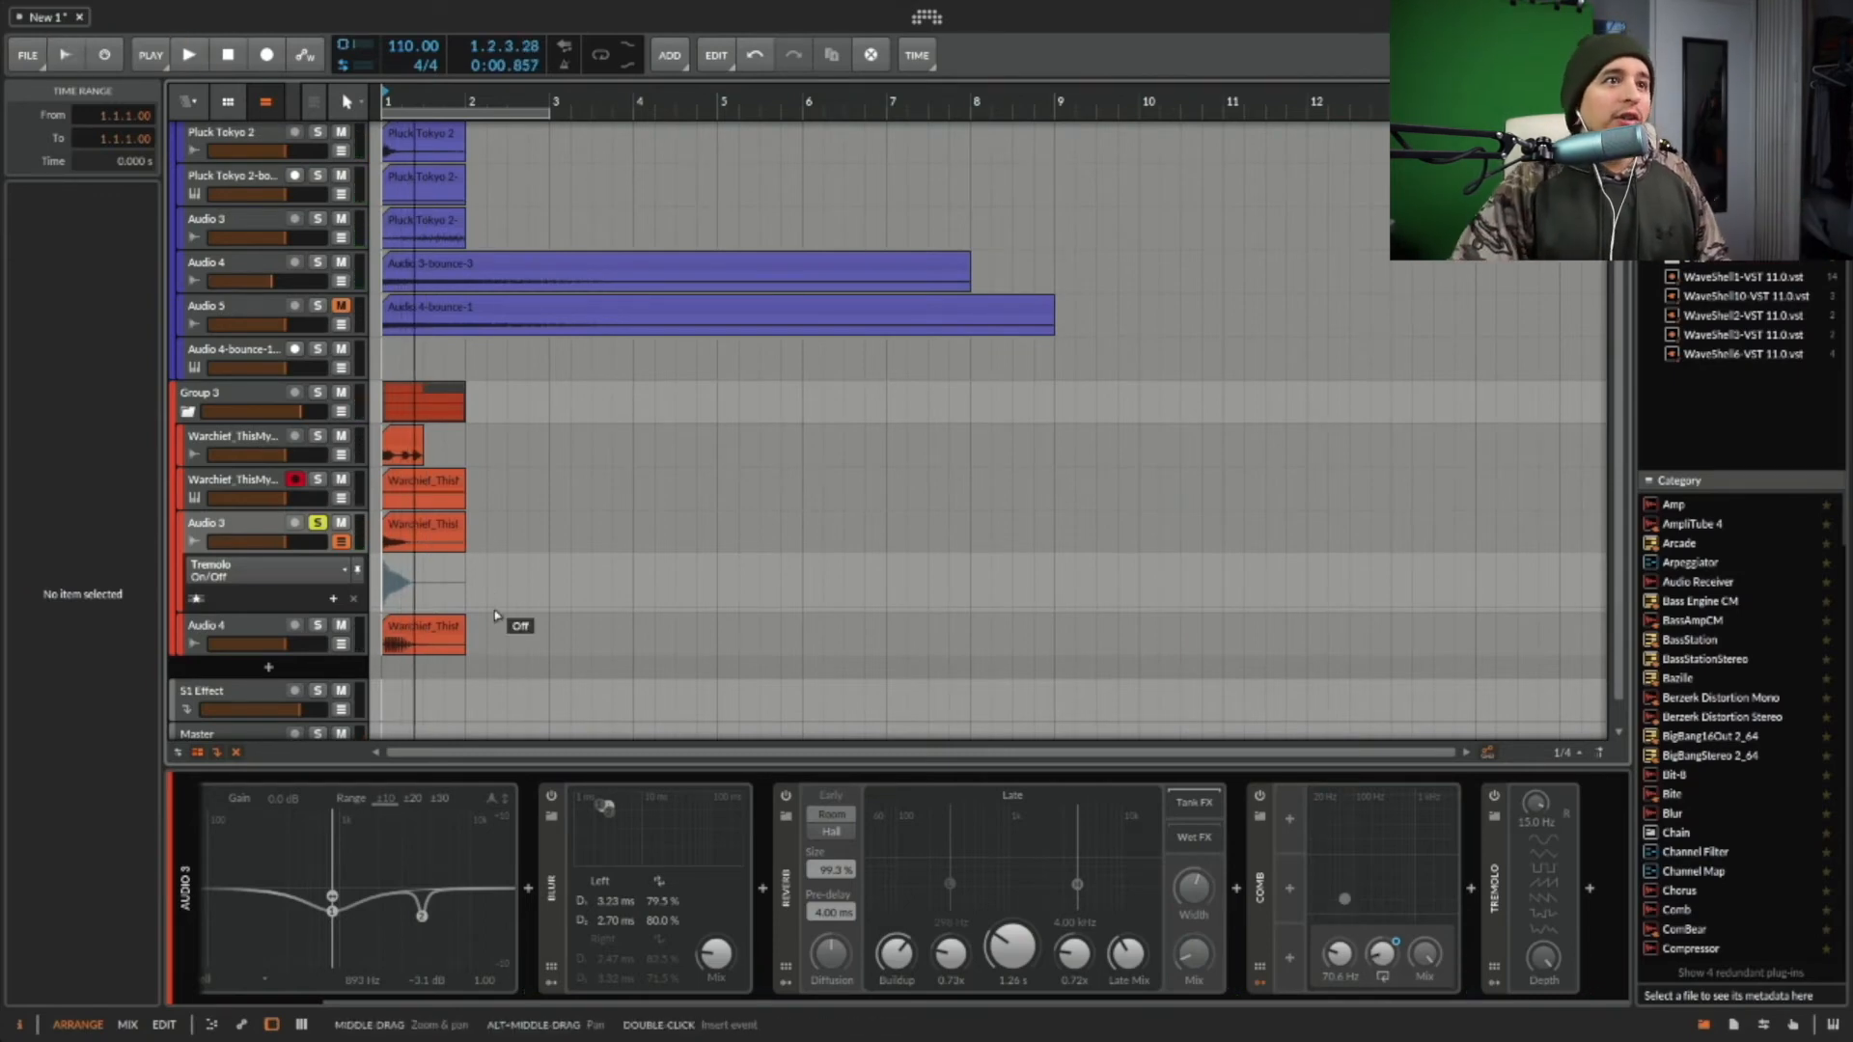
- Select Group 3's Audio 3 track, re-enable its EQ+ device and play the result
left_click(258, 529)
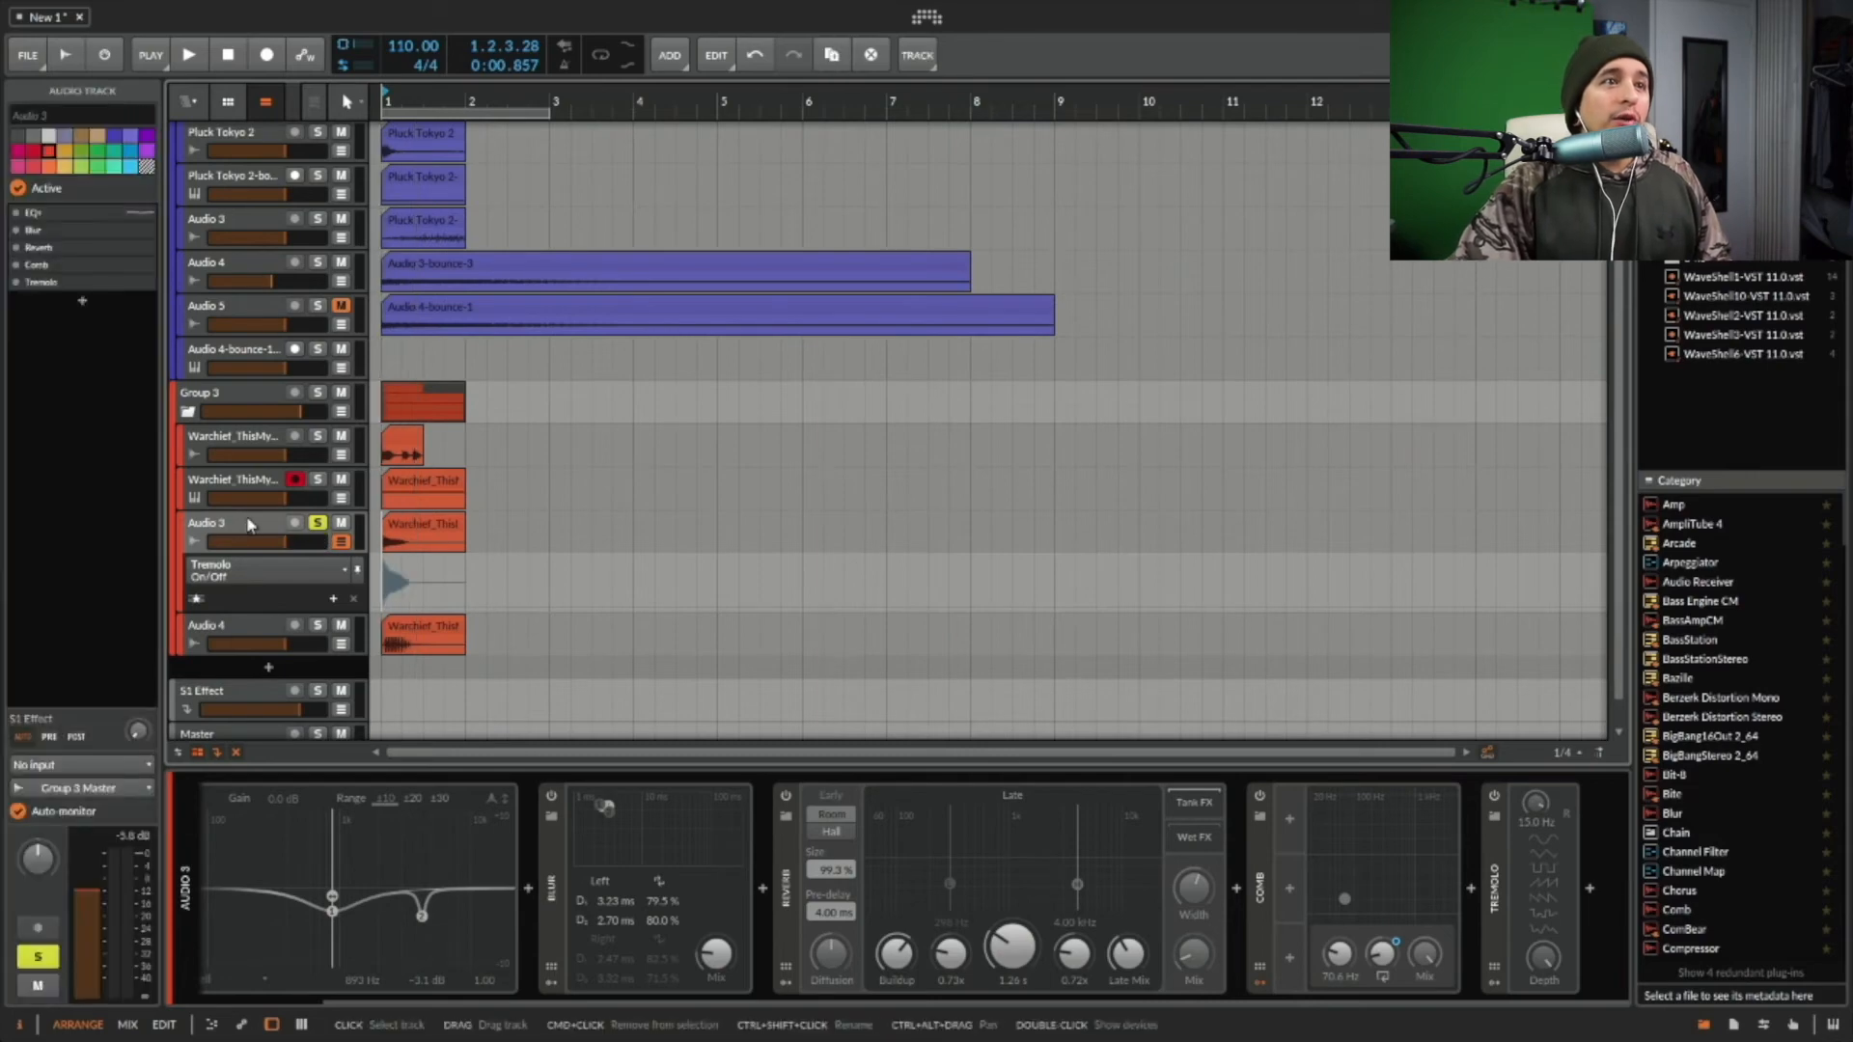
scroll(681, 840, "left", 3)
left_click(492, 872)
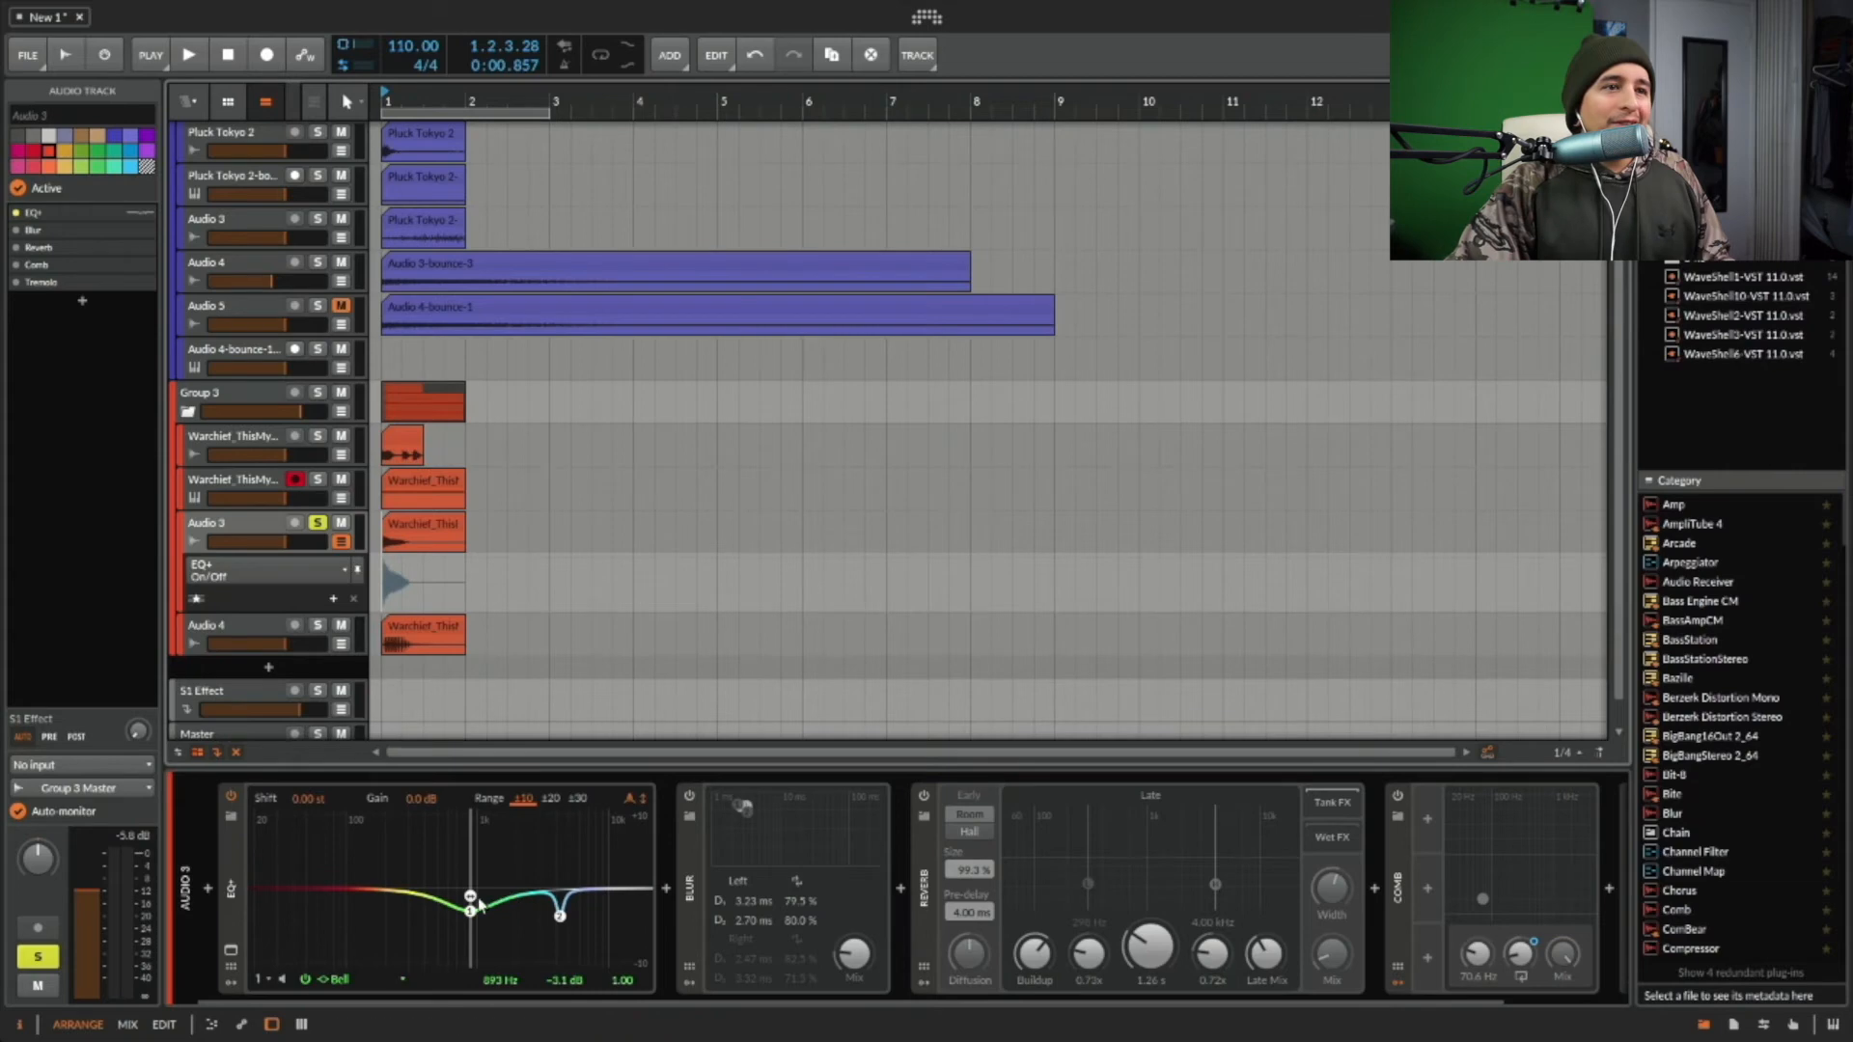
key("space")
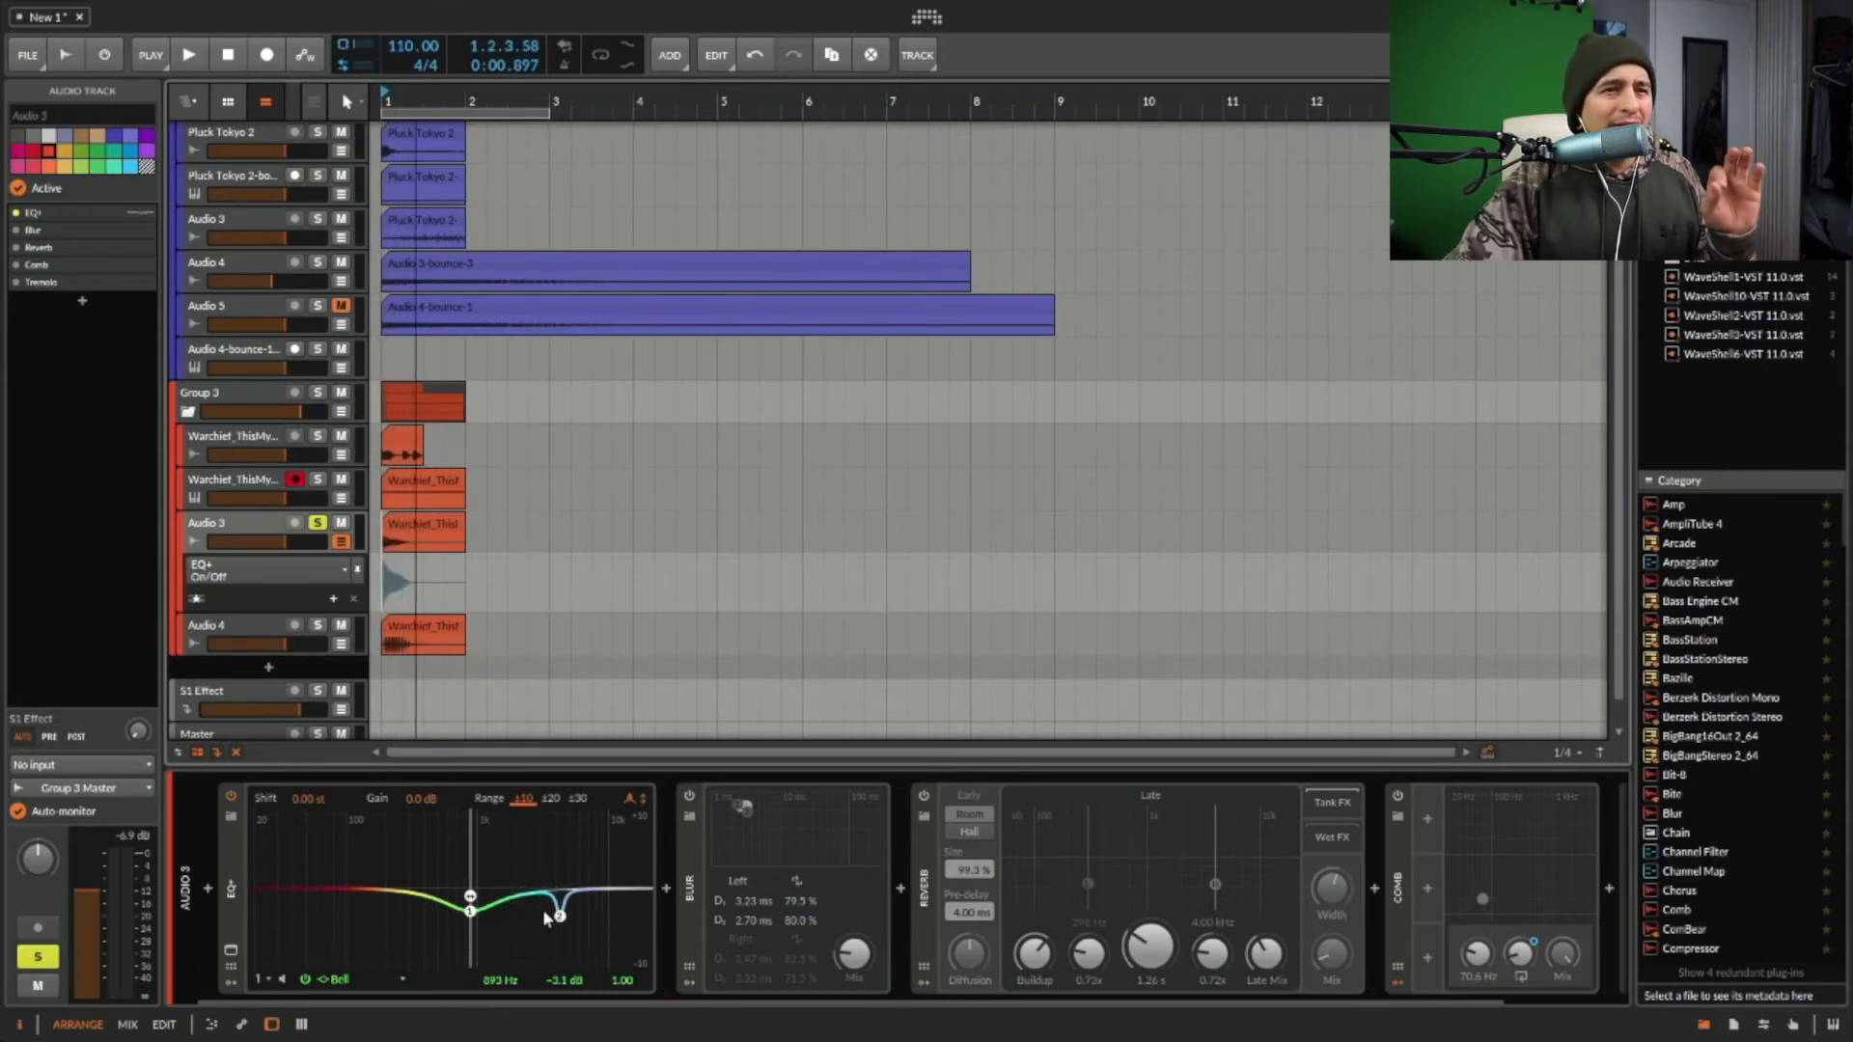
- Enable Audio 3's Blur device, and compare playback with its Reverb off and on, leaving the Reverb enabled
scroll(612, 861, "down", 2)
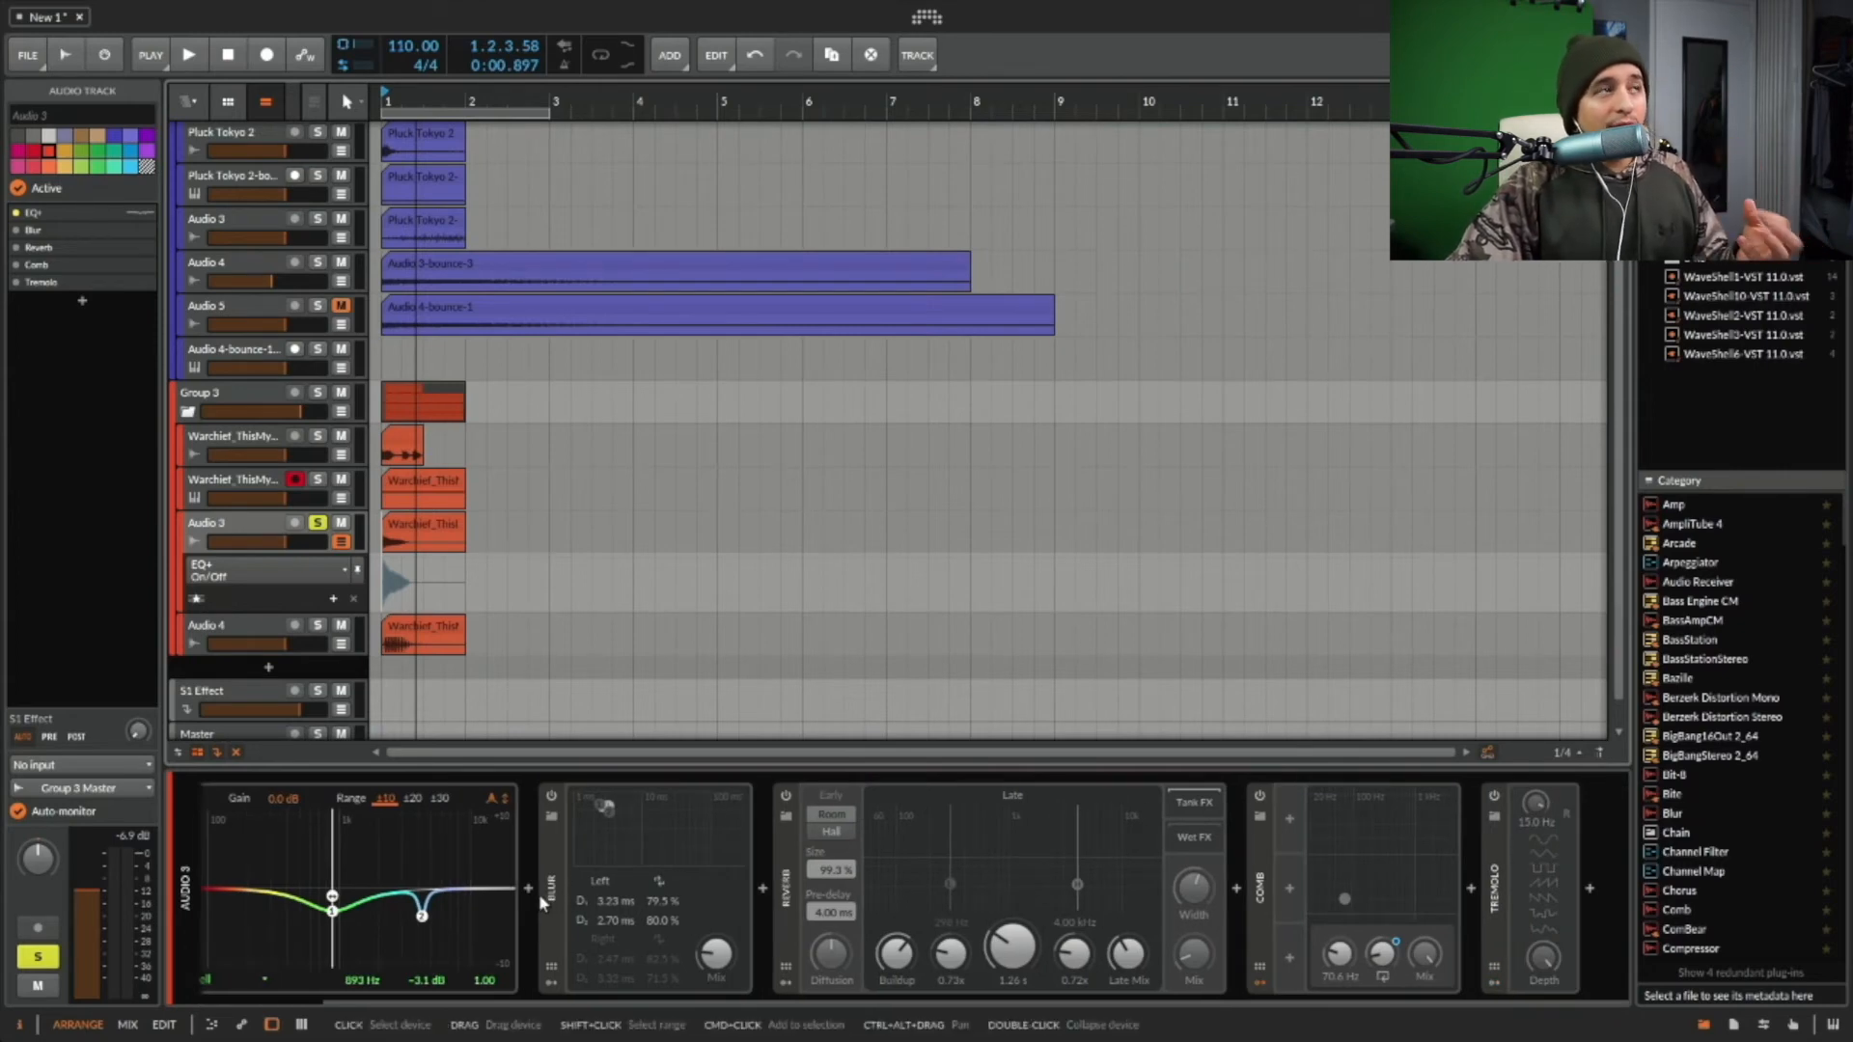
left_click(551, 797)
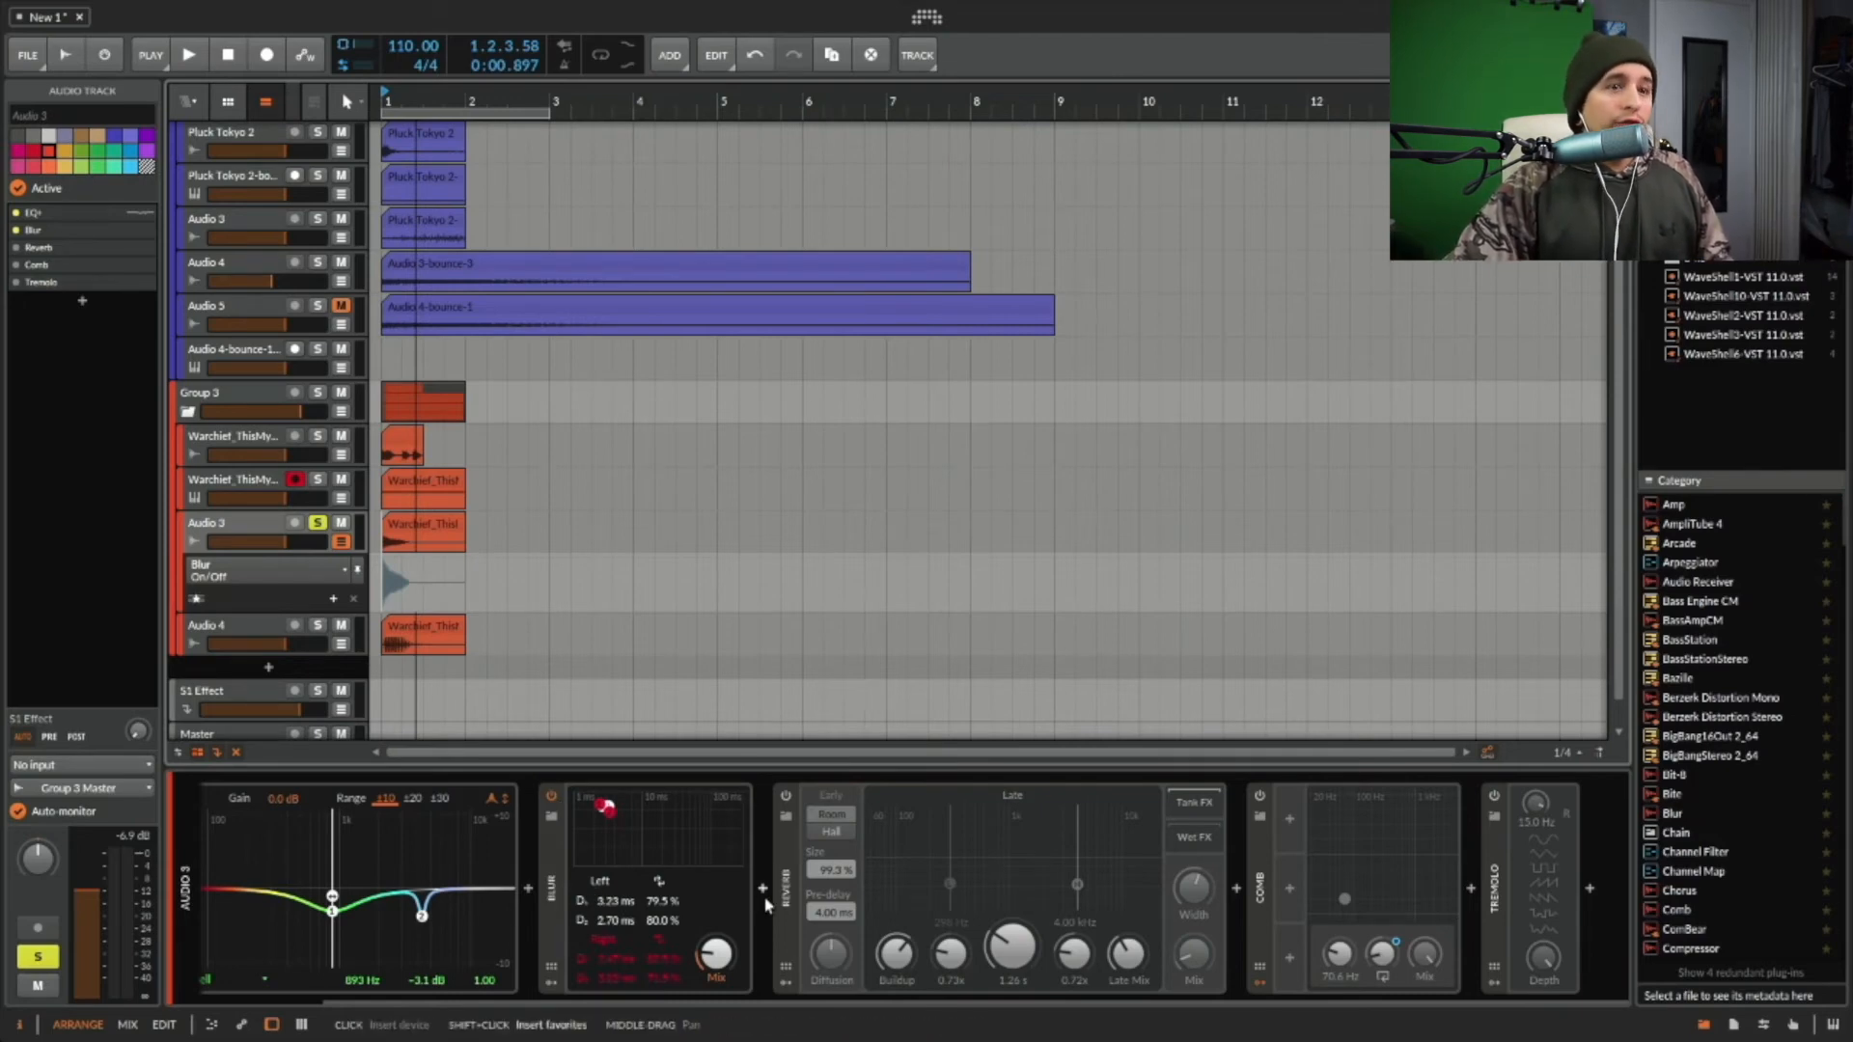
left_click(785, 796)
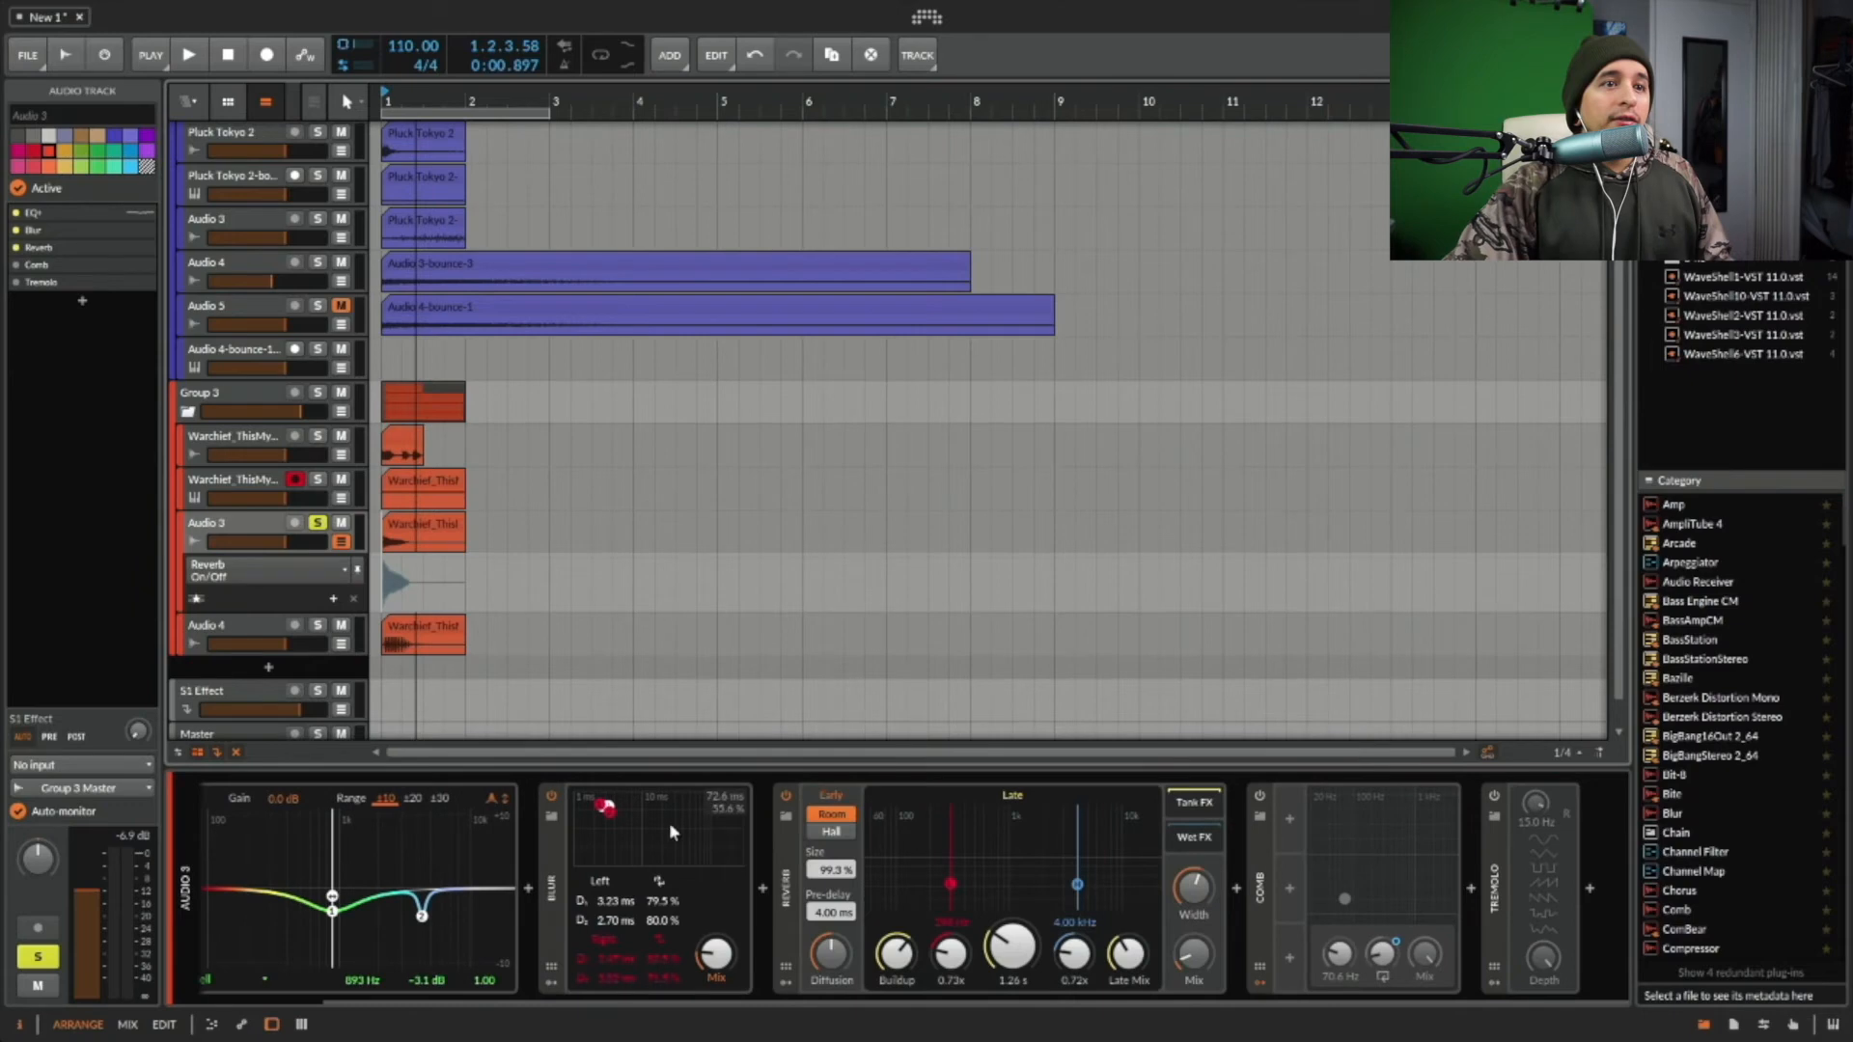
key("space")
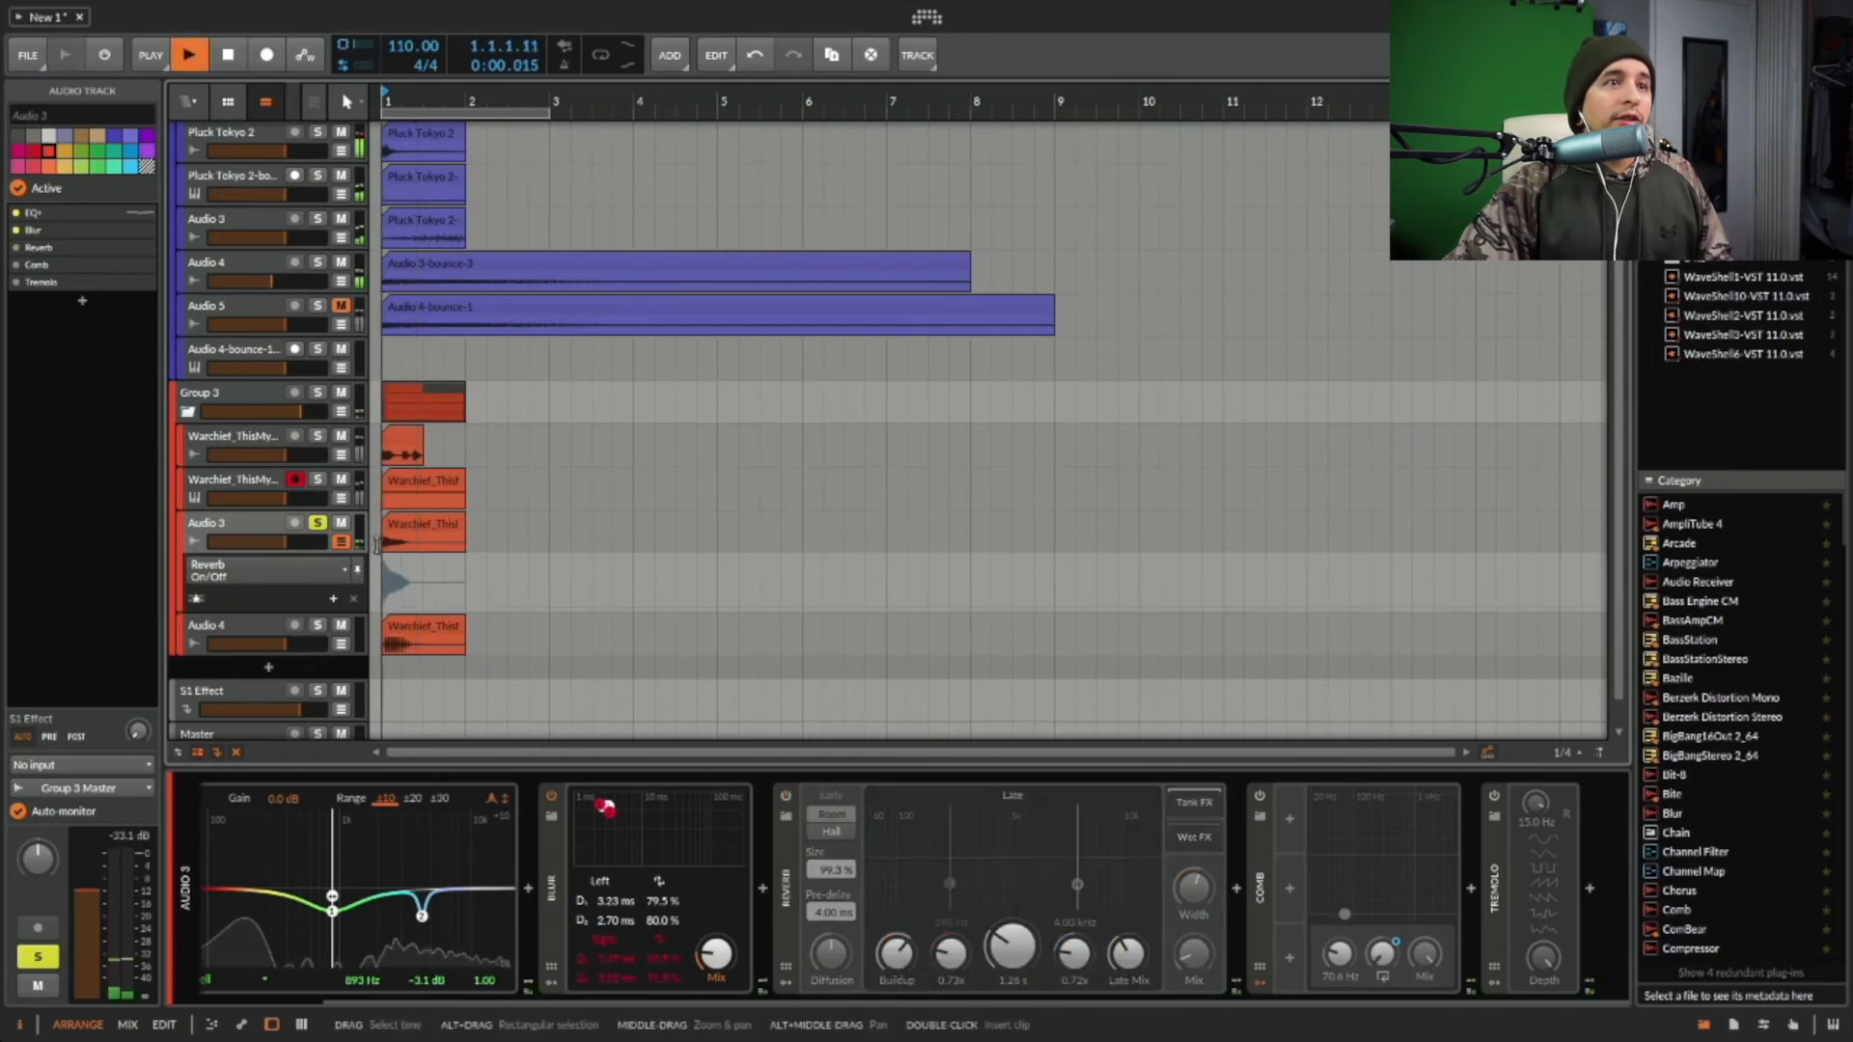
key("space")
left_click(782, 797)
key("space")
key("space")
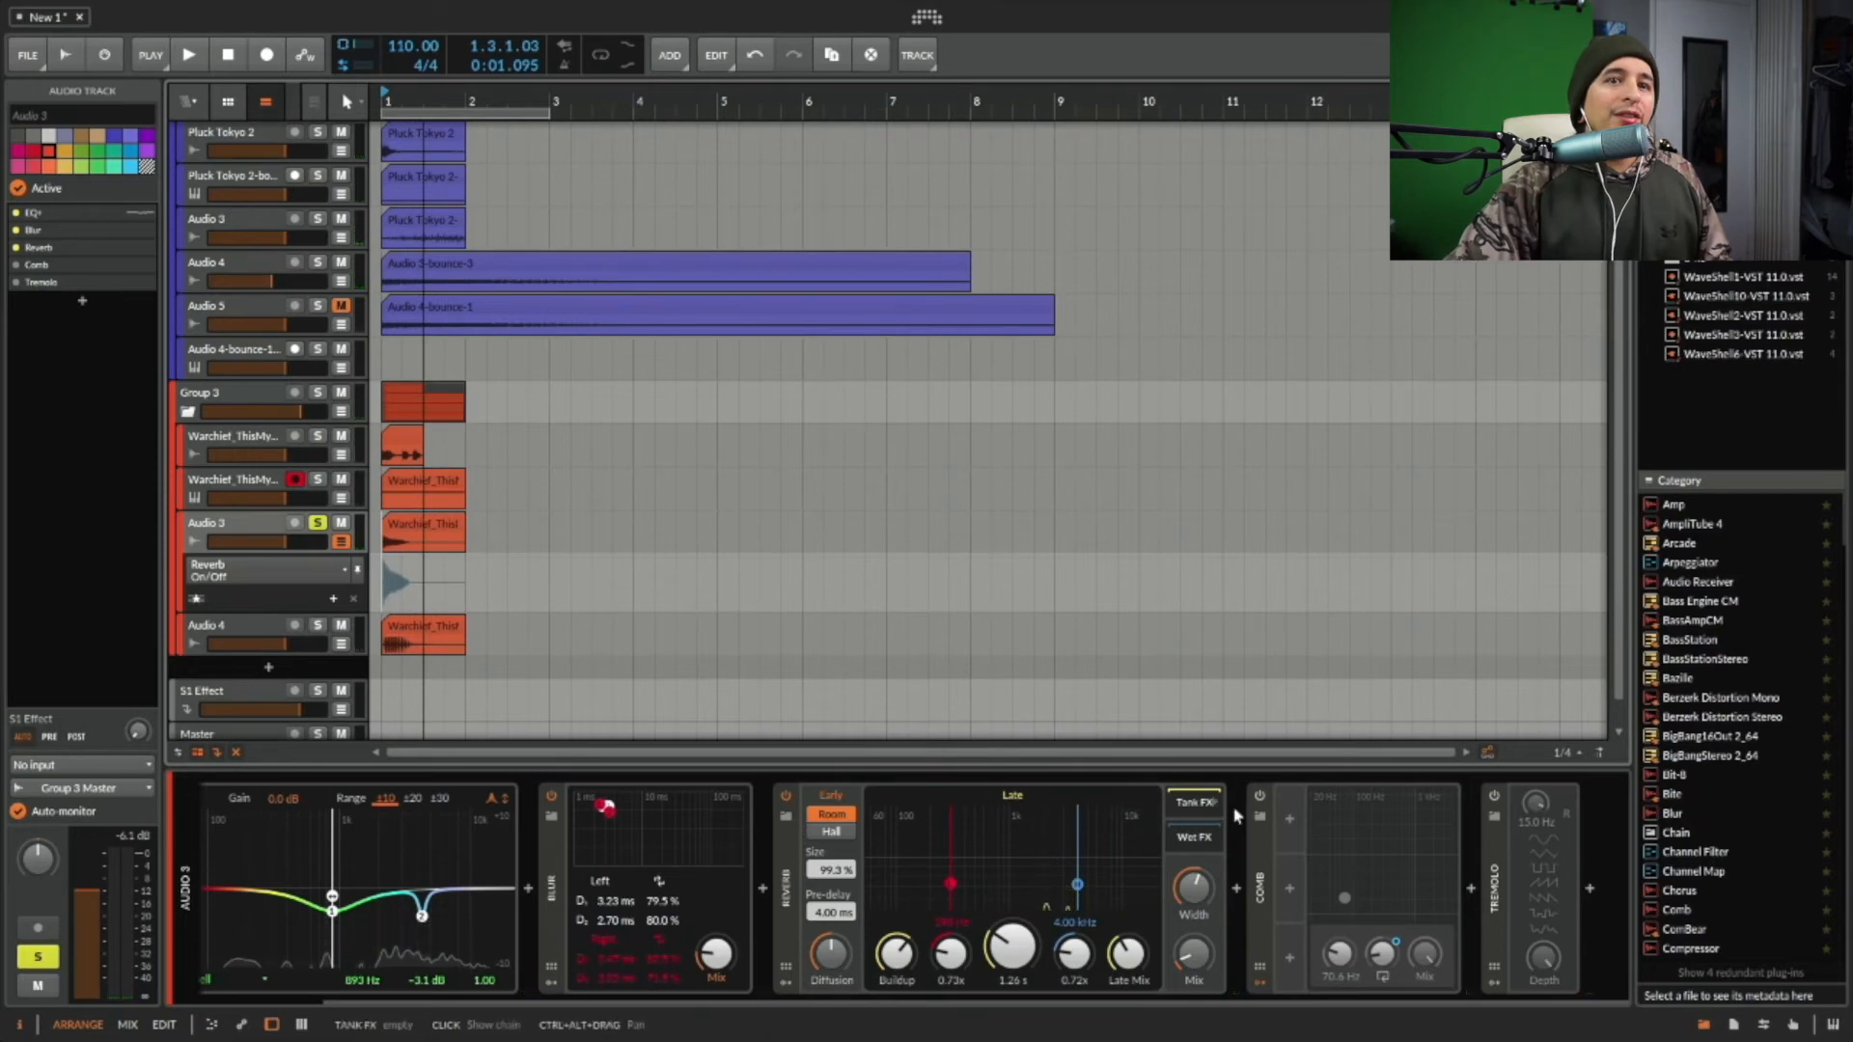
- Enable the Comb device on Audio 3, show its Feedback automation and play the track
left_click(1260, 796)
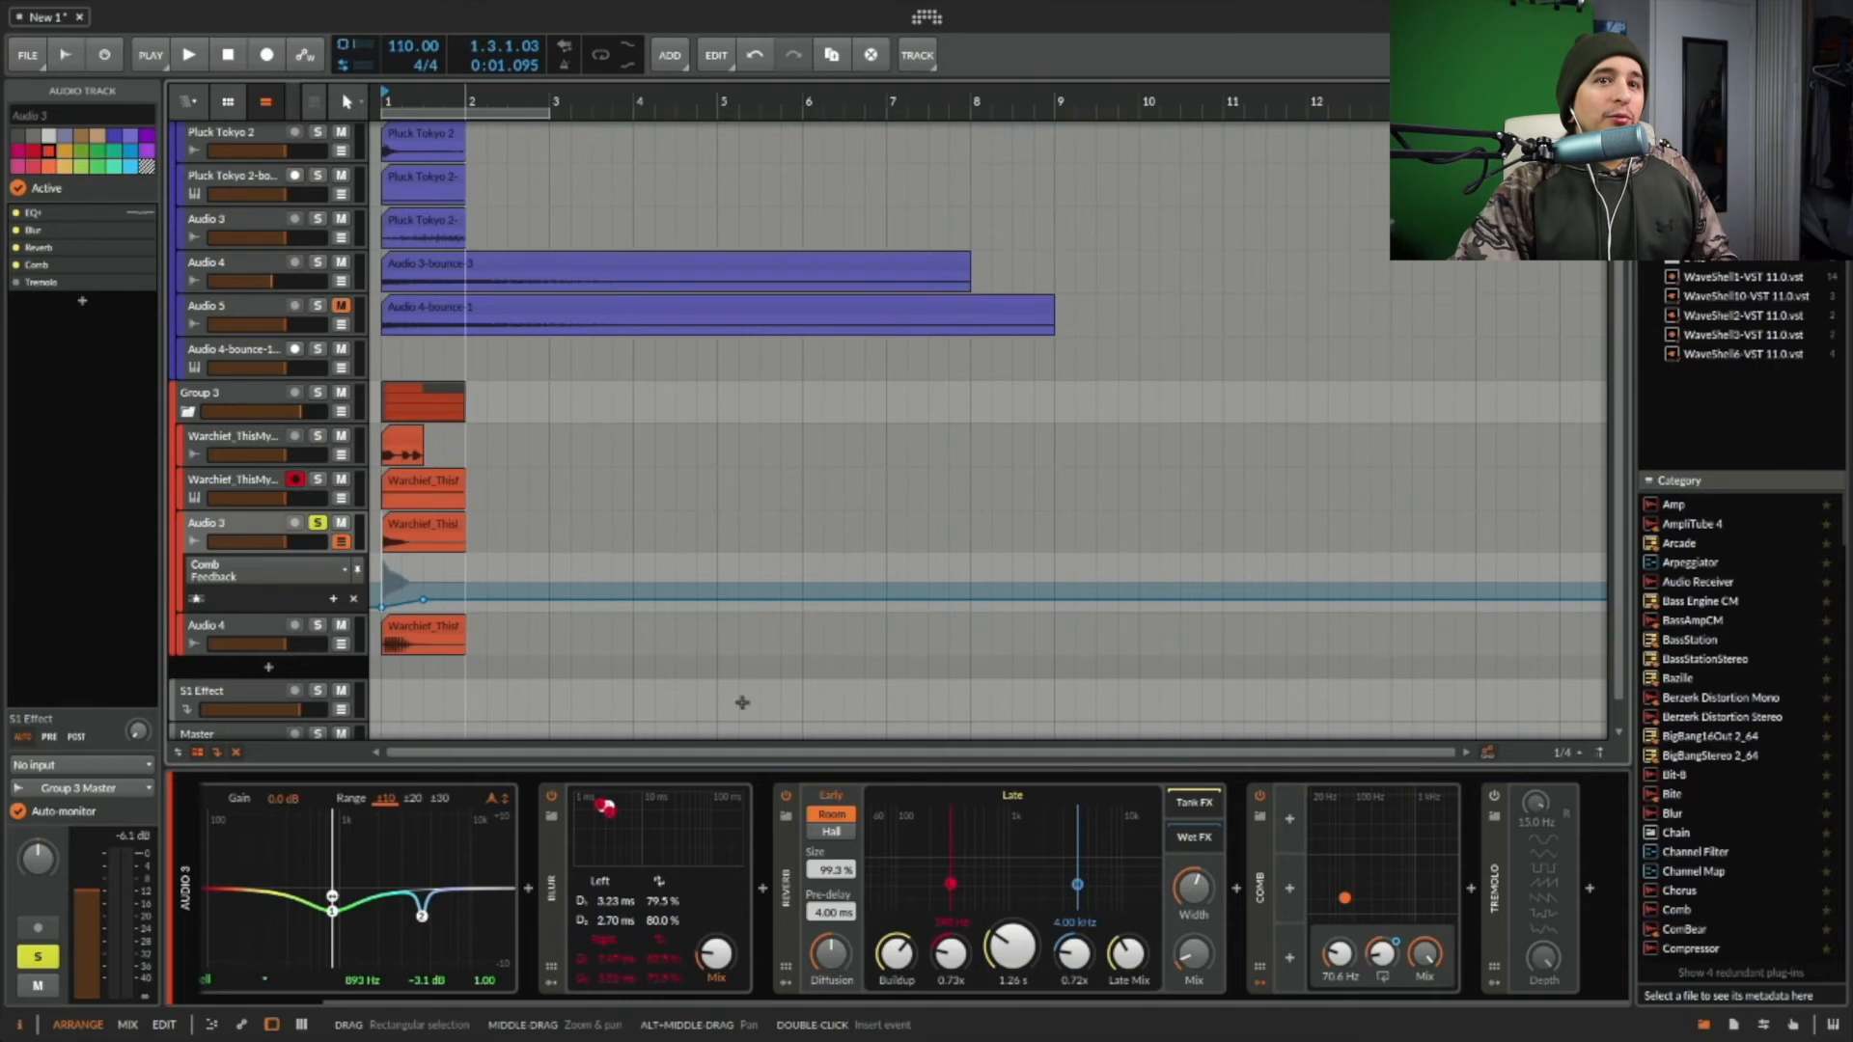
key("space")
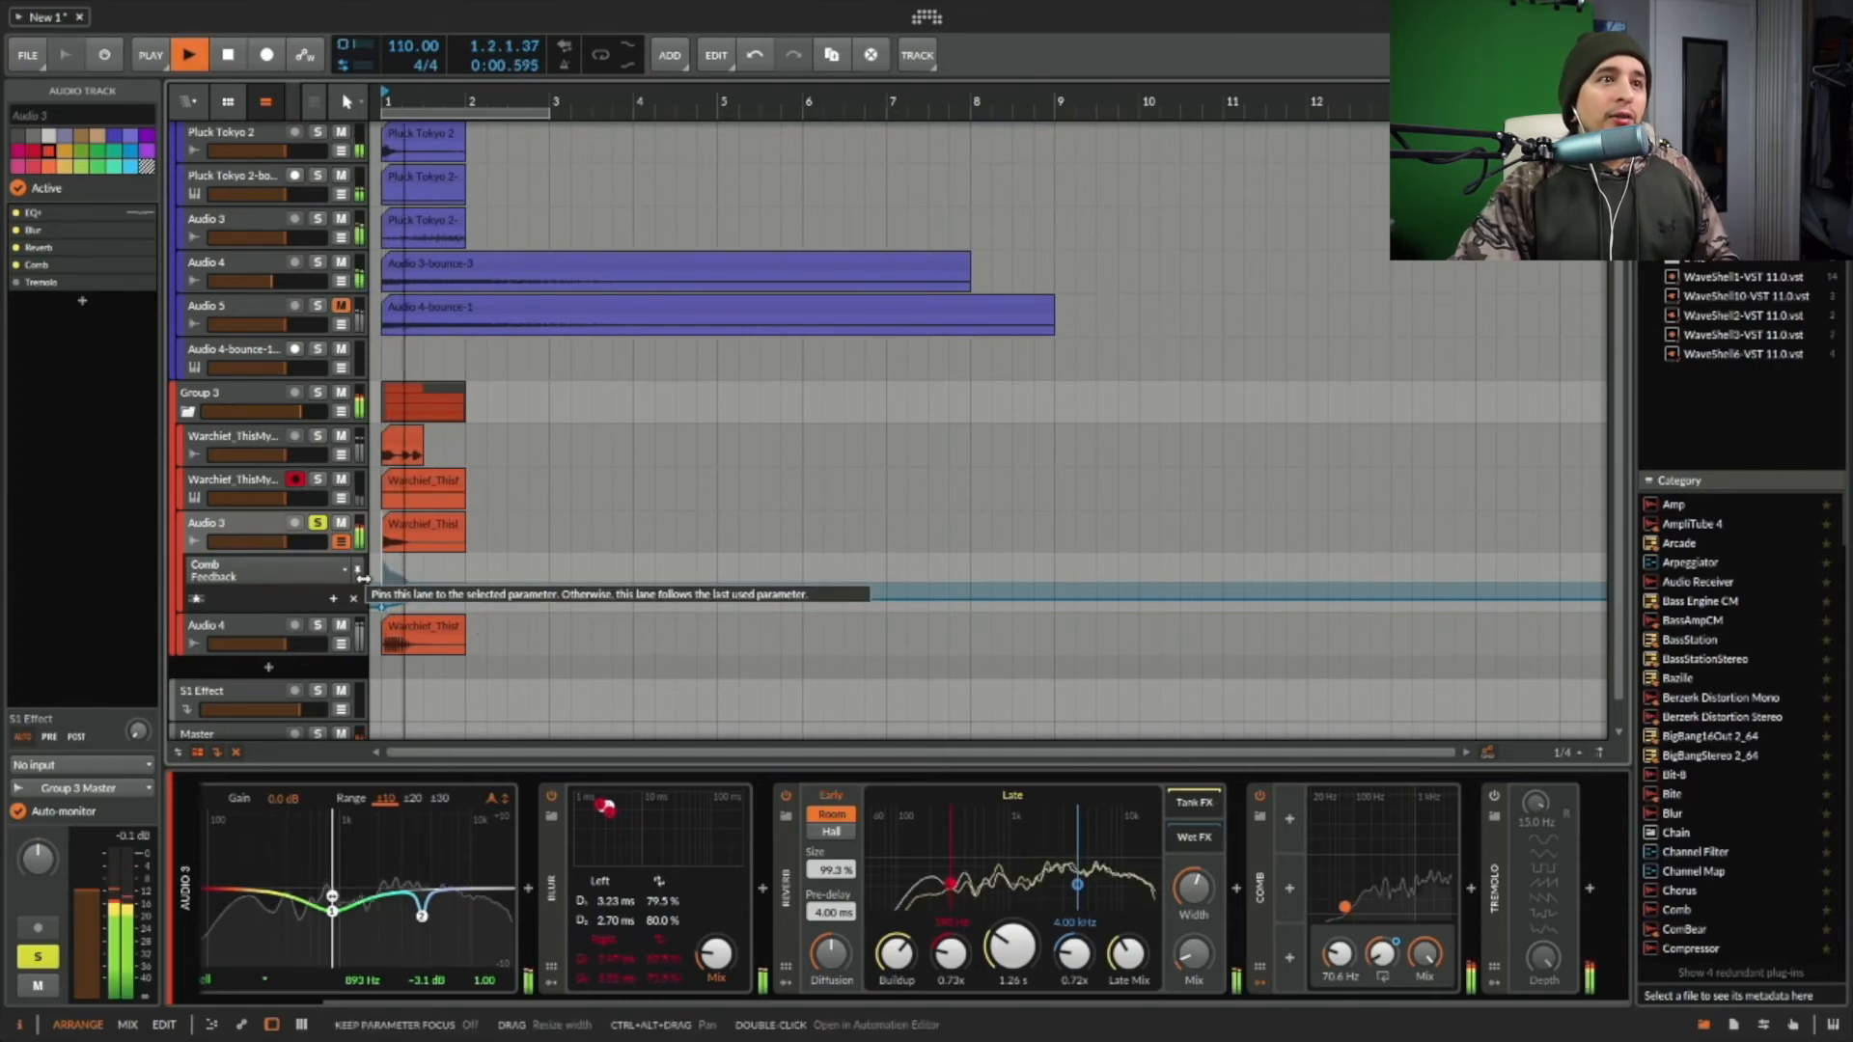
key("space")
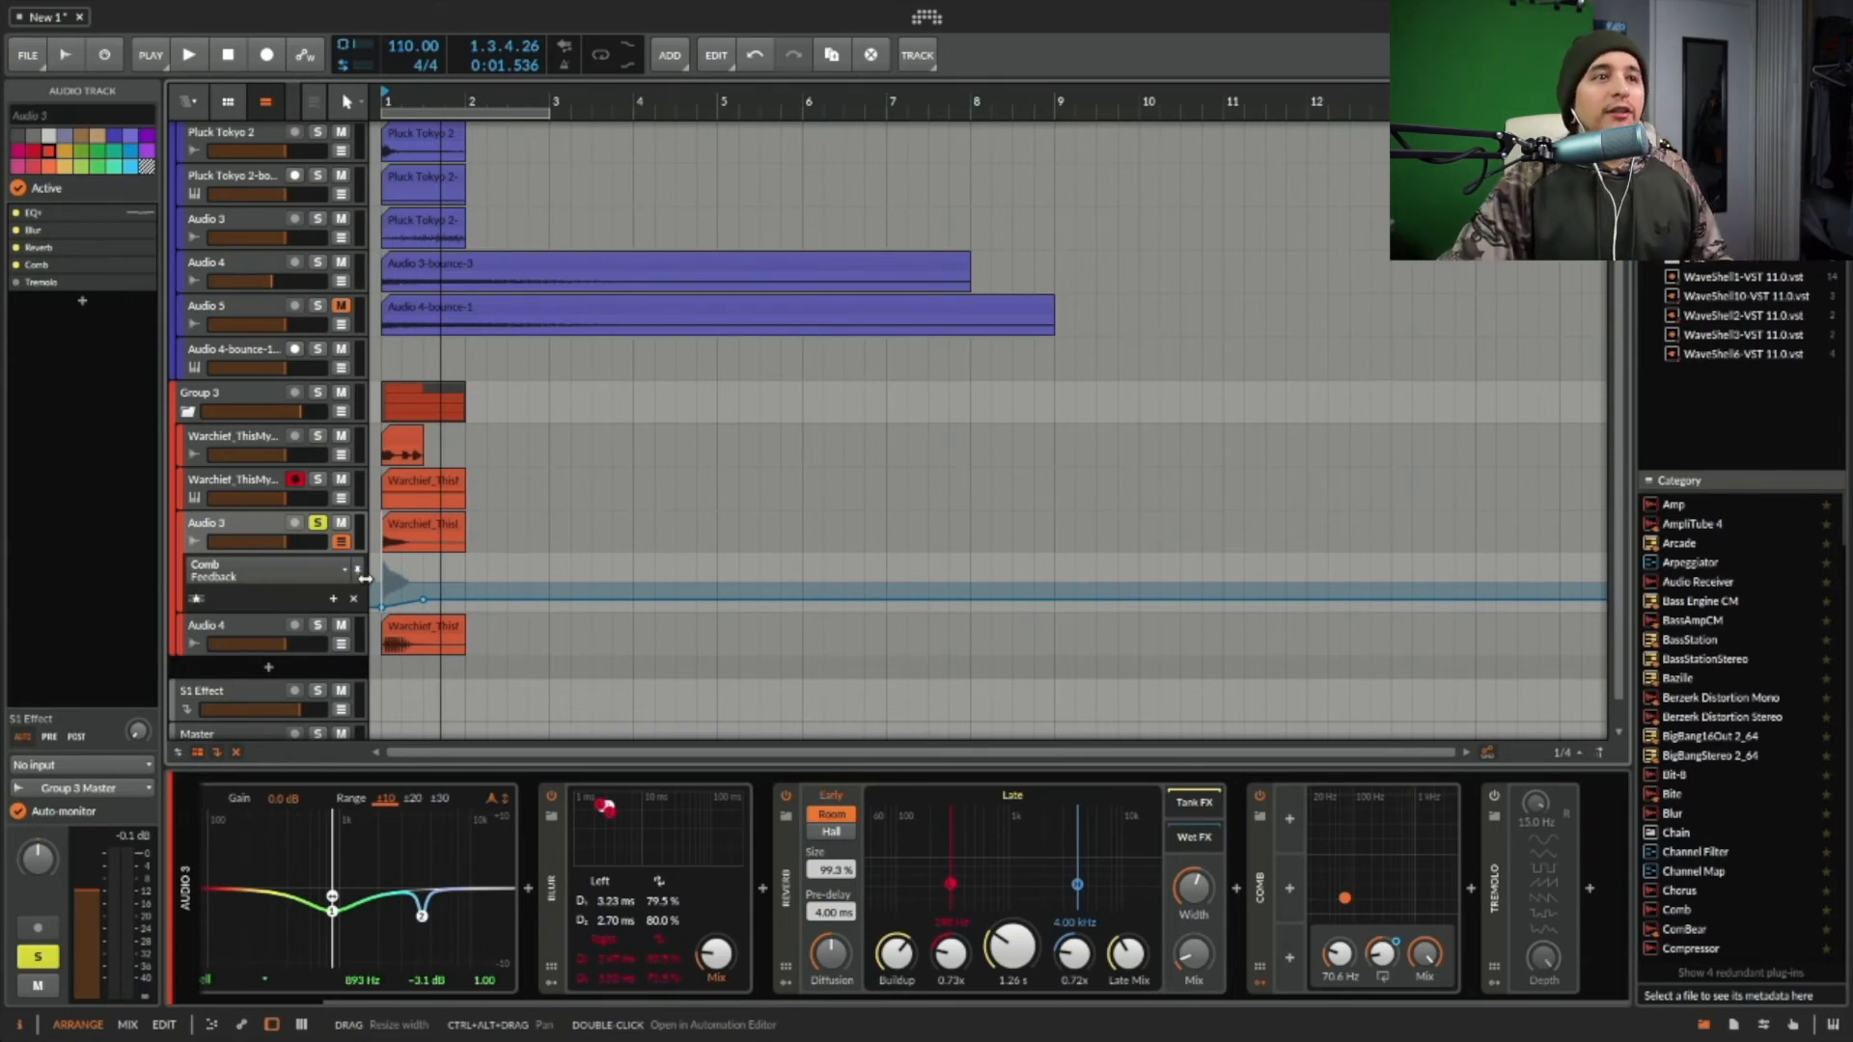
- Audition the Comb Feedback automation point at 1.3.1.00 at -100 %, and set it to -58.0 %
left_click_drag(423, 600, 425, 609)
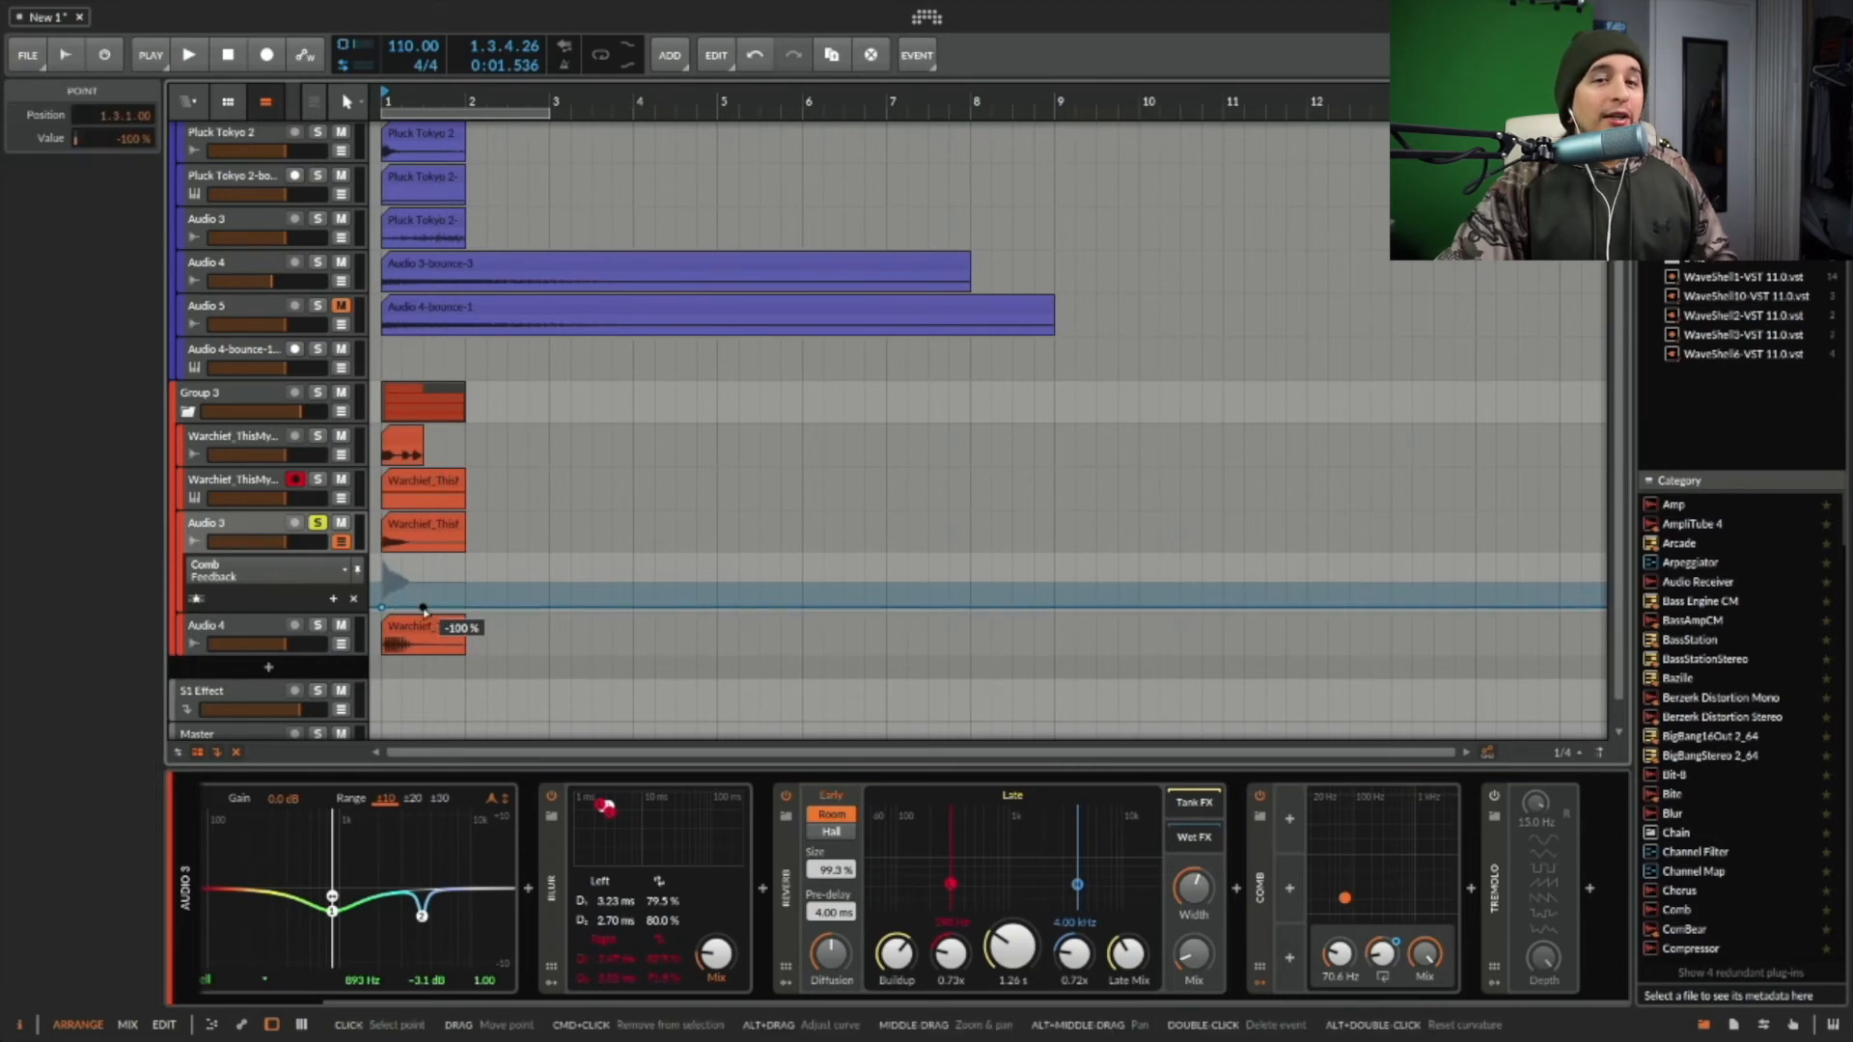
key("space")
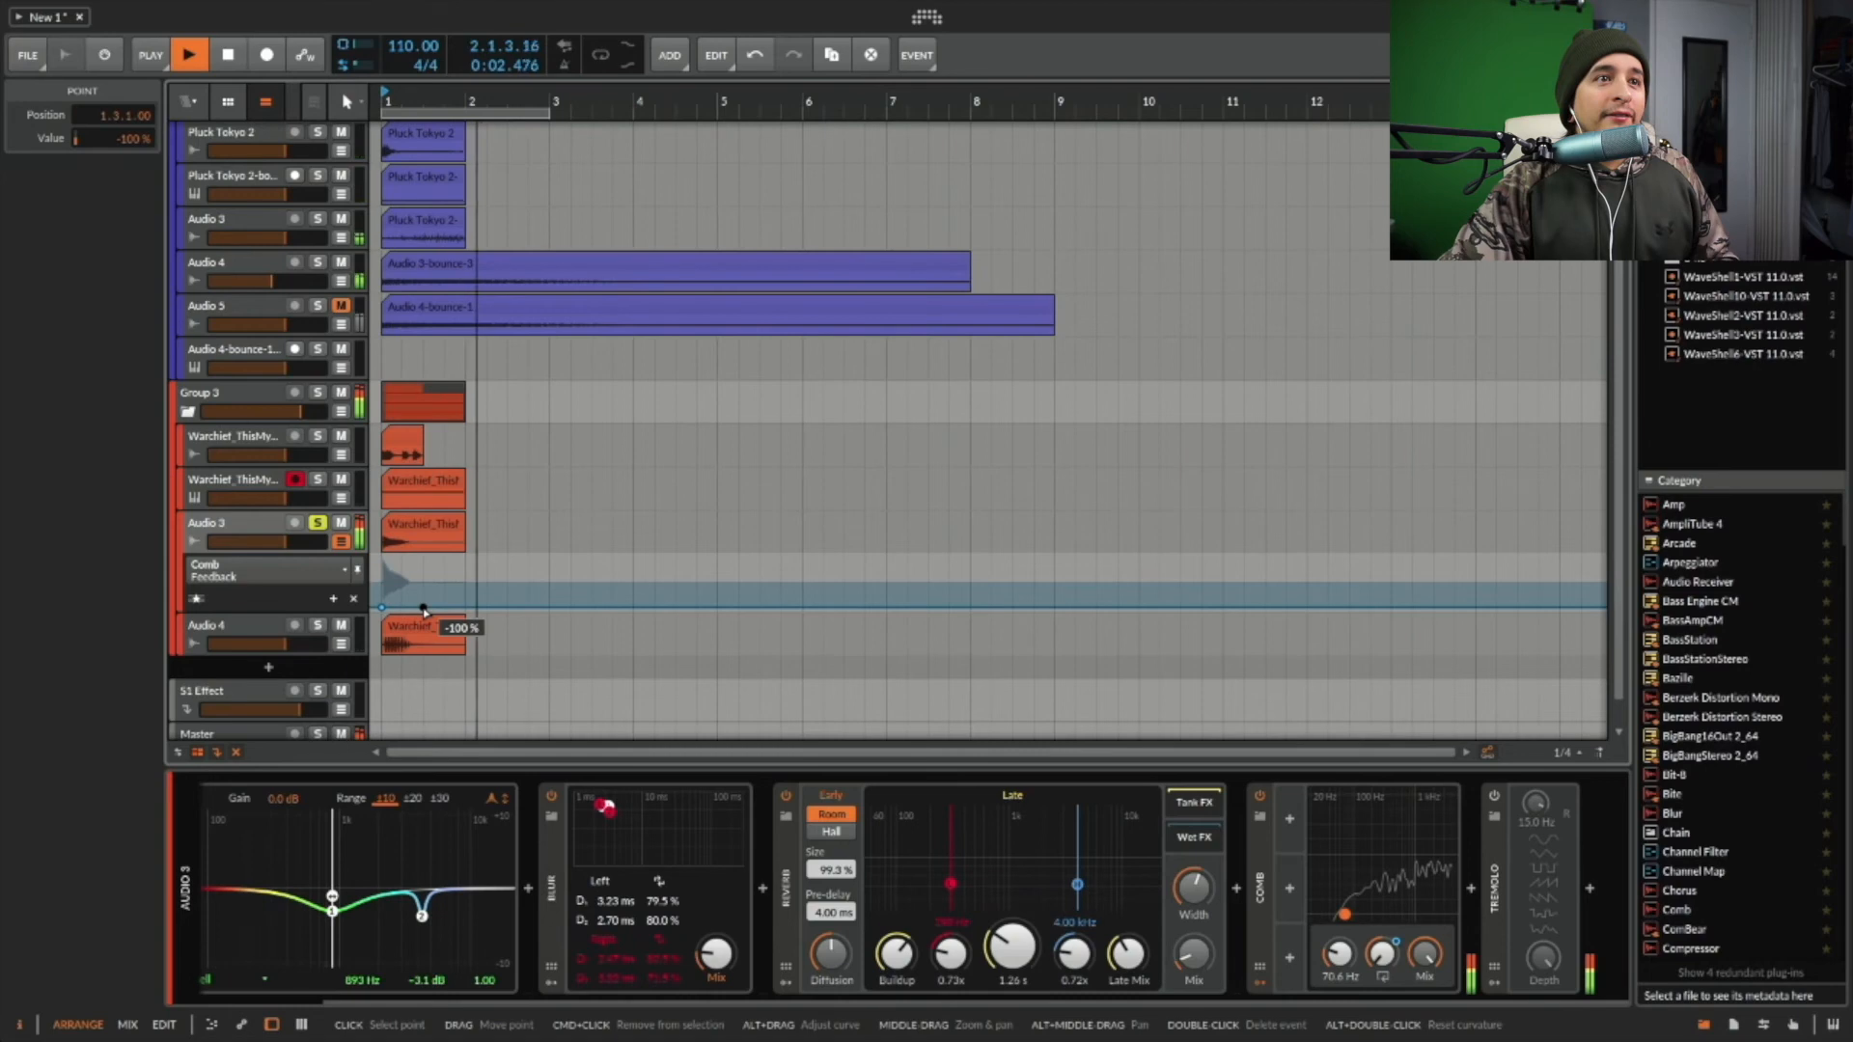
key("space")
left_click_drag(425, 609, 430, 605)
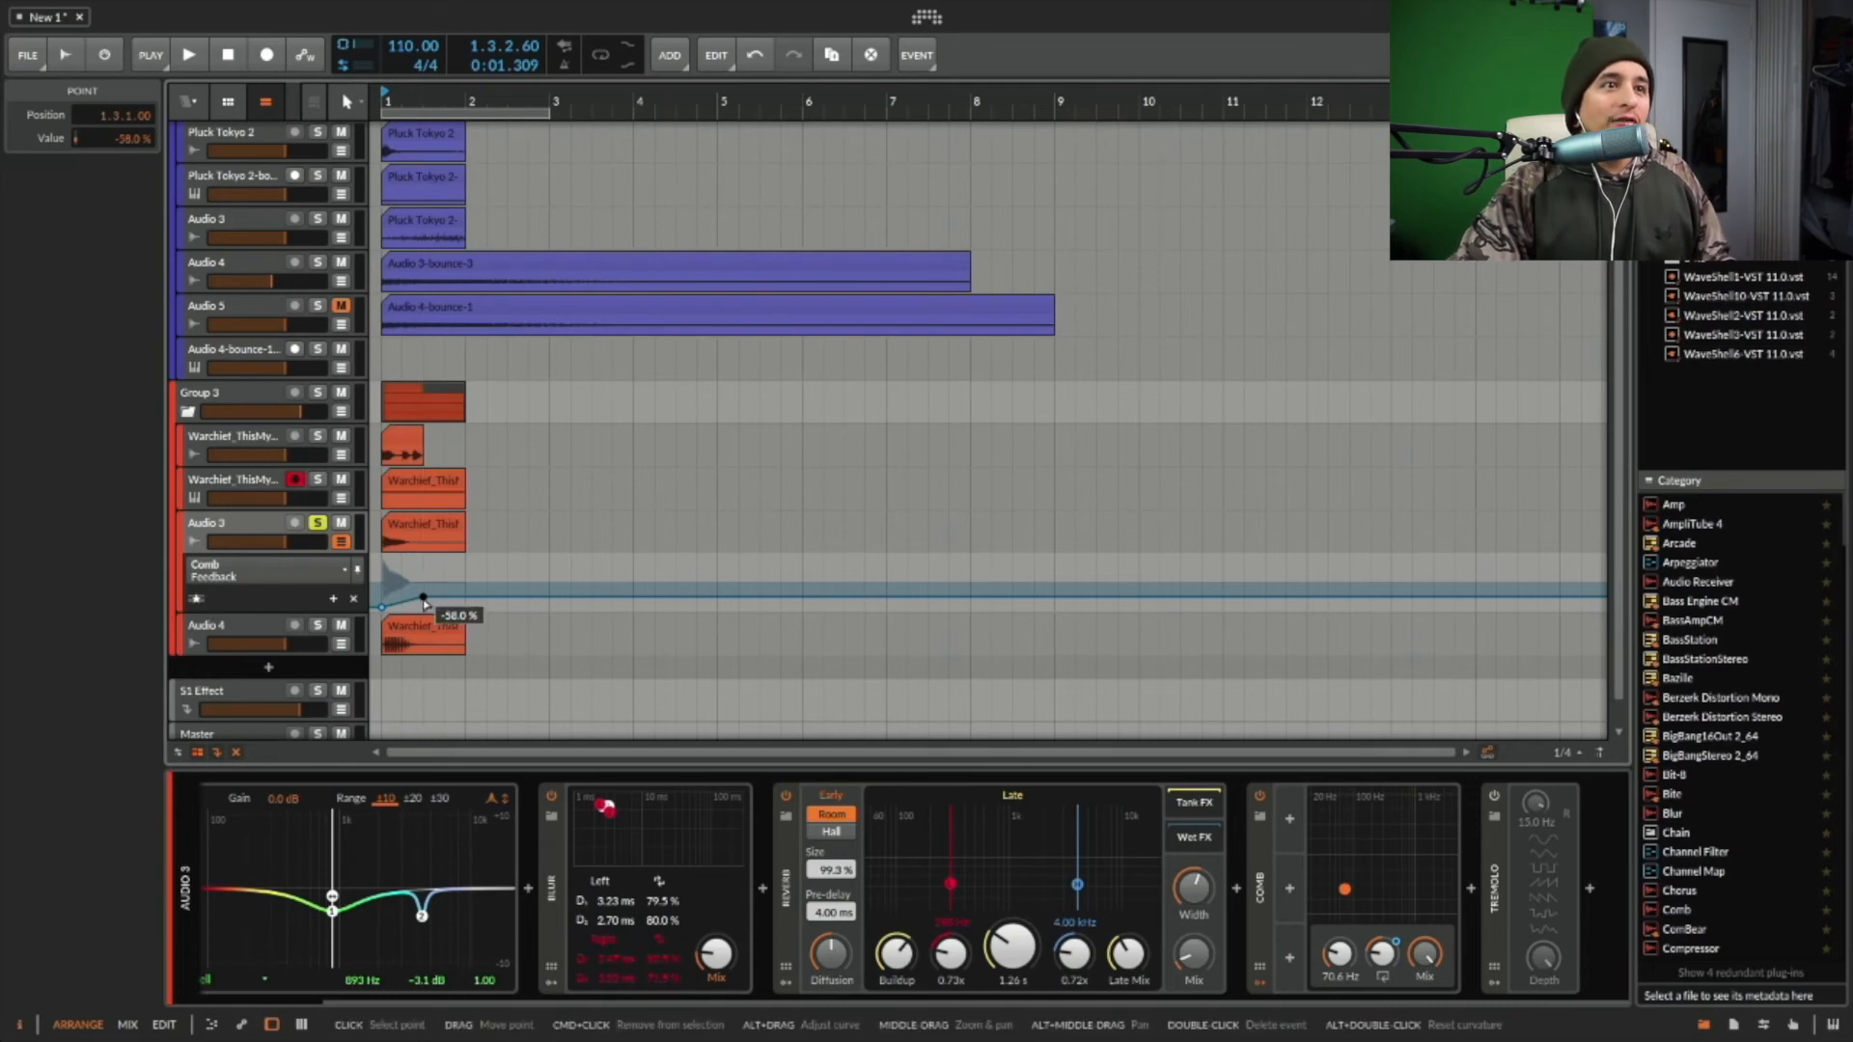
- Enable the Tremolo device on Audio 3 and play the track through the full effect chain
left_click(422, 594)
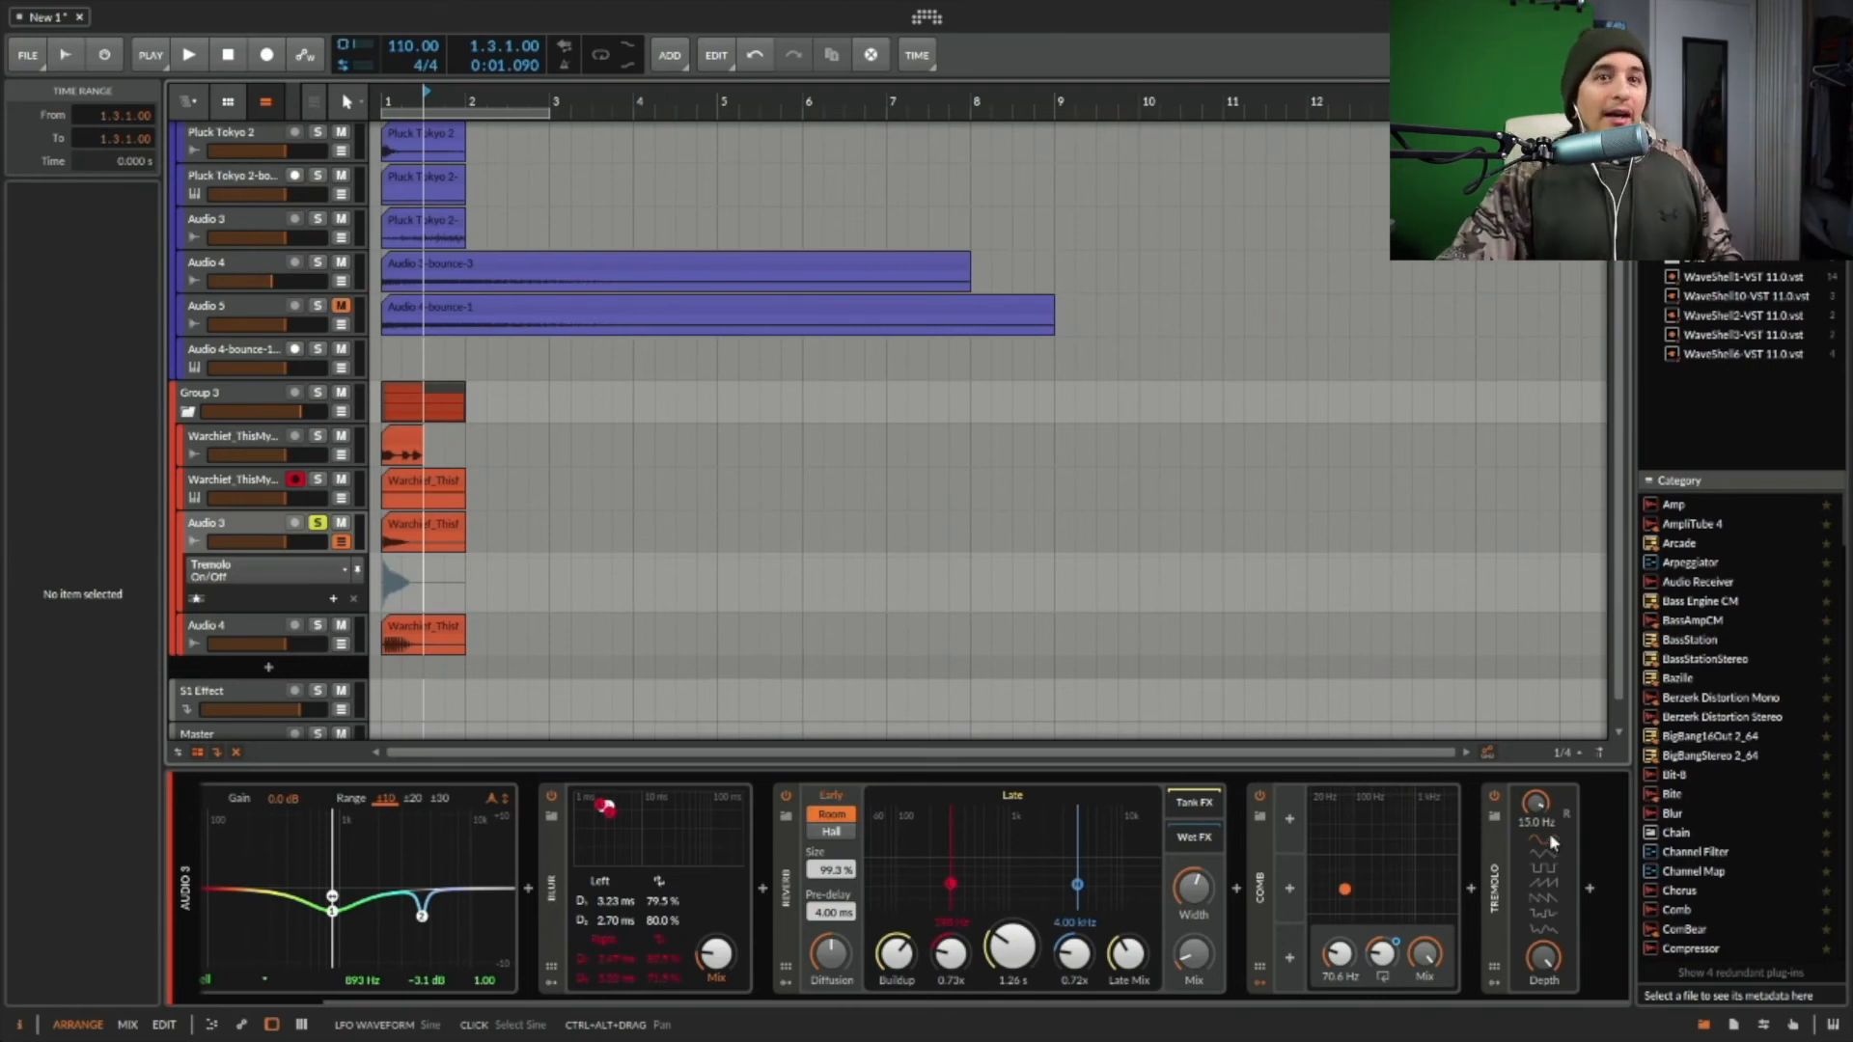
left_click(189, 55)
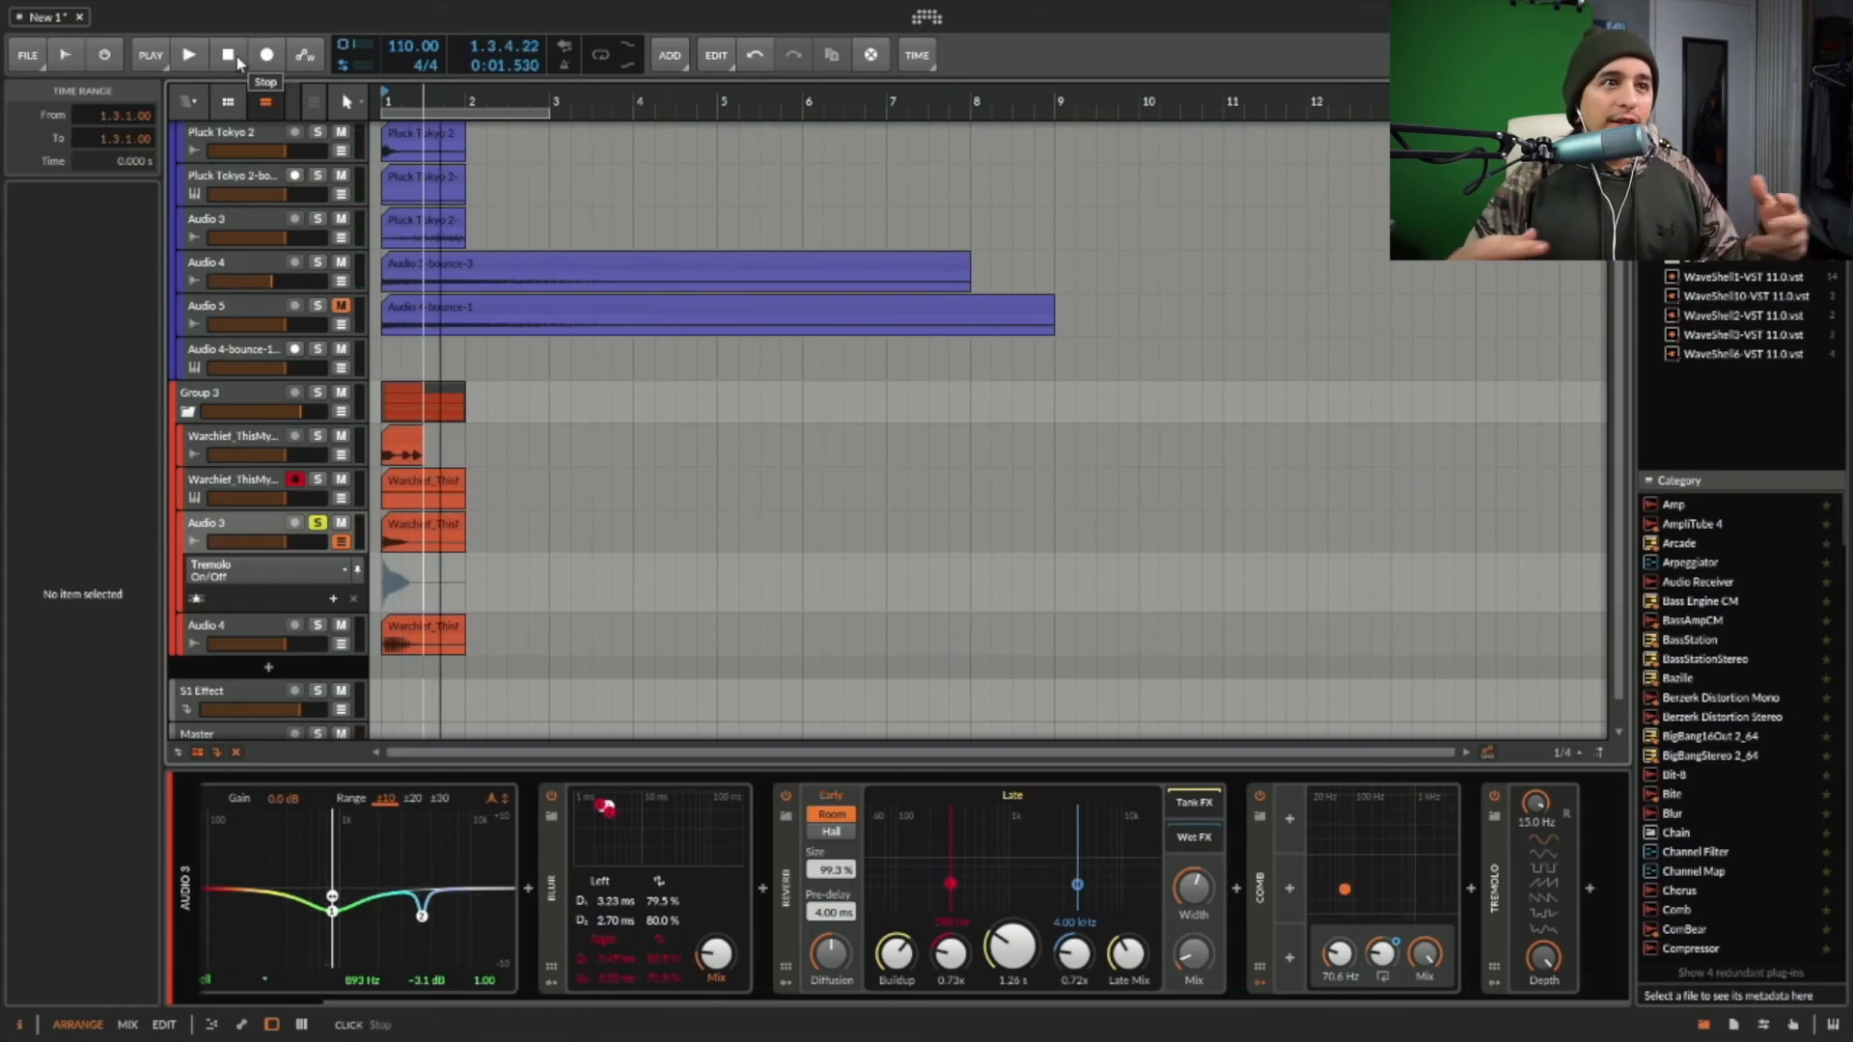
- Set the pitch of the Audio 3 clip in Group 3 to -12.00 and play it
left_click(461, 533)
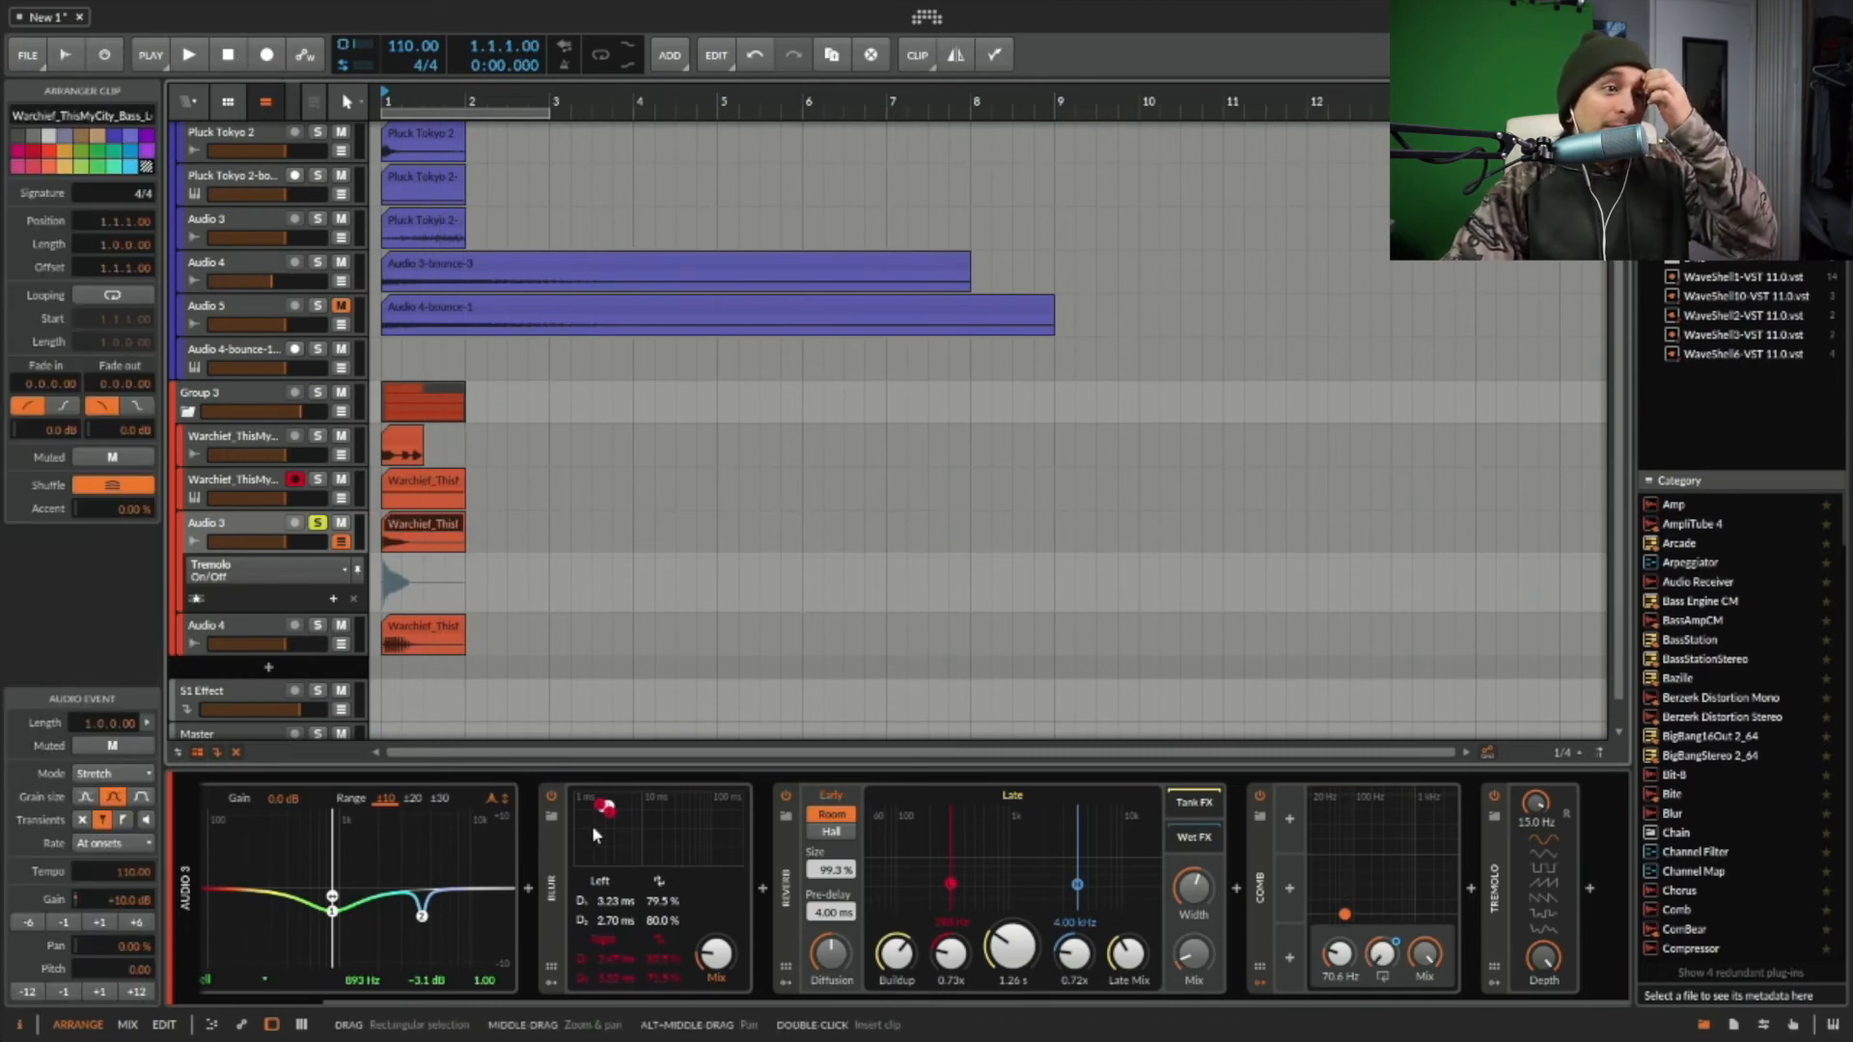
key("space")
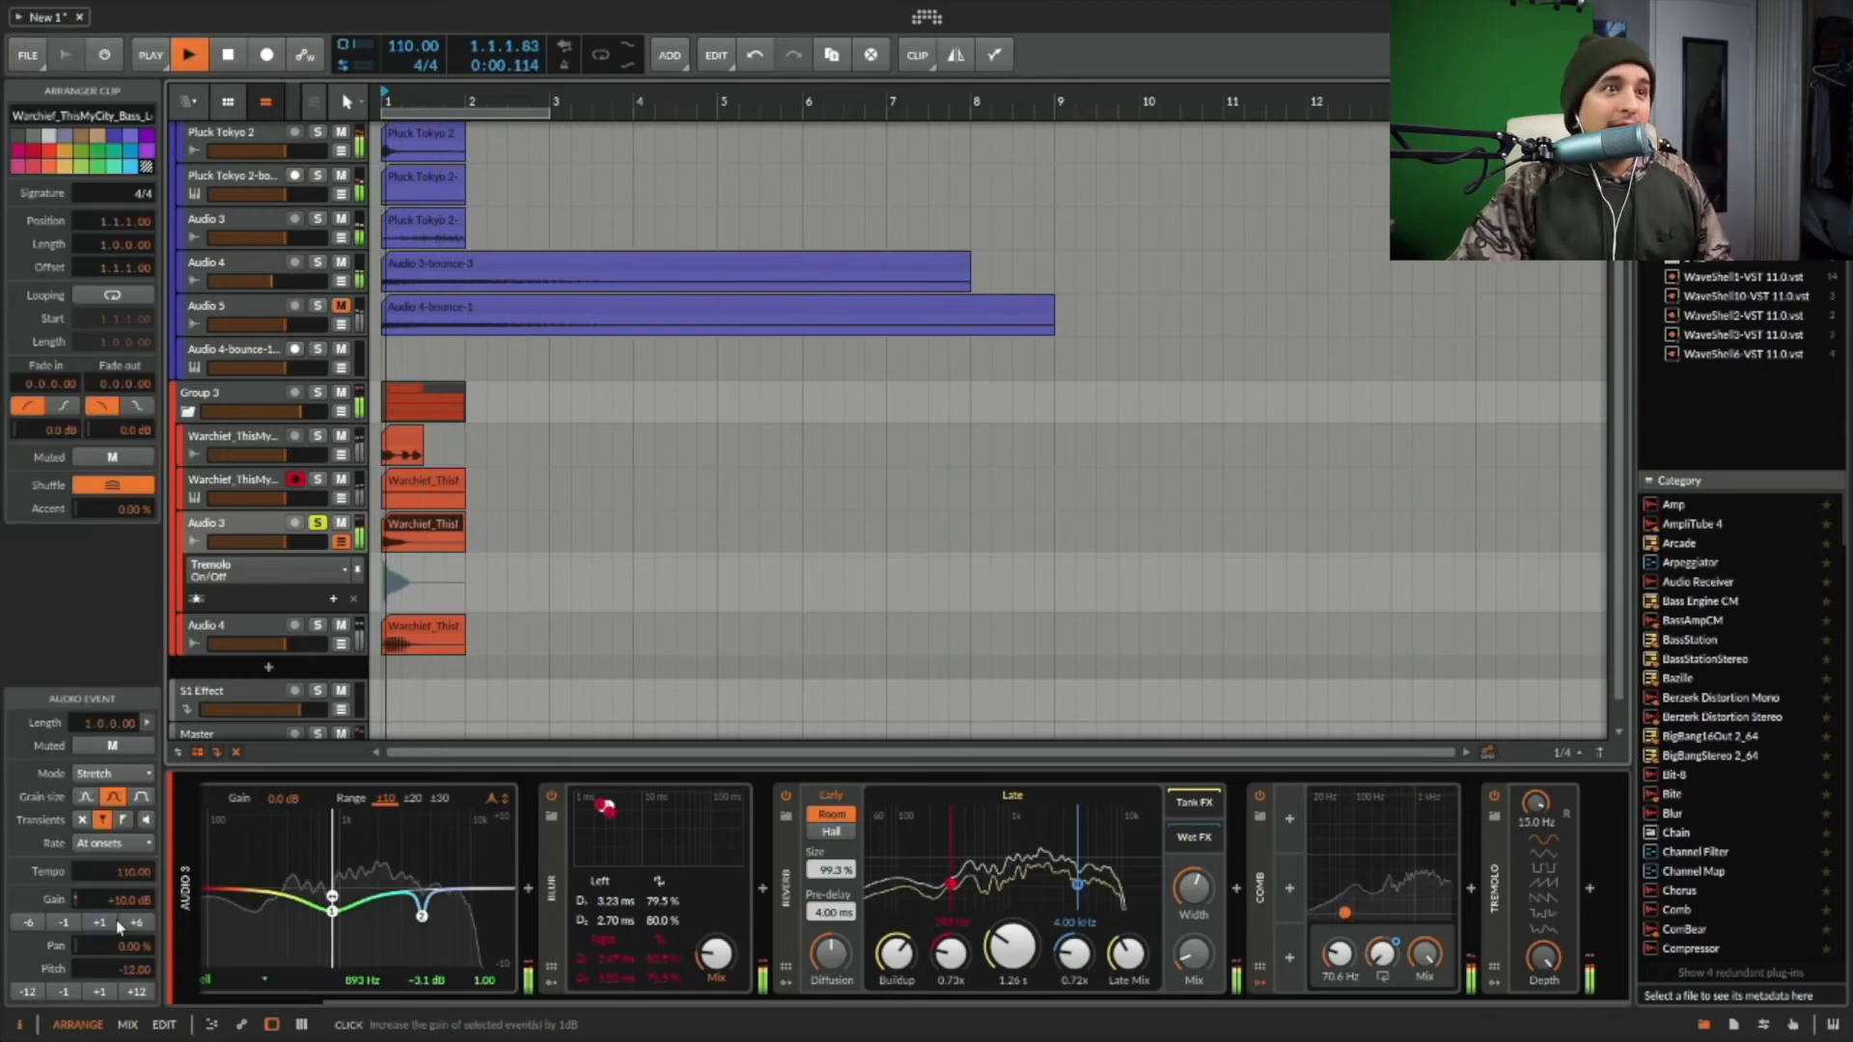
key("space")
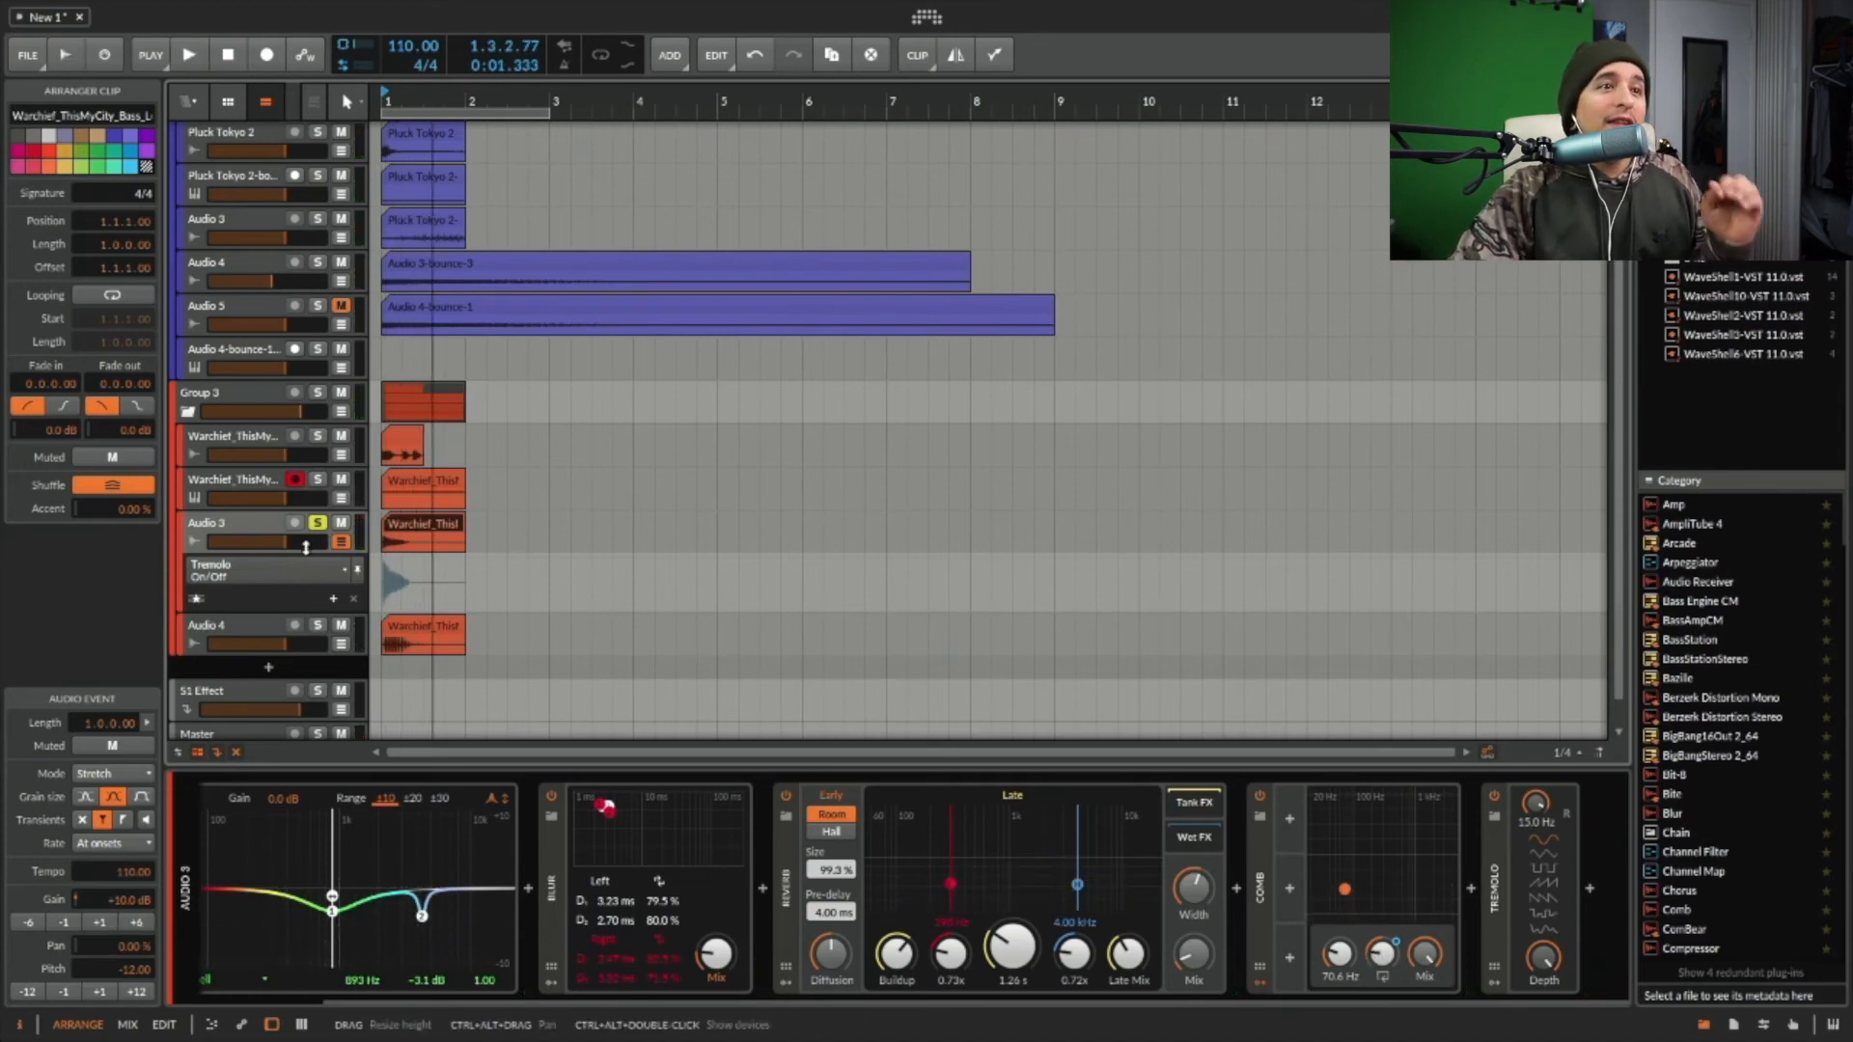
key("space")
key("space")
- Solo Group 3's Audio 4 track instead of Audio 3, play it and select its clip to check the audio settings
left_click(317, 624)
scroll(311, 470, "down", 1)
left_click(317, 508)
key("space")
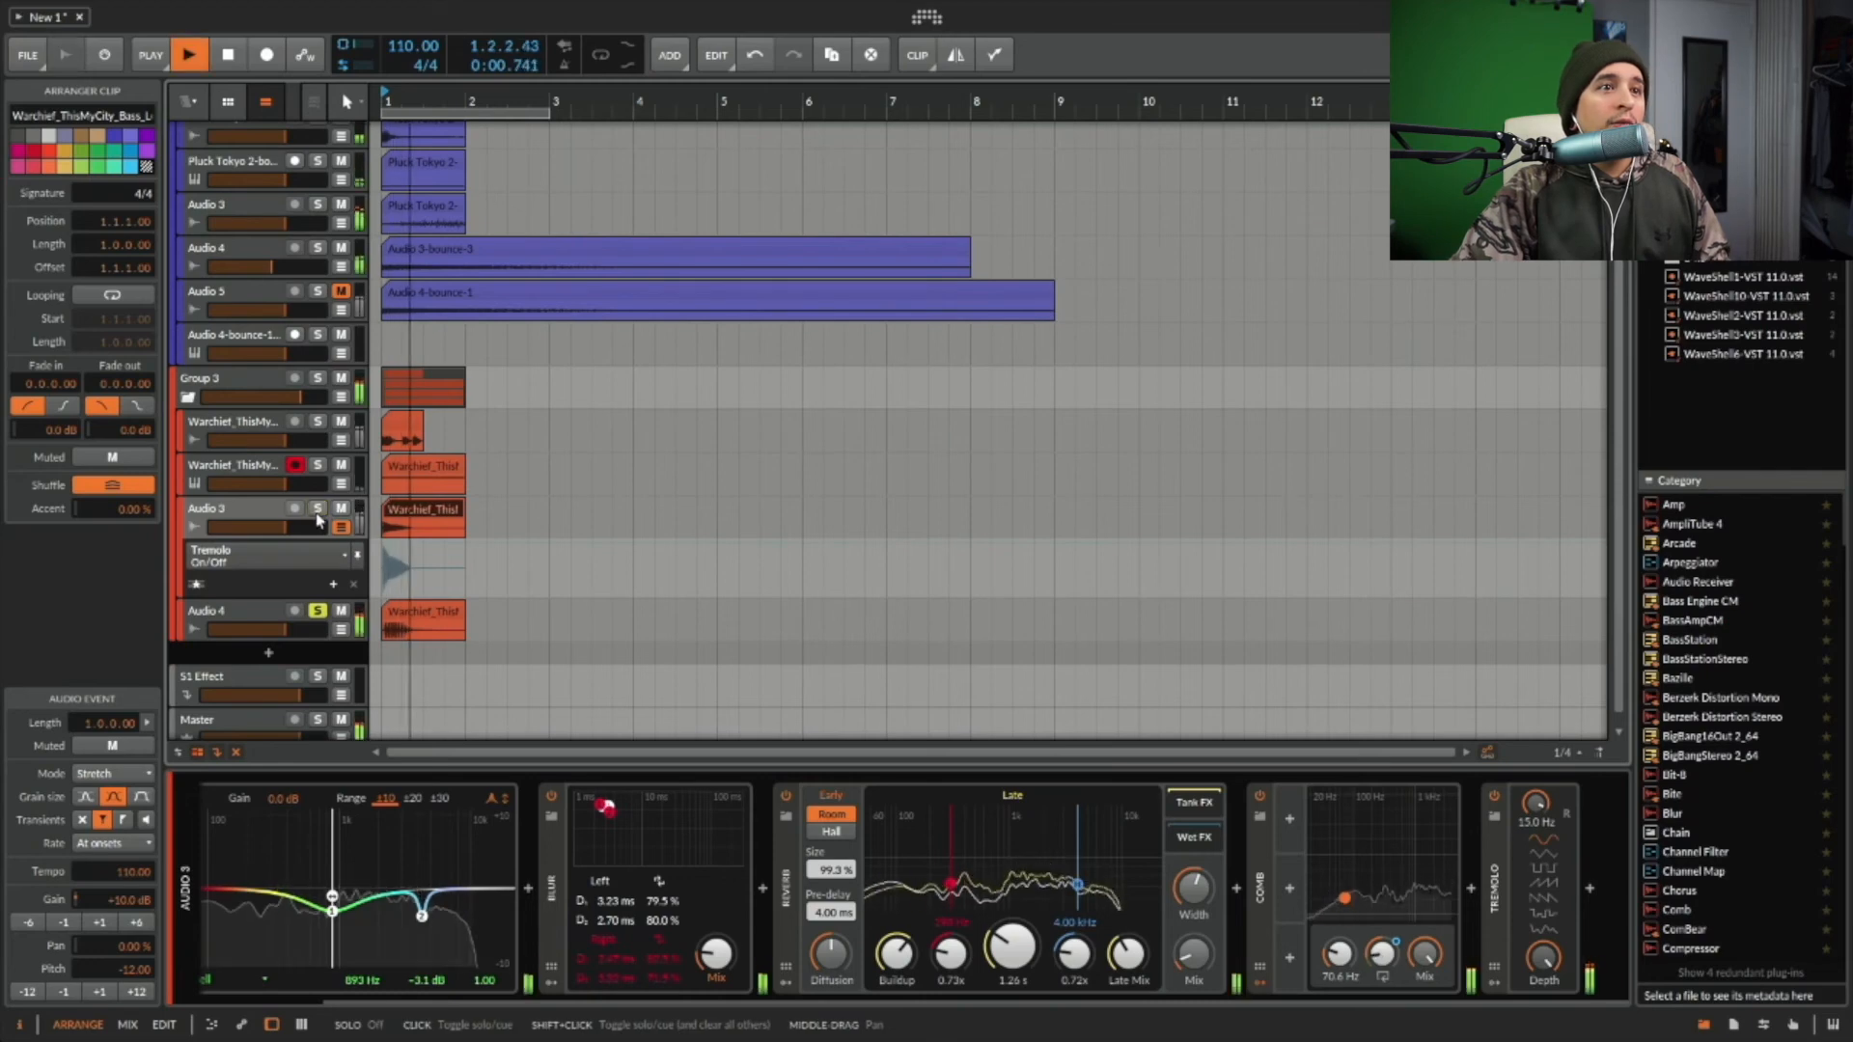
key("space")
left_click(420, 618)
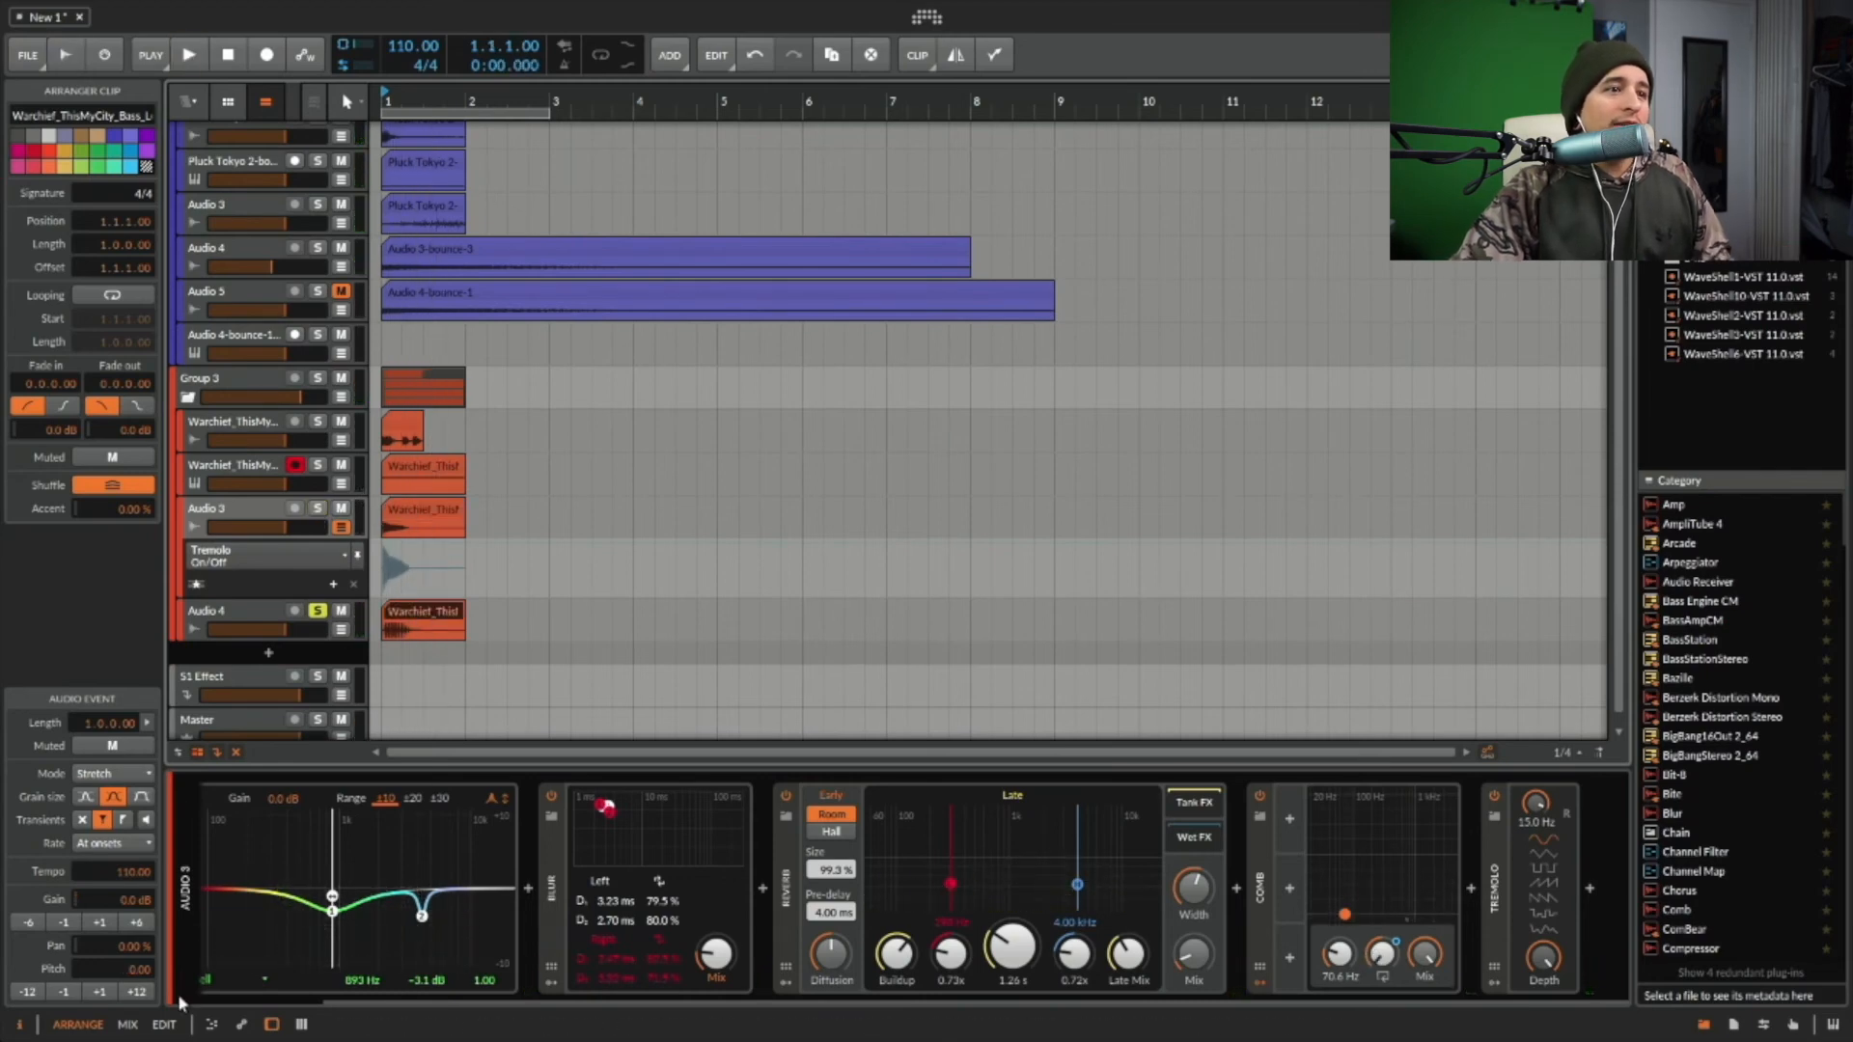
- Set the Audio 3 clip's pitch to 0.00 in Group 3 and switch the solo from Audio 4 to Audio 3 during playback
left_click(413, 504)
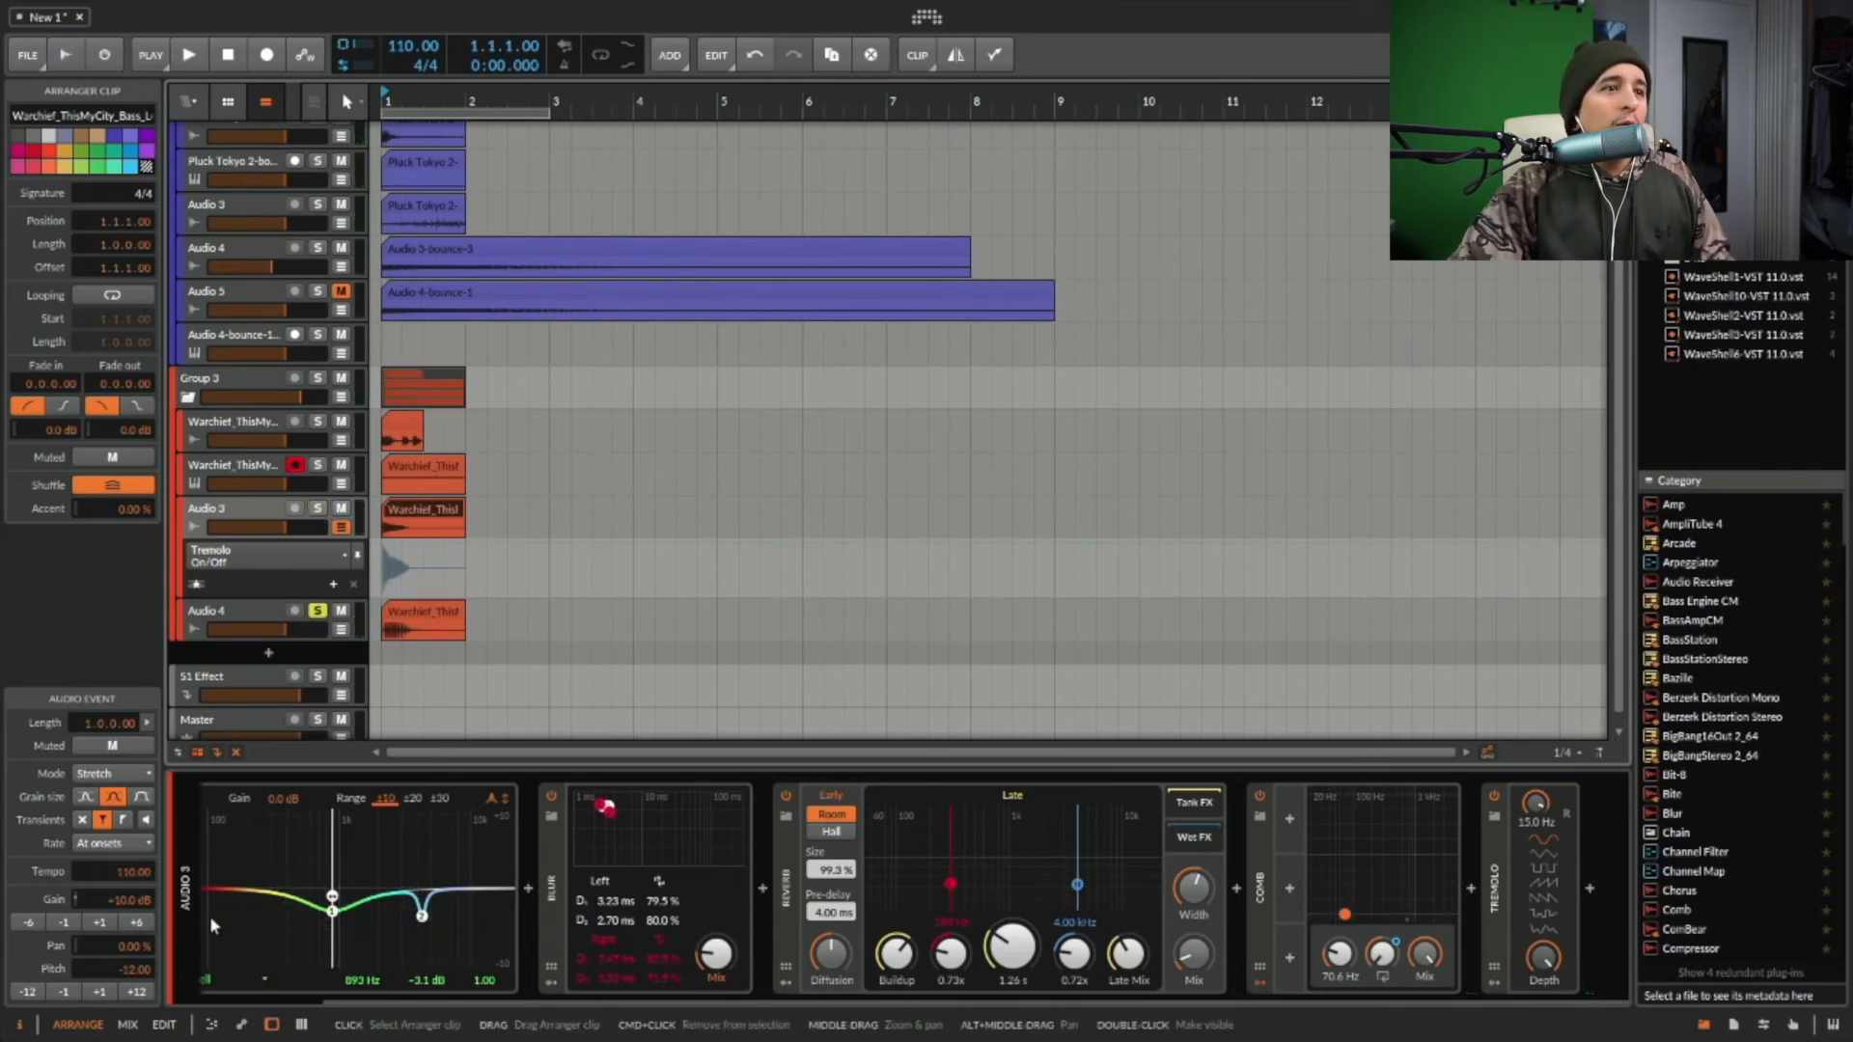
left_click(136, 993)
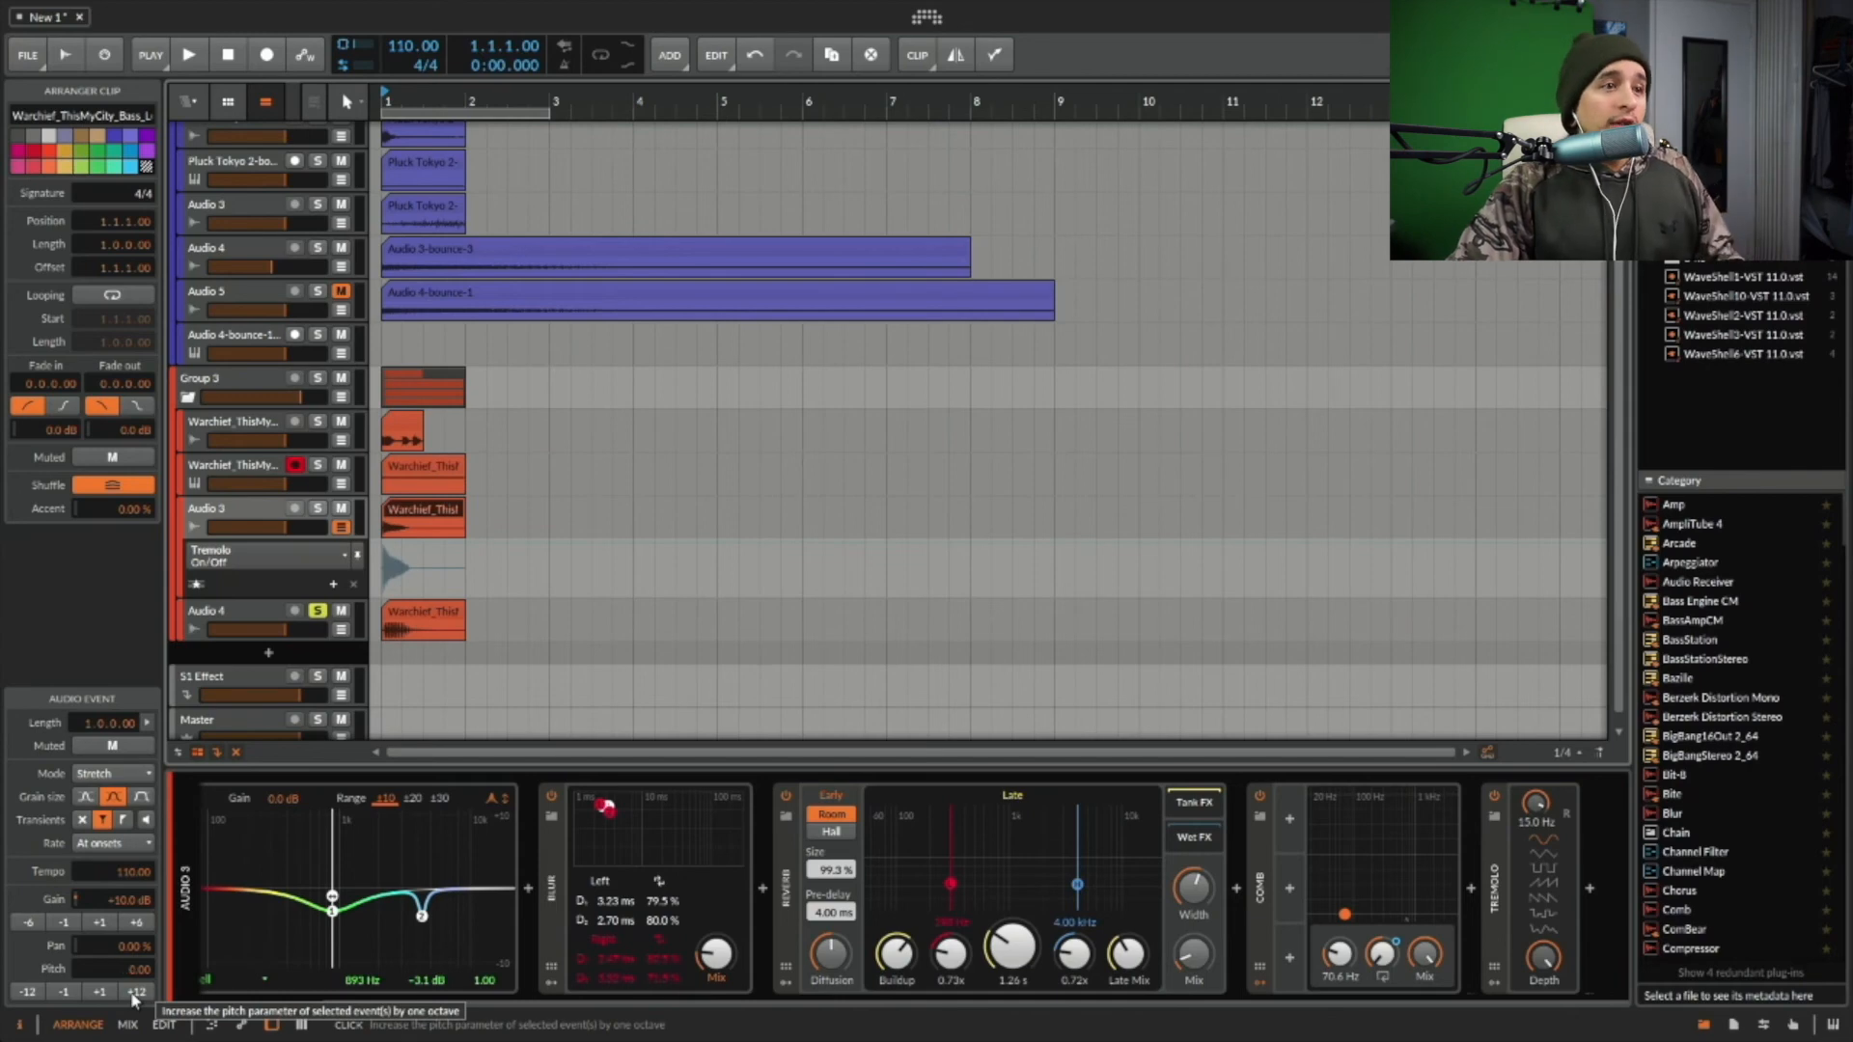
key("space")
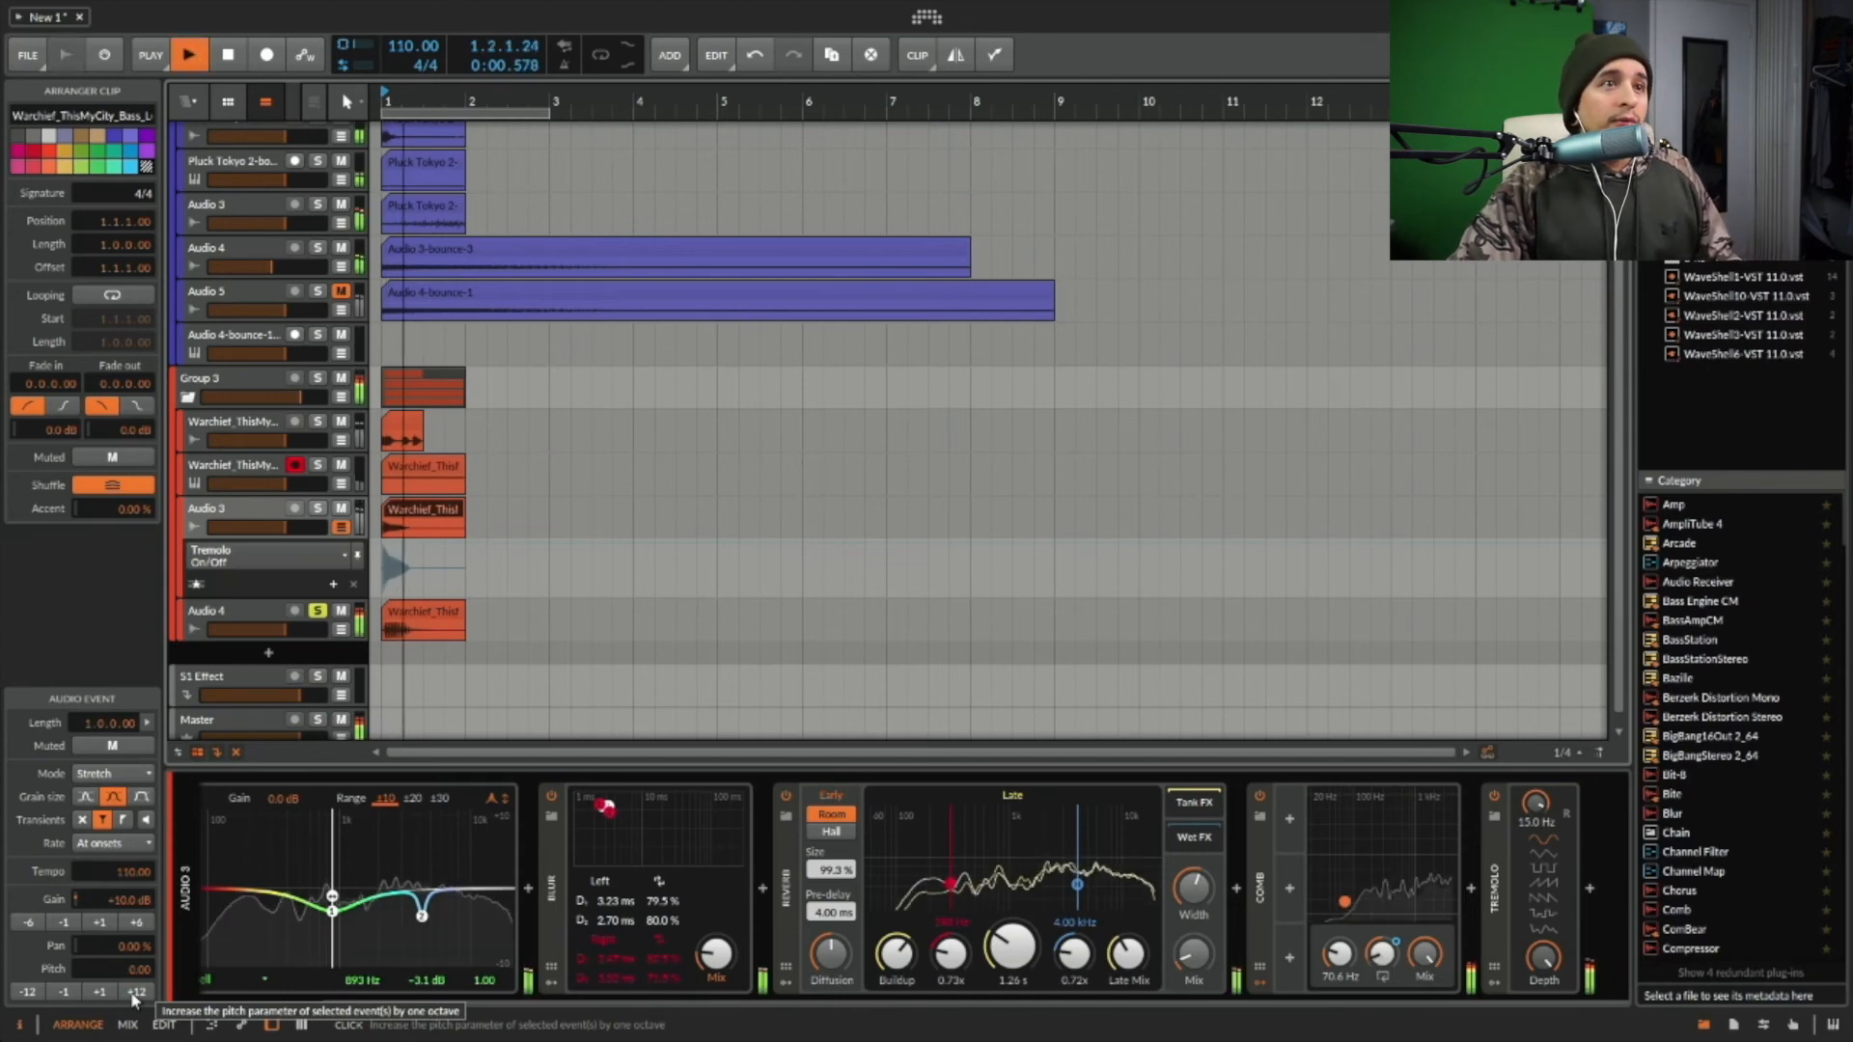
left_click(318, 507)
key("space")
- Set the pitch of Group 3's Audio 3 clip to 12.00 and play it
left_click(425, 511)
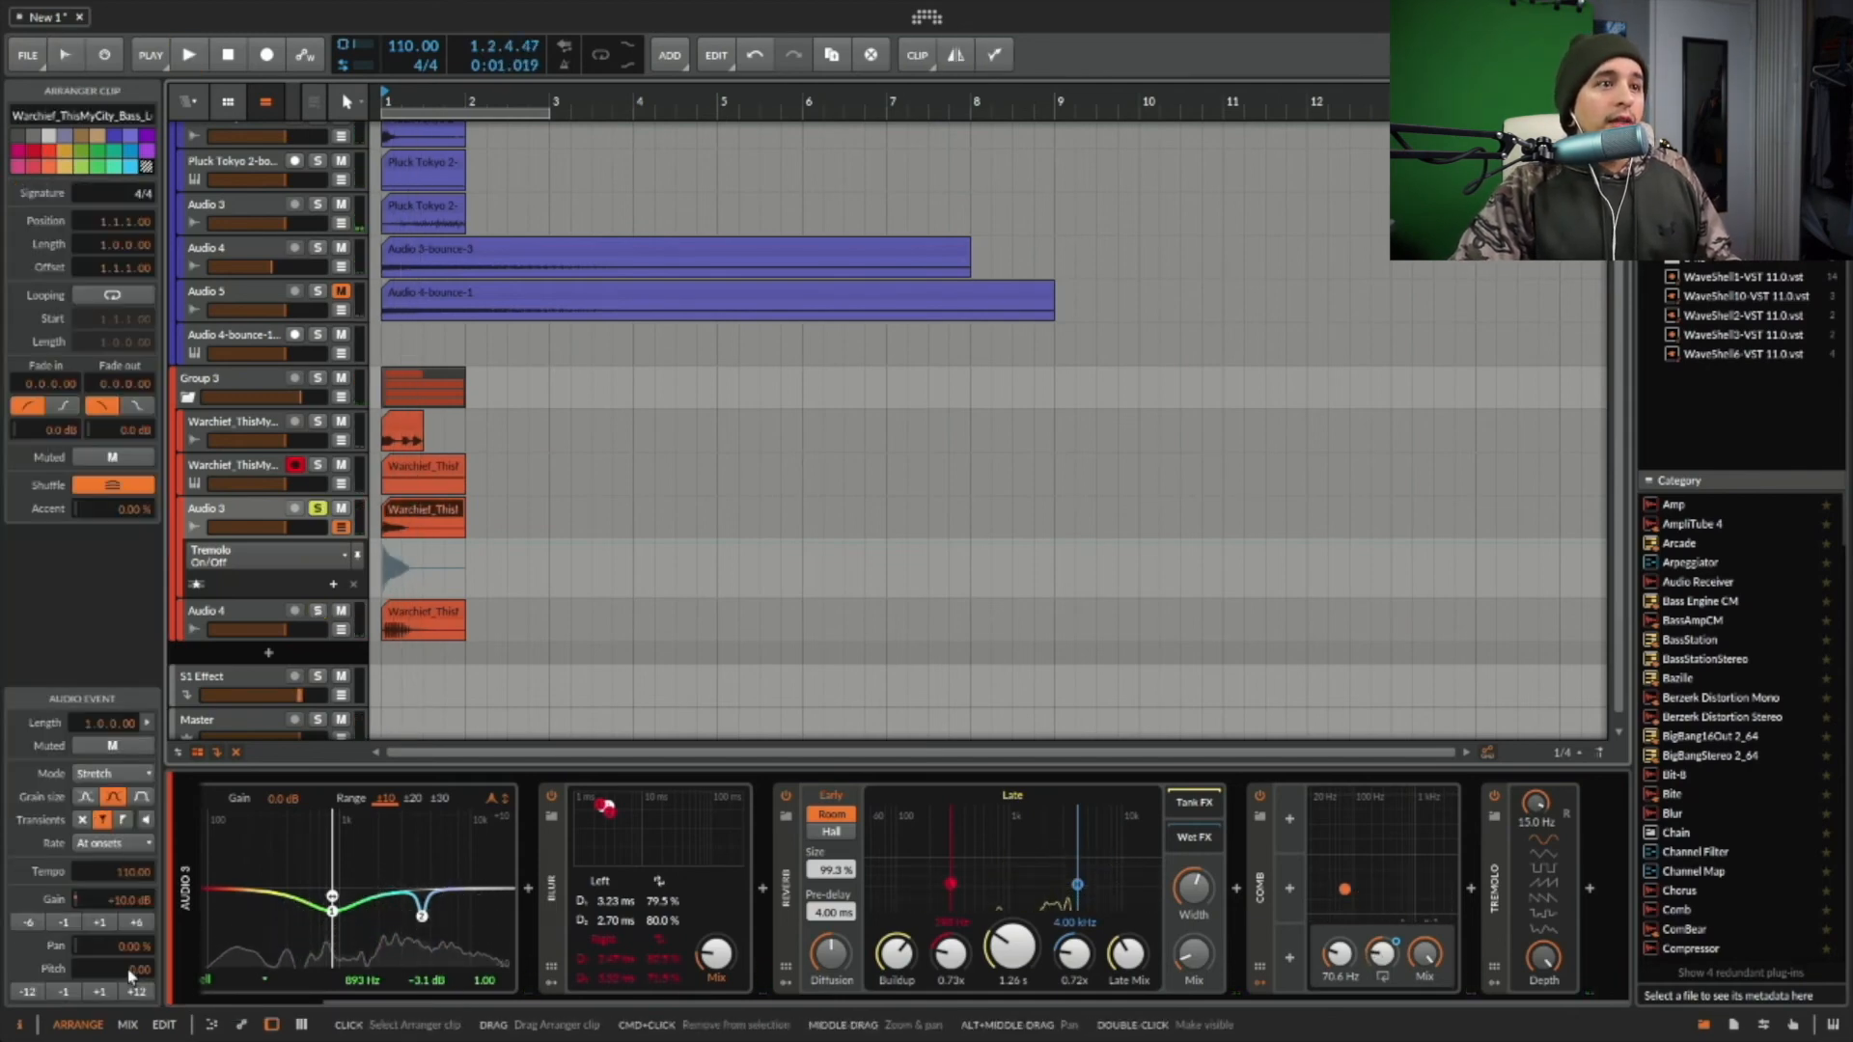
left_click(138, 992)
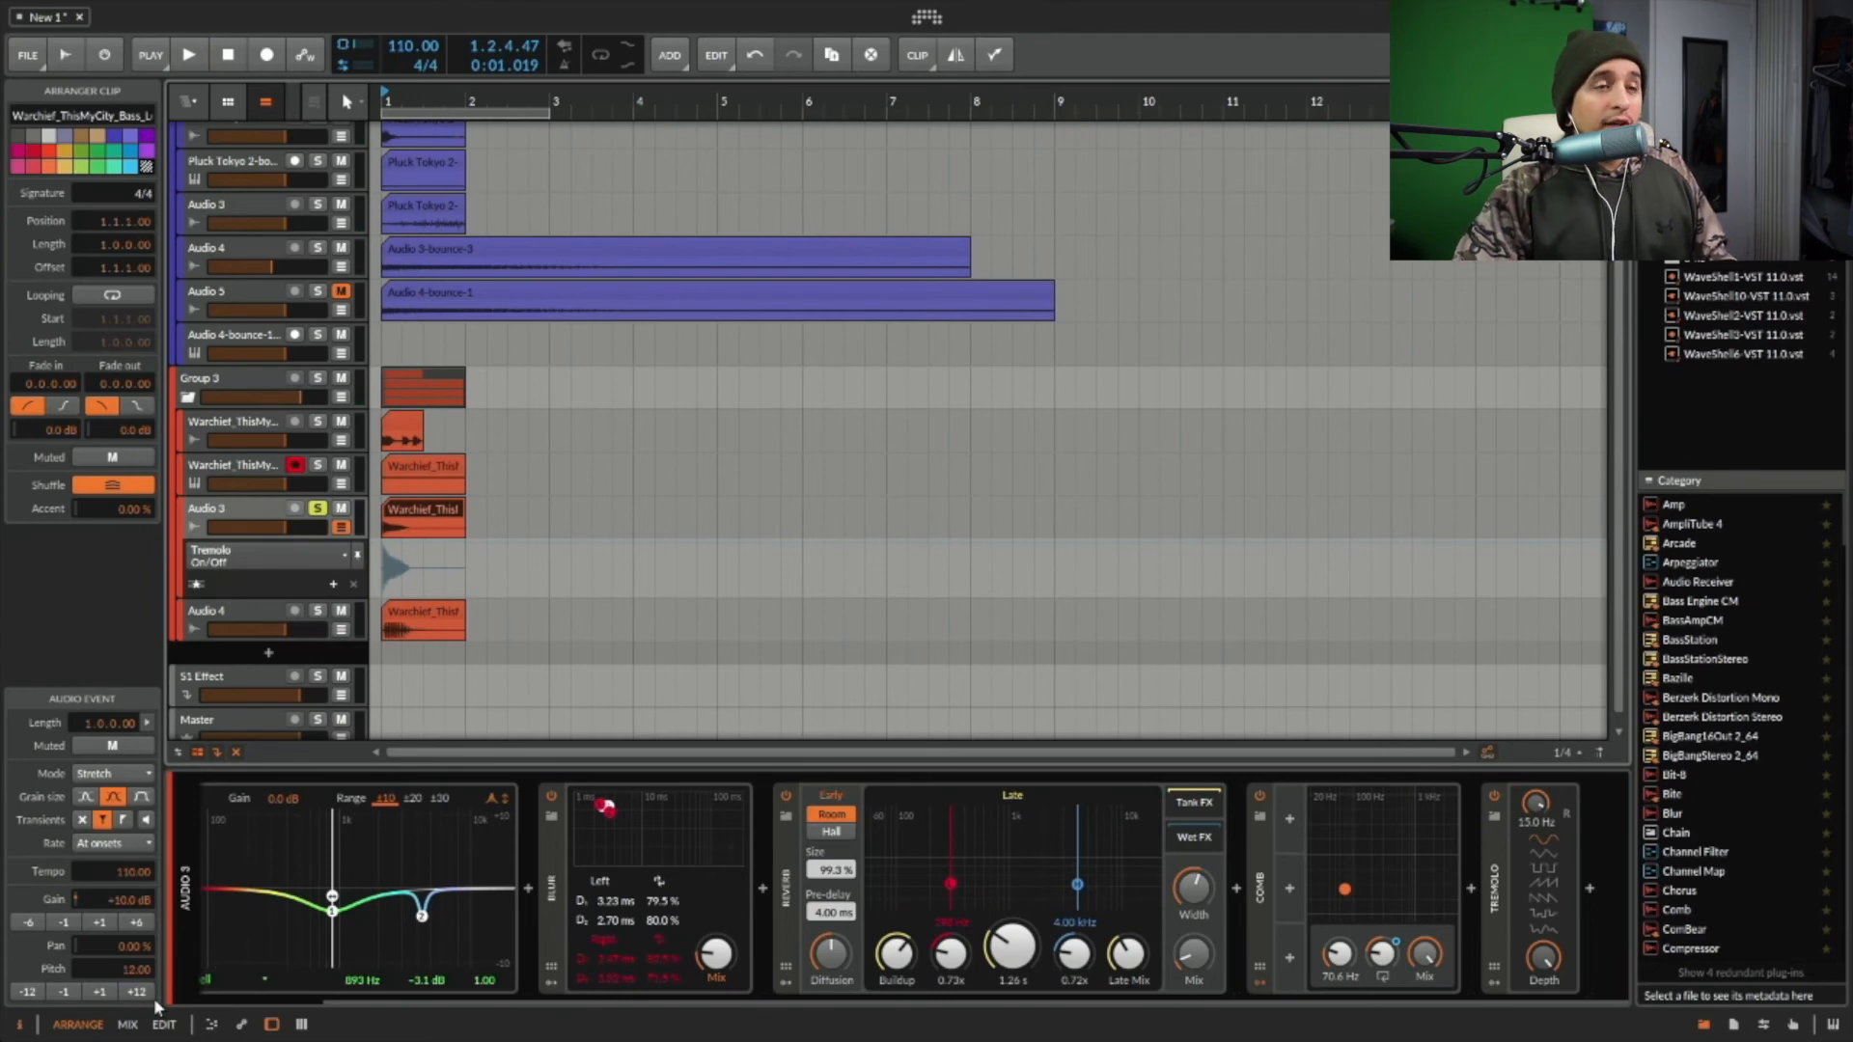
key("space")
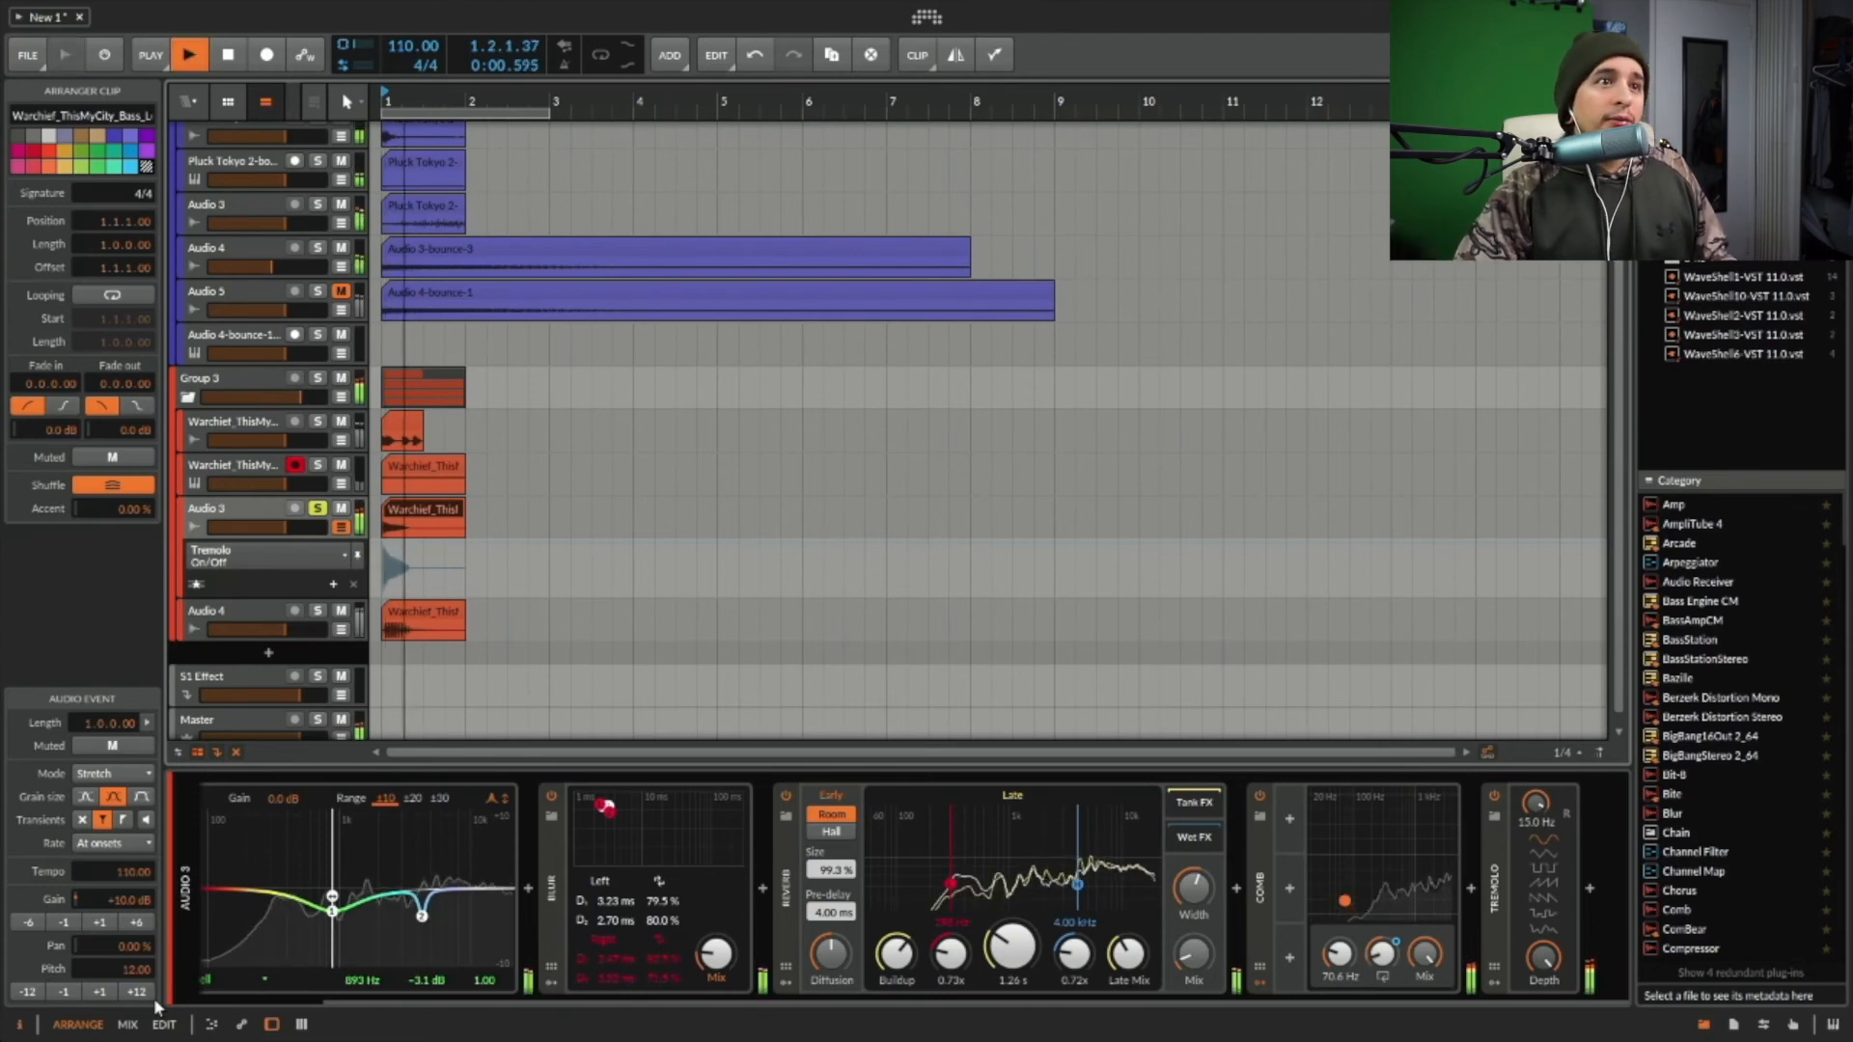